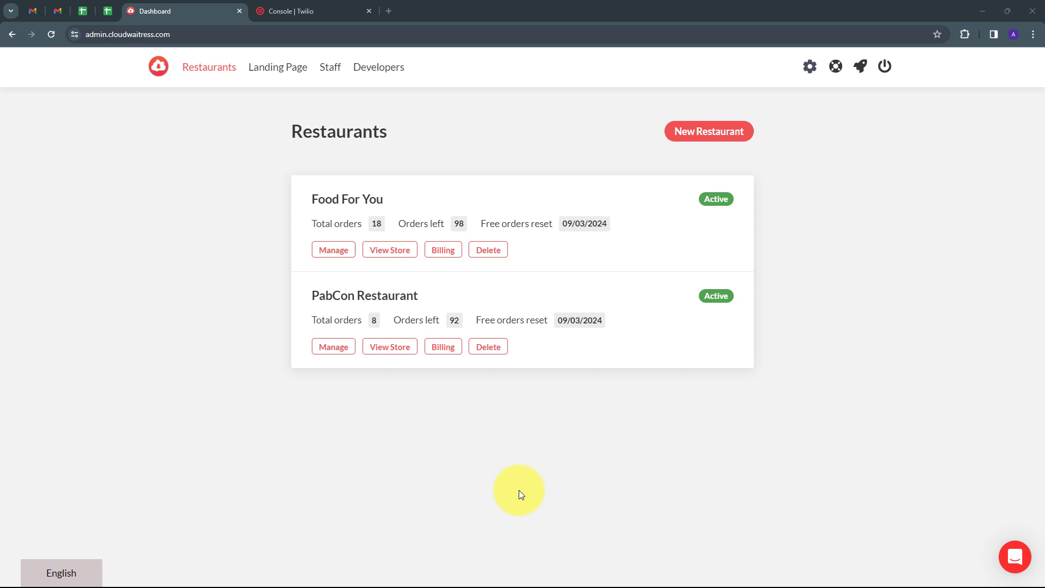
# Step: Compare the Twilio console with the CloudWaitress restaurants list, then start a new browser tab
pyautogui.click(321, 11)
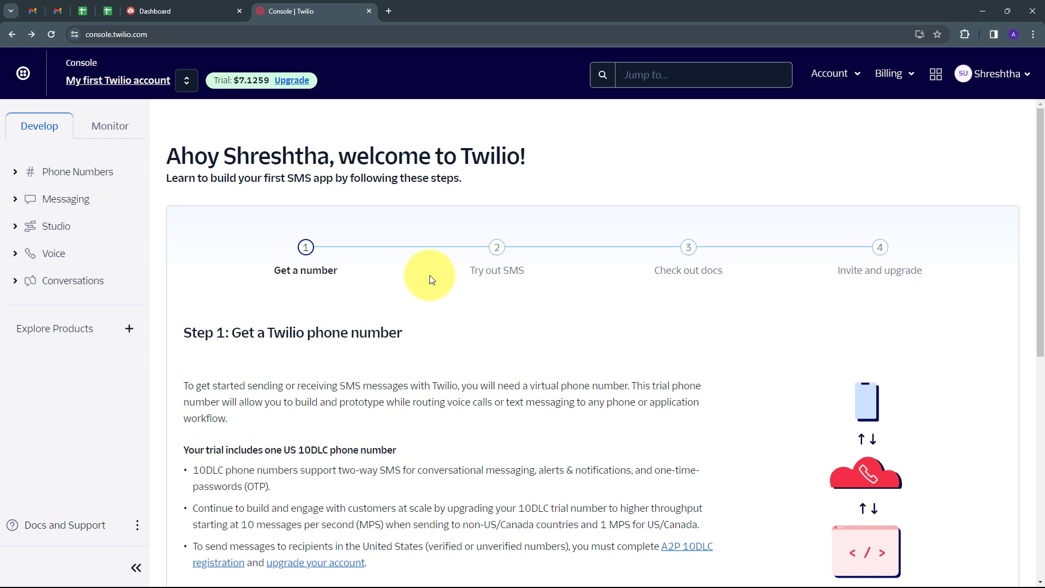
pyautogui.click(177, 6)
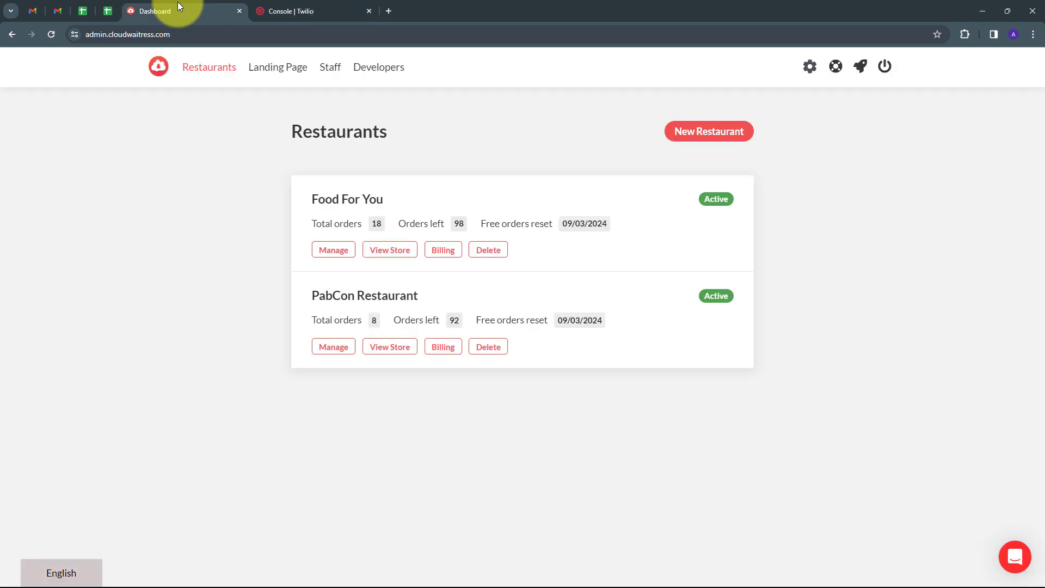
pyautogui.click(324, 8)
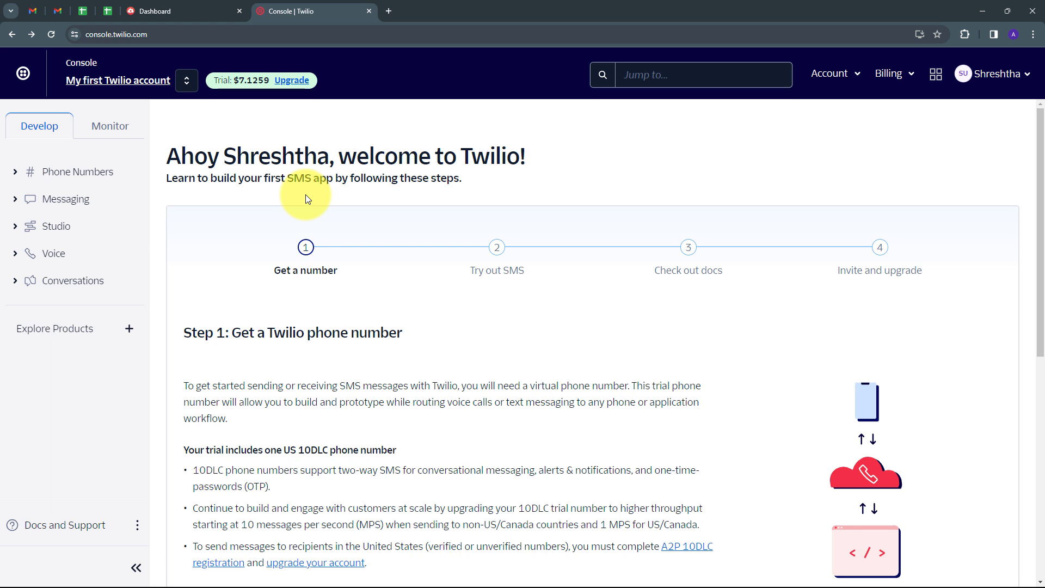
pyautogui.click(164, 11)
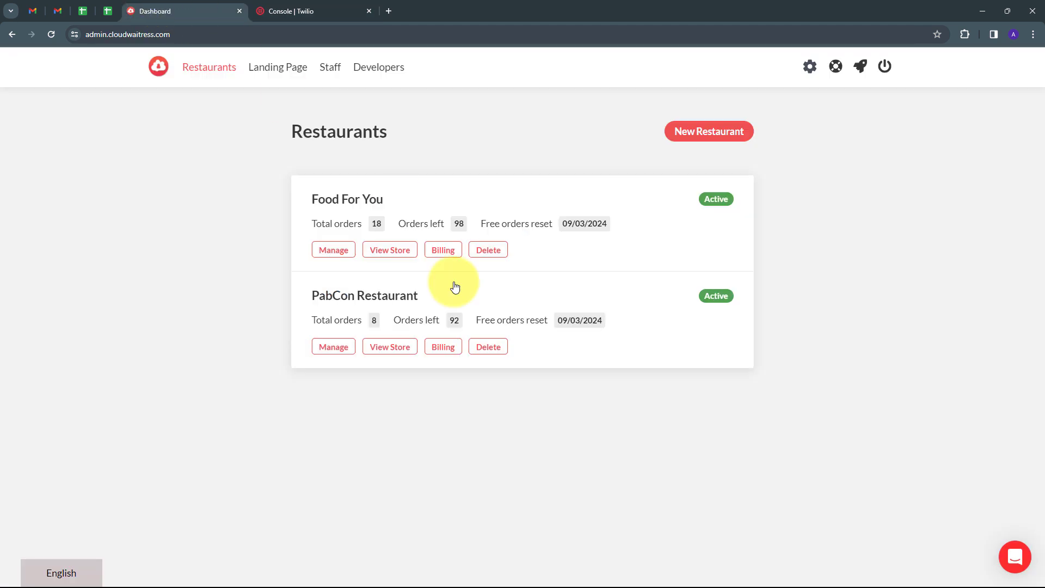
pyautogui.click(286, 10)
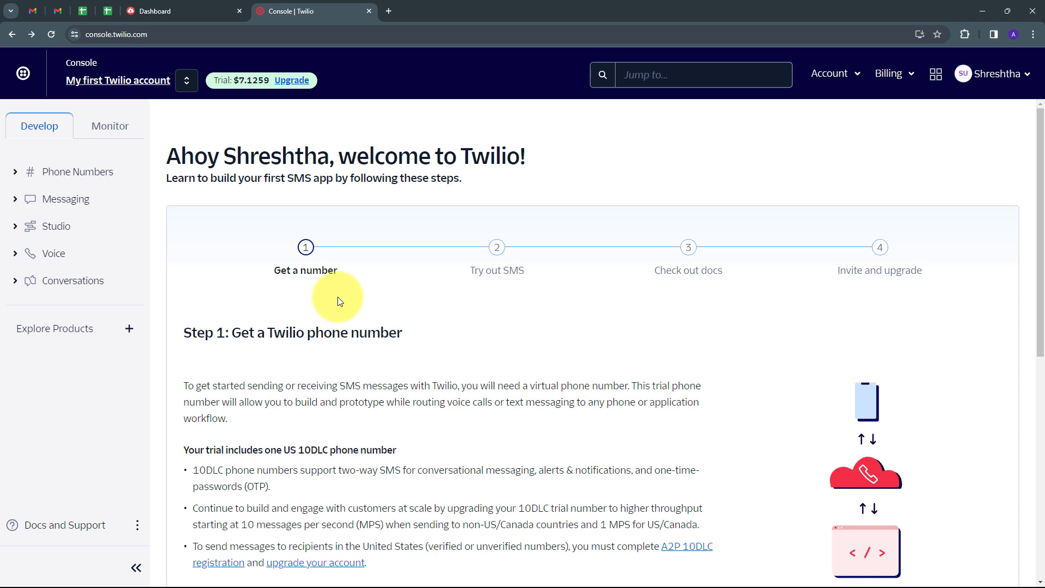
pyautogui.click(387, 11)
# Step: Load pabbly.com and sign in to the Pabbly account
pyautogui.write('pabbly')
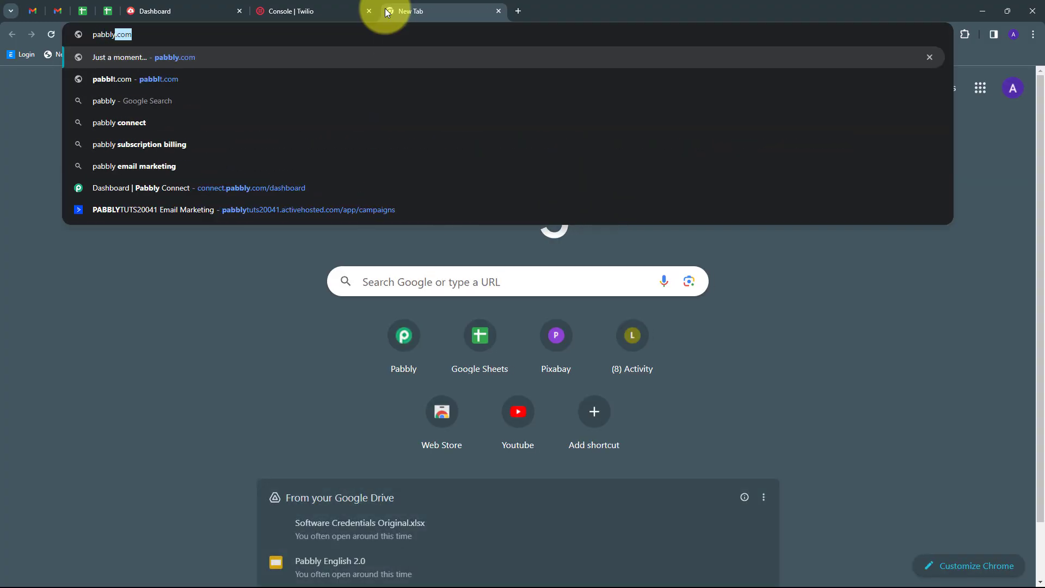
pyautogui.press('Return')
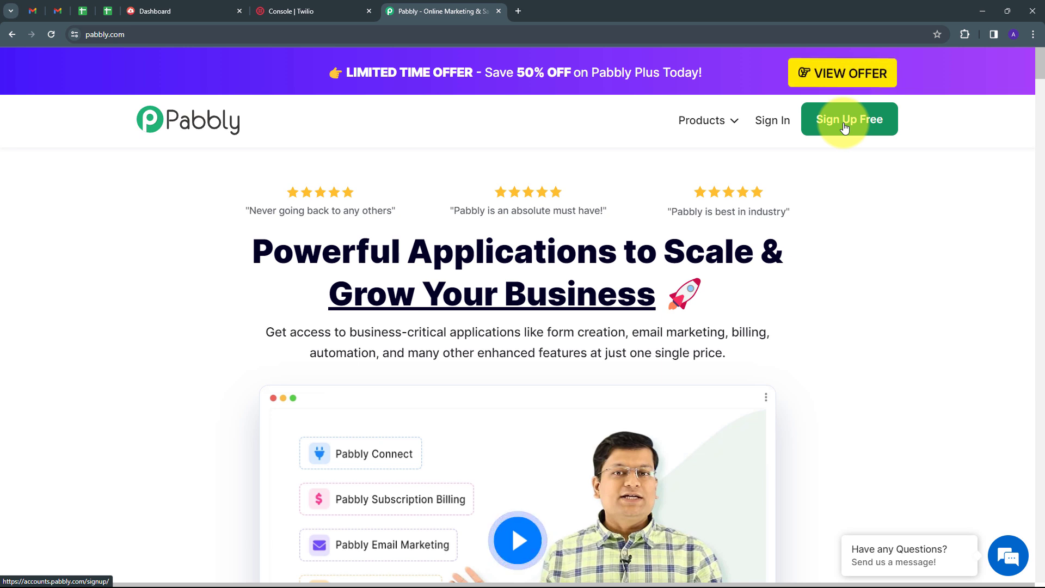
pyautogui.click(768, 134)
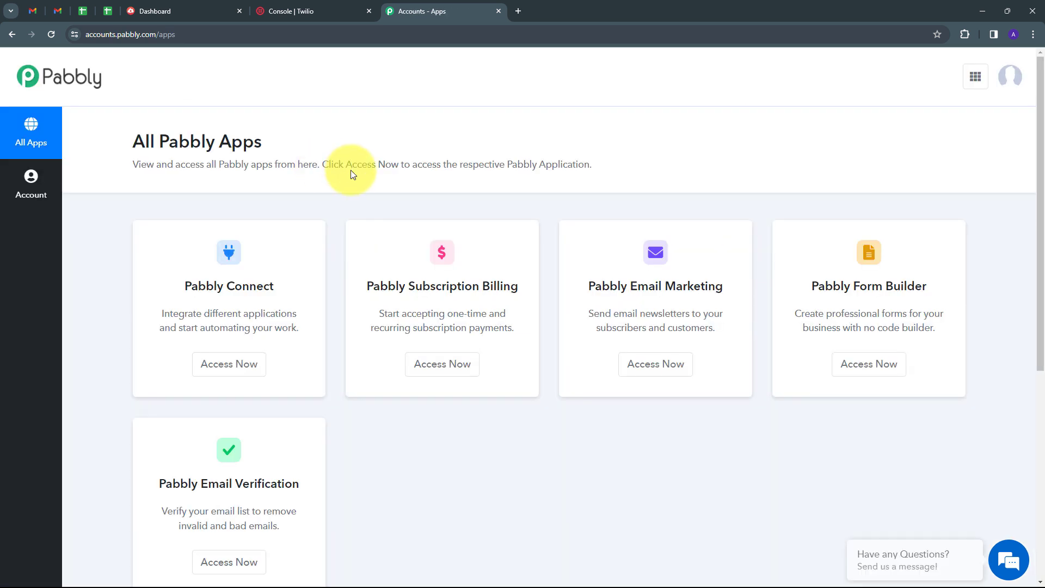
pyautogui.scroll(-1, 203, 216)
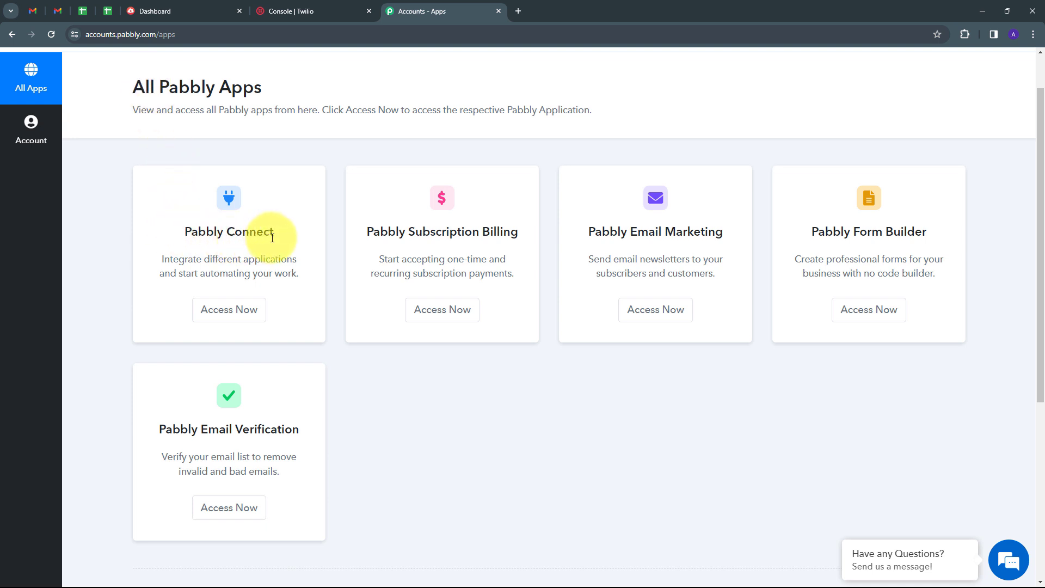
# Step: Go to the Pabbly Connect dashboard, with an empty Home folder and 2979 tasks remaining
pyautogui.click(245, 315)
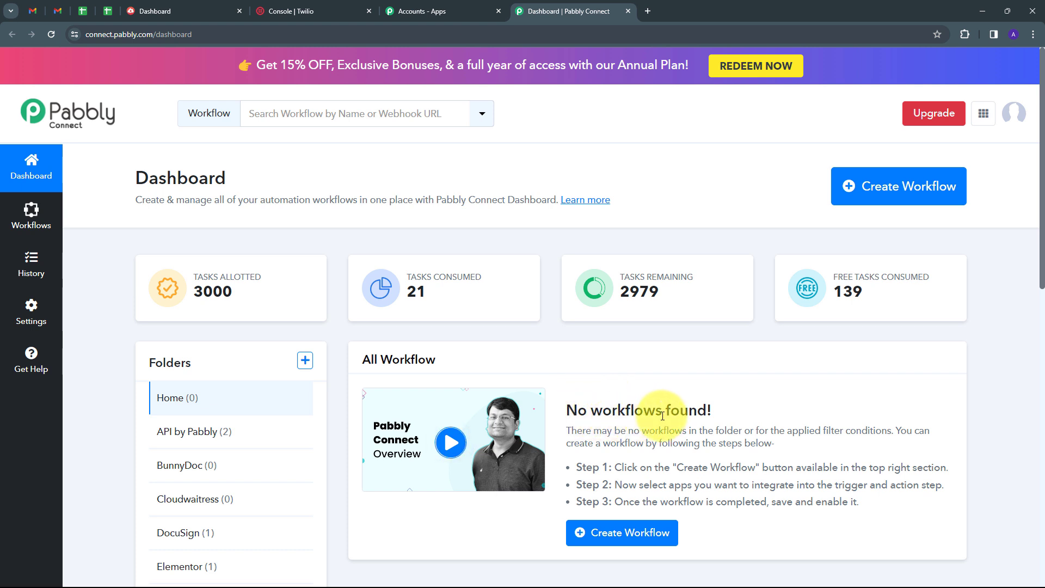
pyautogui.scroll(-1, 612, 390)
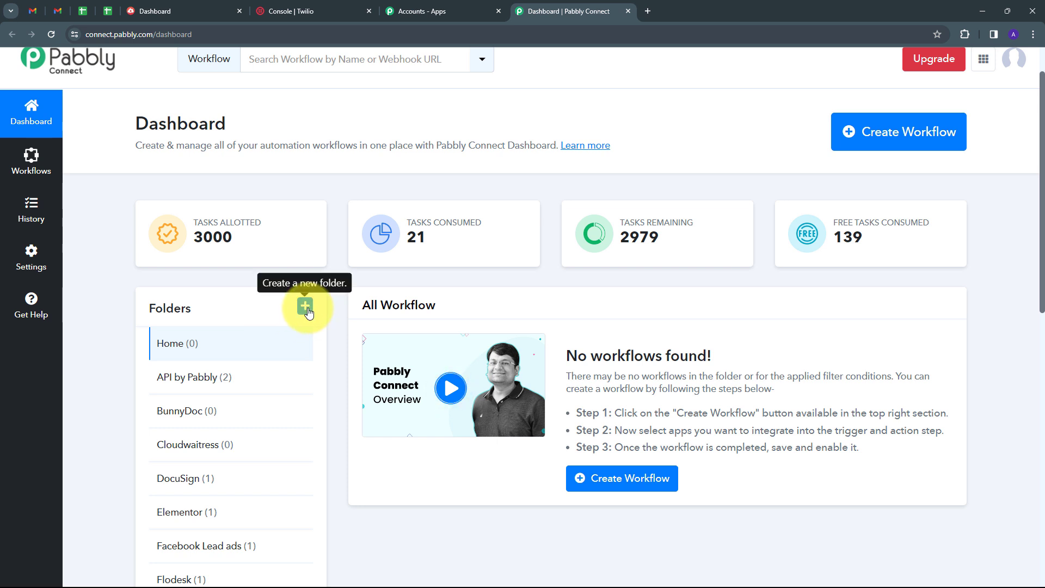
pyautogui.scroll(-1, 313, 313)
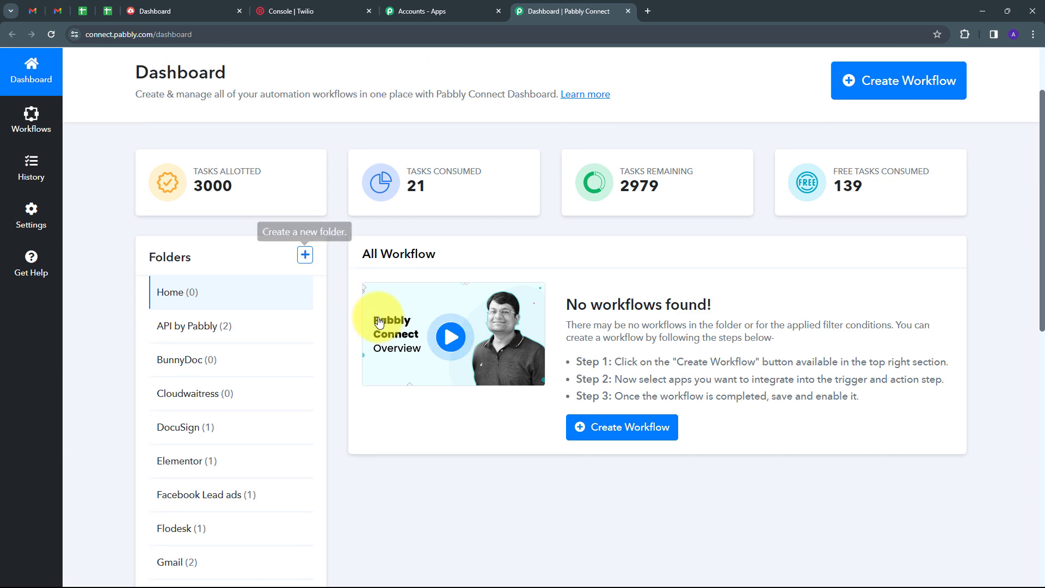
pyautogui.scroll(2, 333, 211)
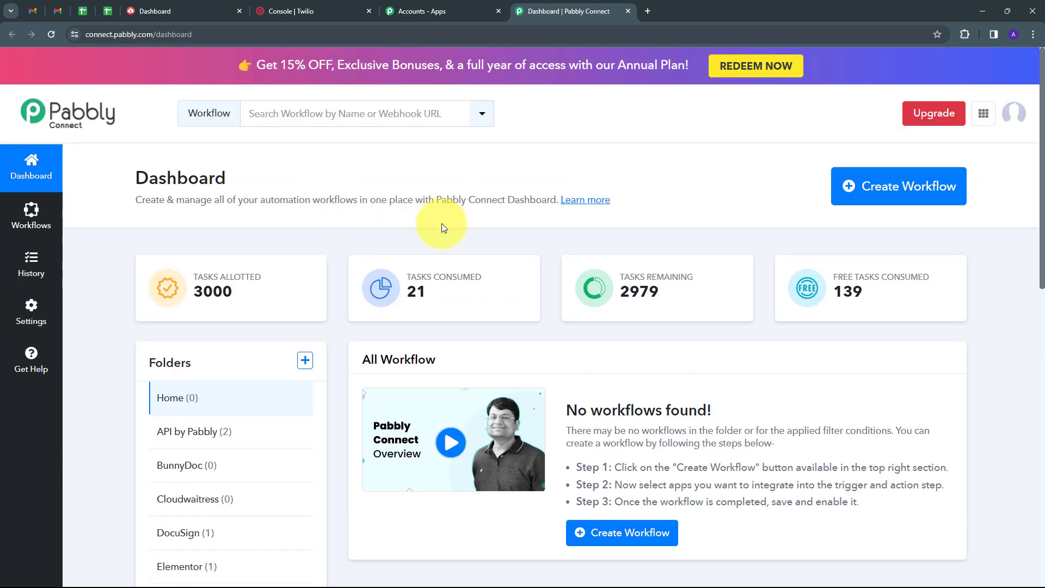
# Step: Create the workflow 'Send SMS for Cloudwaitress Restaurant Order' in the Cloudwaitress folder from the pasted name
pyautogui.click(867, 196)
pyautogui.click(390, 282)
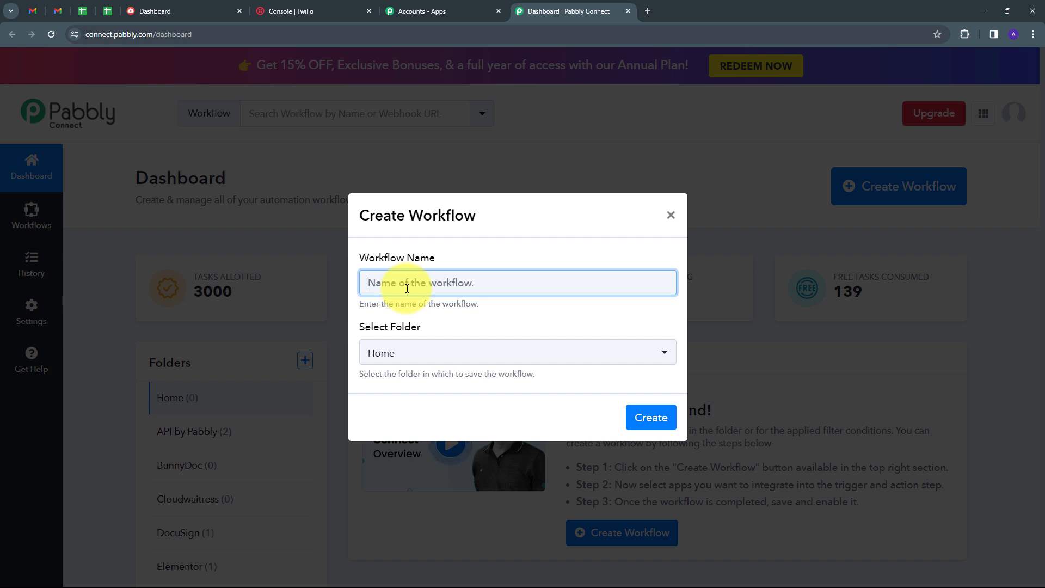
pyautogui.write('Send SMS for Cloudwaitress Restaurant Order')
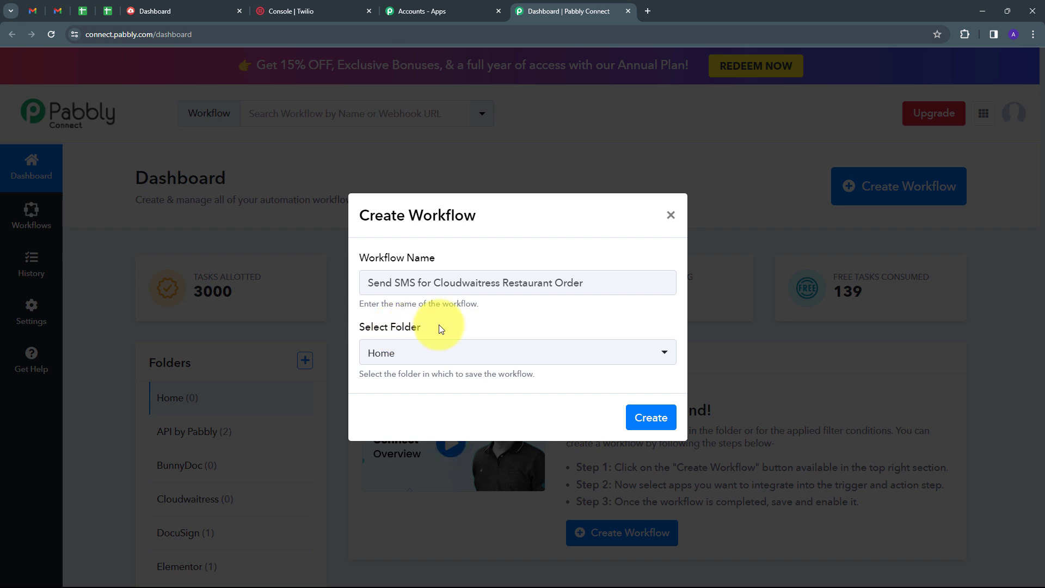
pyautogui.click(468, 352)
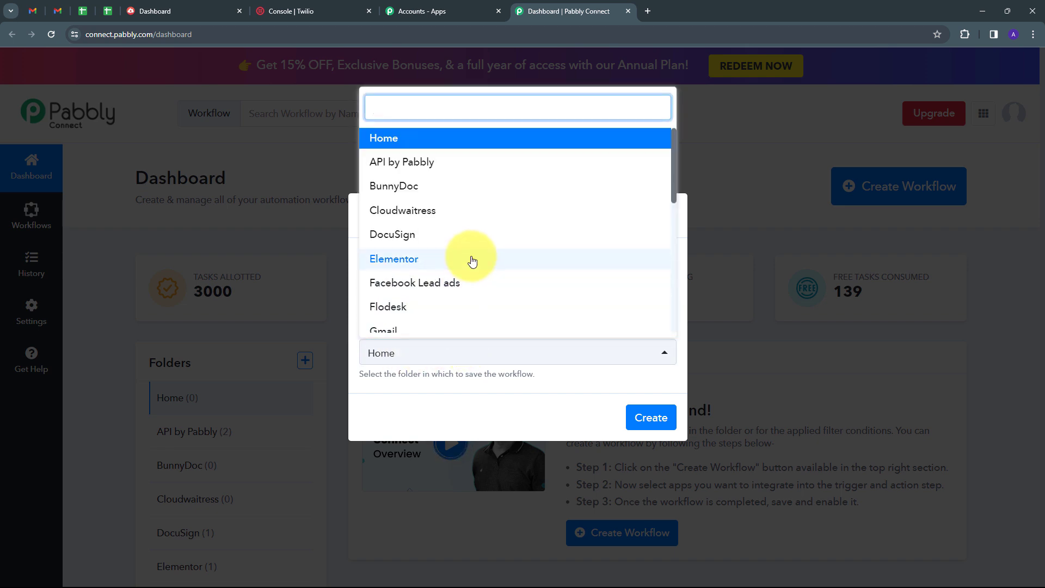
pyautogui.scroll(-3, 438, 168)
pyautogui.scroll(3, 443, 245)
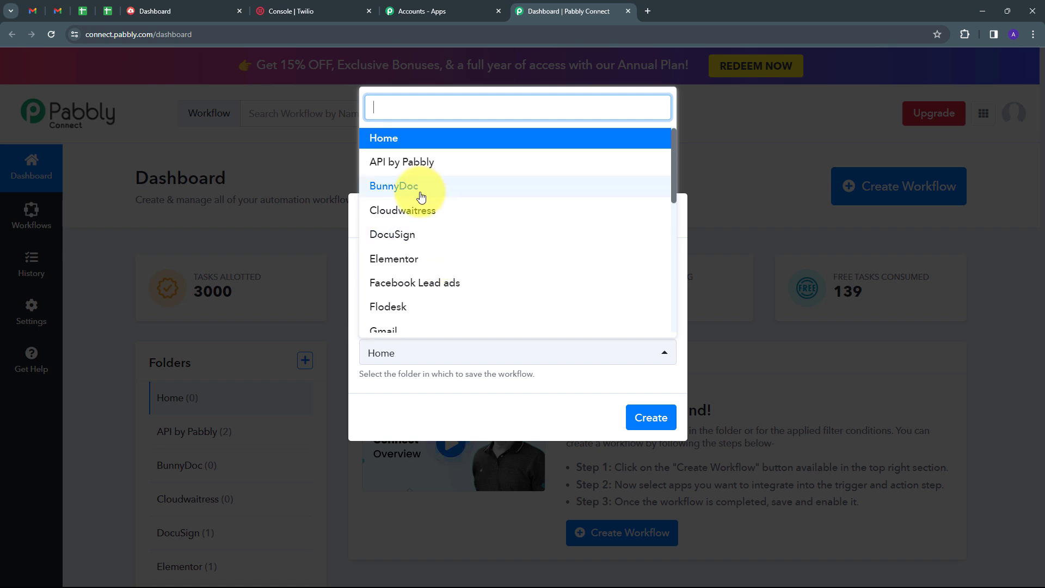
pyautogui.click(406, 218)
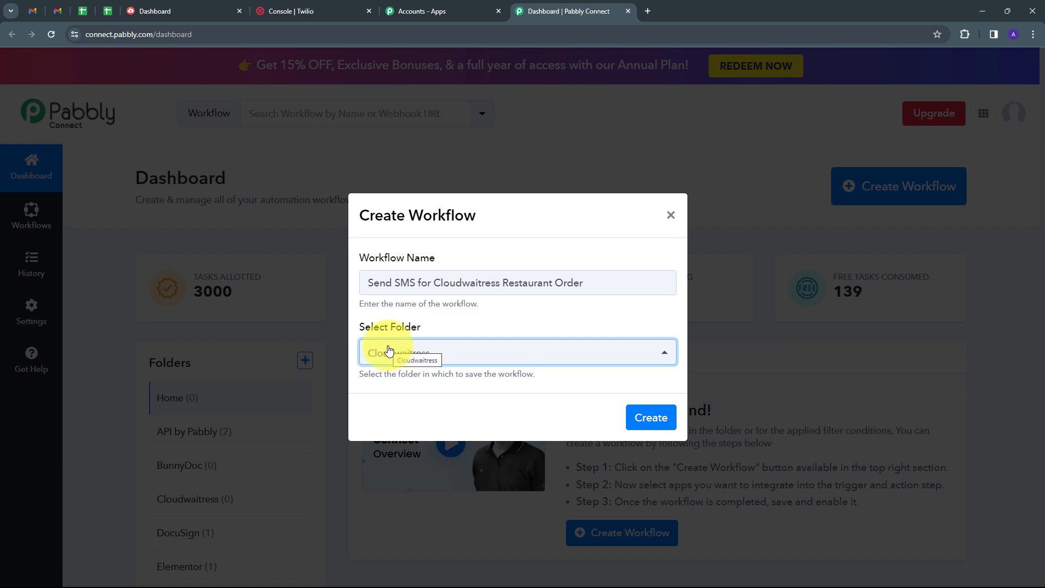
pyautogui.click(642, 416)
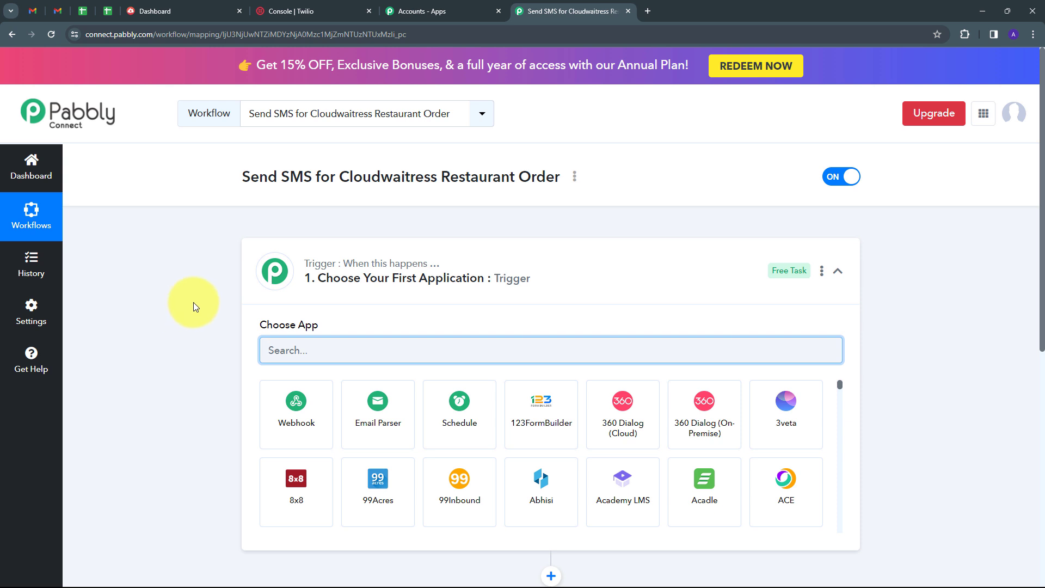
# Step: Set the trigger to CloudWaitress 'New Order Placed' and copy the generated webhook URL
pyautogui.scroll(-2, 194, 302)
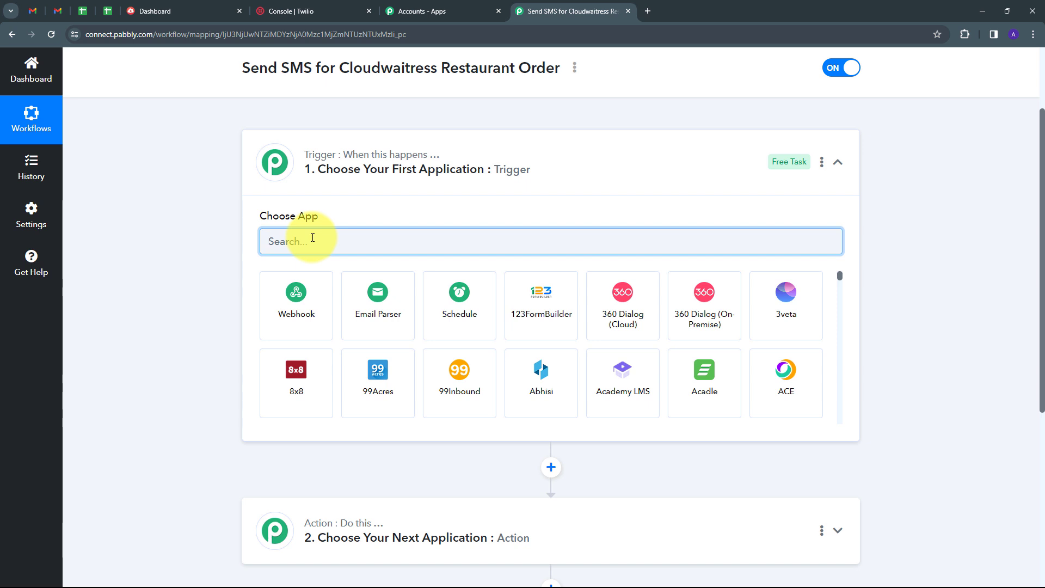
pyautogui.write('Cloudwaitress')
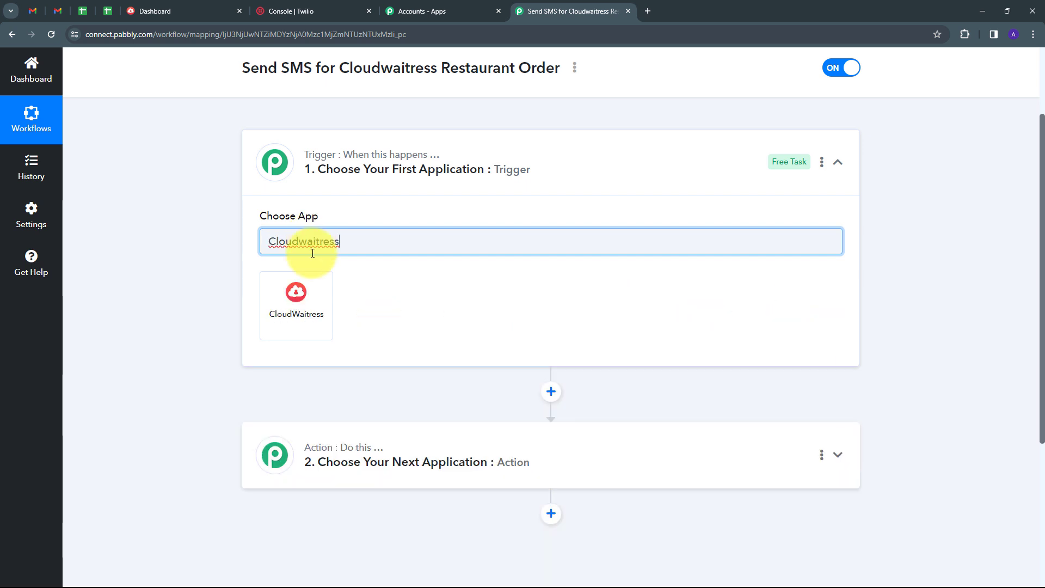
pyautogui.click(306, 311)
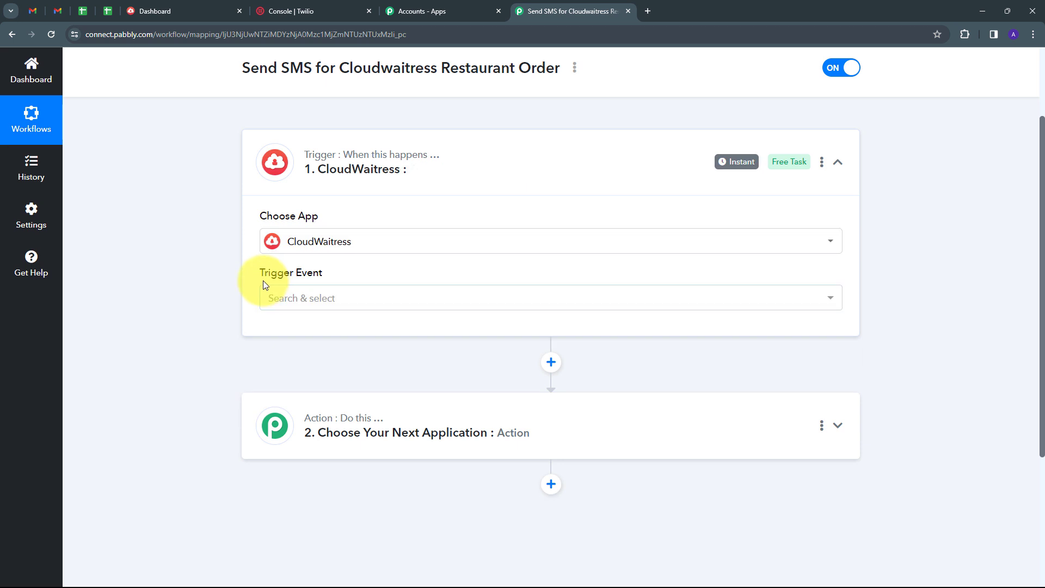
pyautogui.click(462, 301)
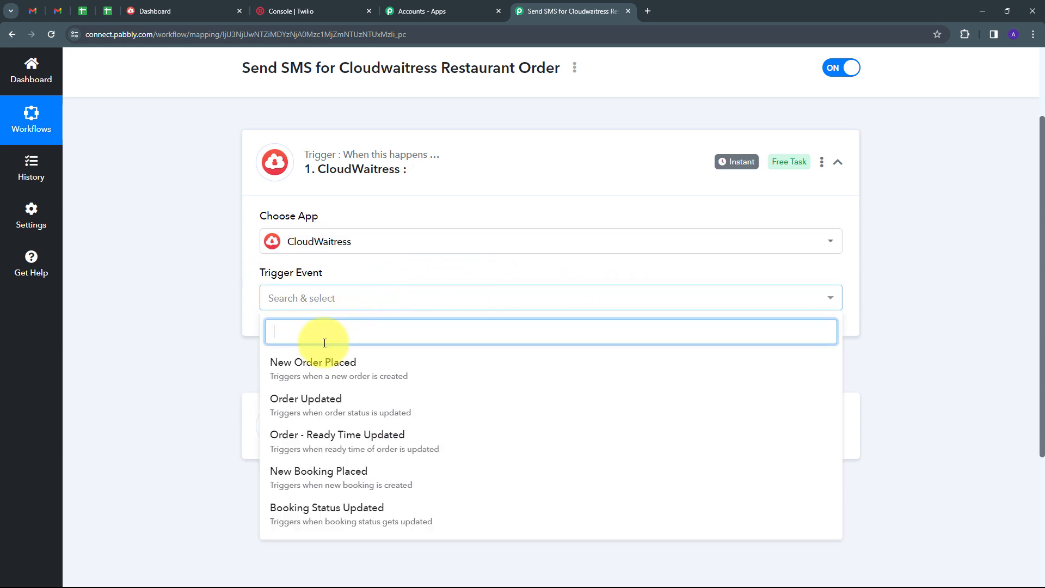
pyautogui.click(337, 375)
pyautogui.scroll(-1, 292, 318)
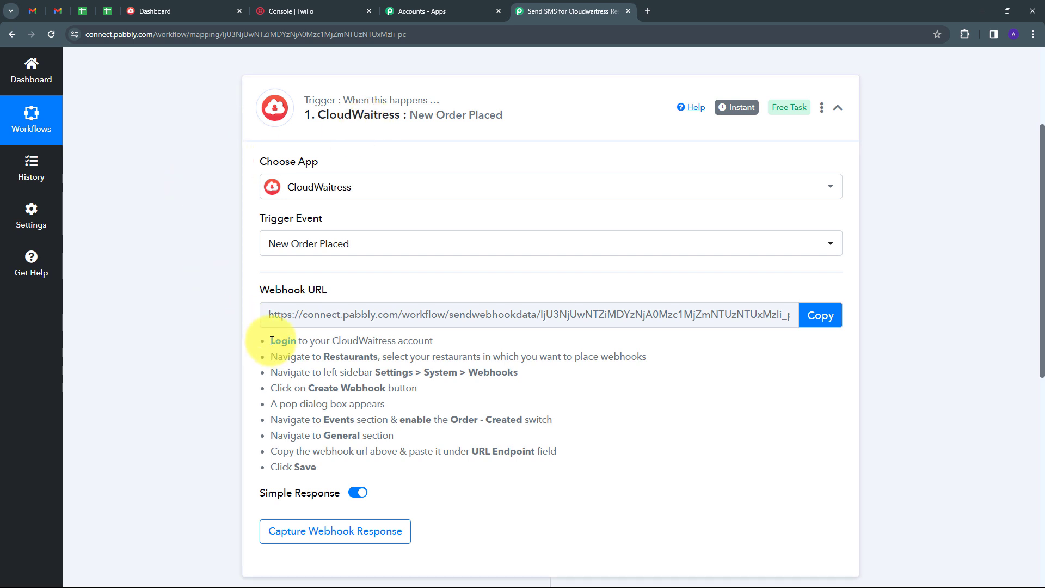
pyautogui.moveTo(269, 341); pyautogui.dragTo(545, 487)
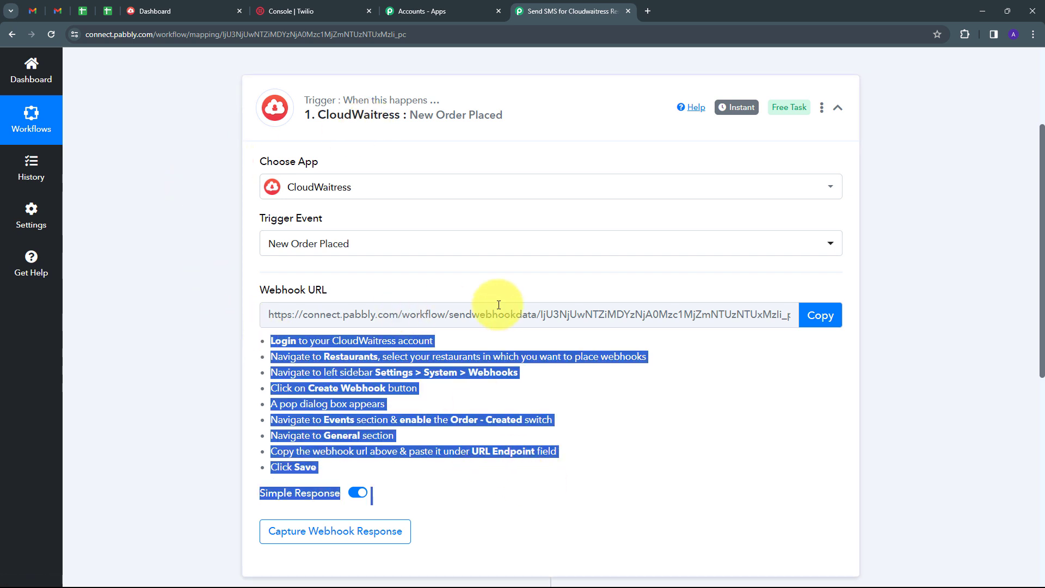
pyautogui.click(827, 315)
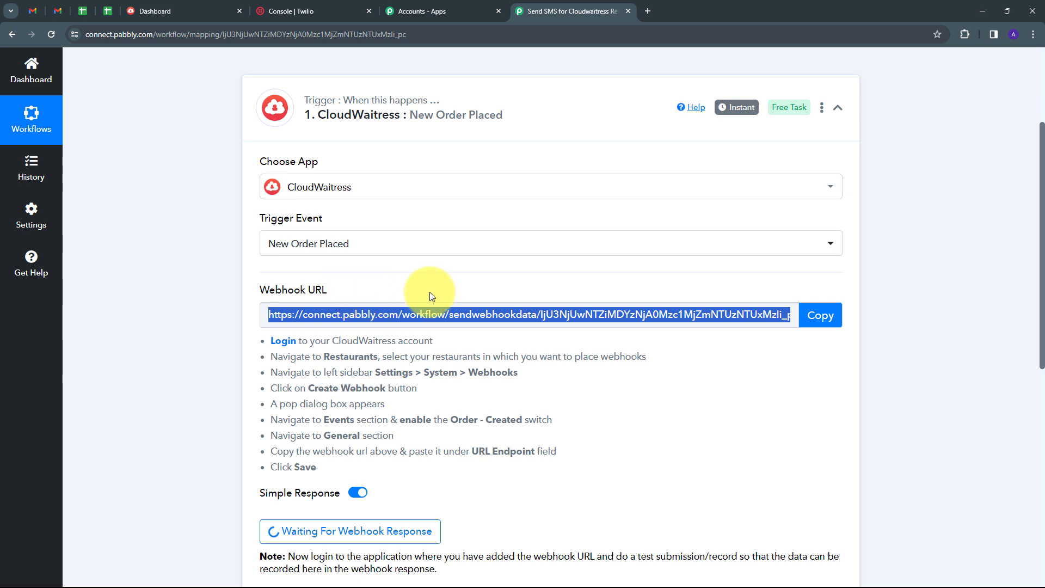
# Step: Start a new webhook in Food For You's Settings > Webhooks
pyautogui.click(187, 11)
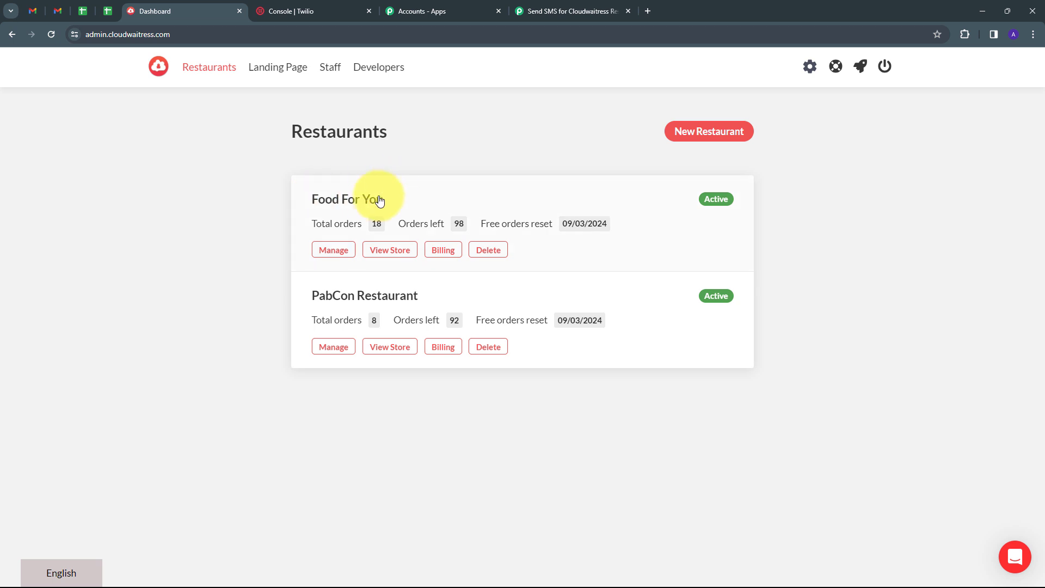
pyautogui.click(355, 209)
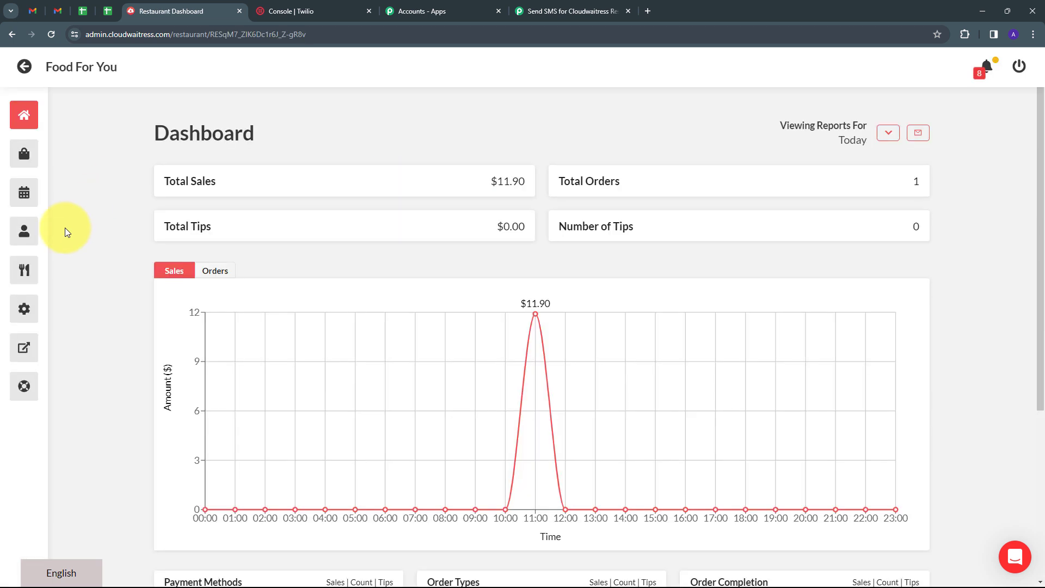
pyautogui.click(23, 309)
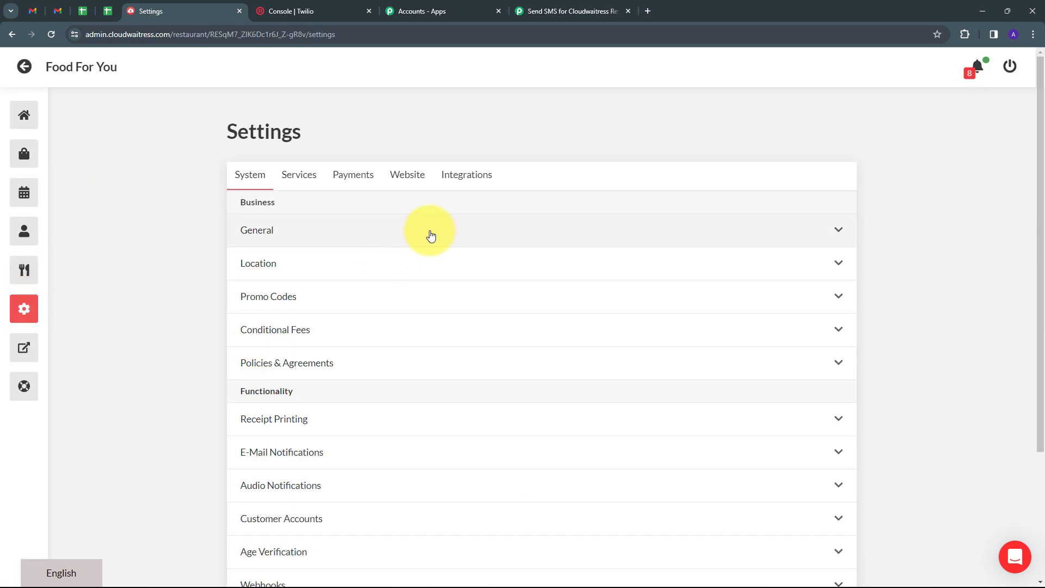
pyautogui.scroll(-3, 429, 233)
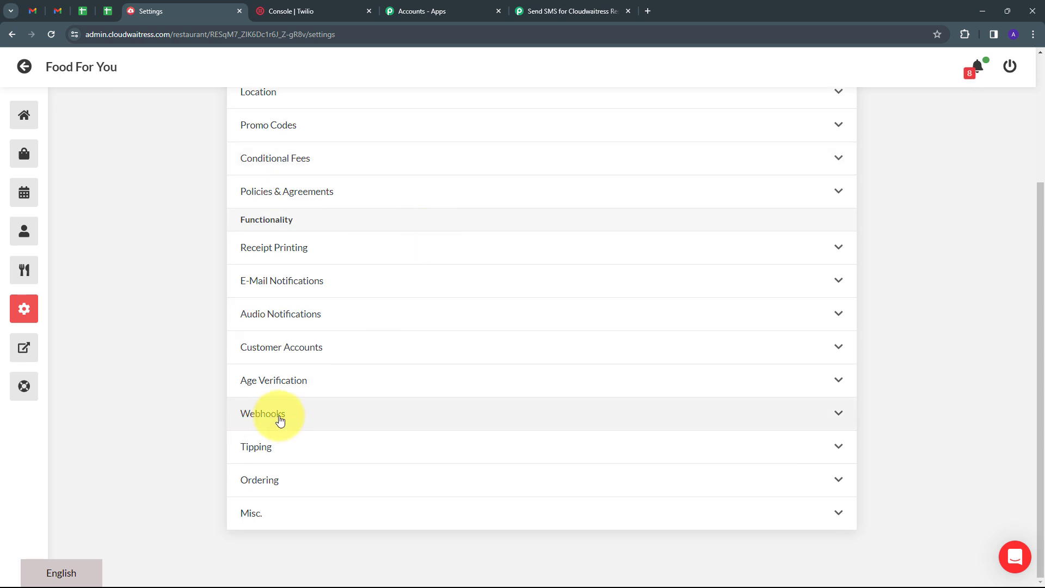
pyautogui.click(322, 419)
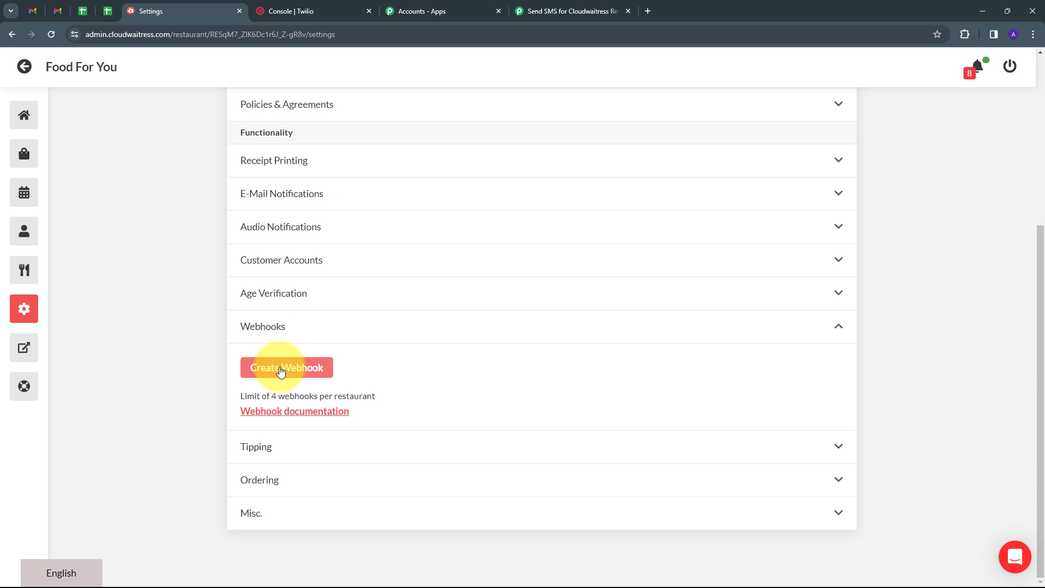
pyautogui.click(285, 368)
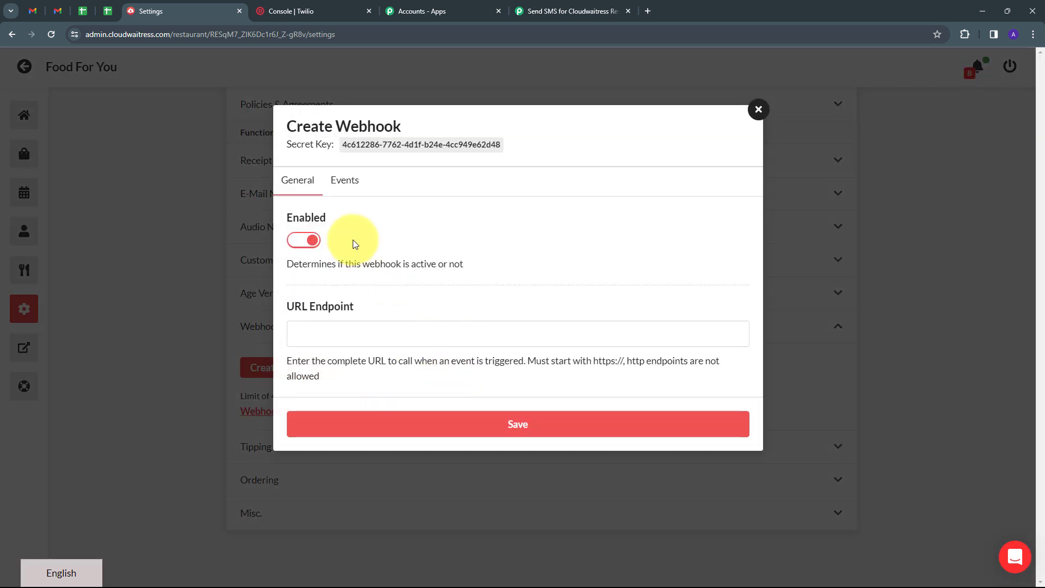
# Step: Switch off the booking cancelled and booking status update events, leaving Order - Created on
pyautogui.click(345, 185)
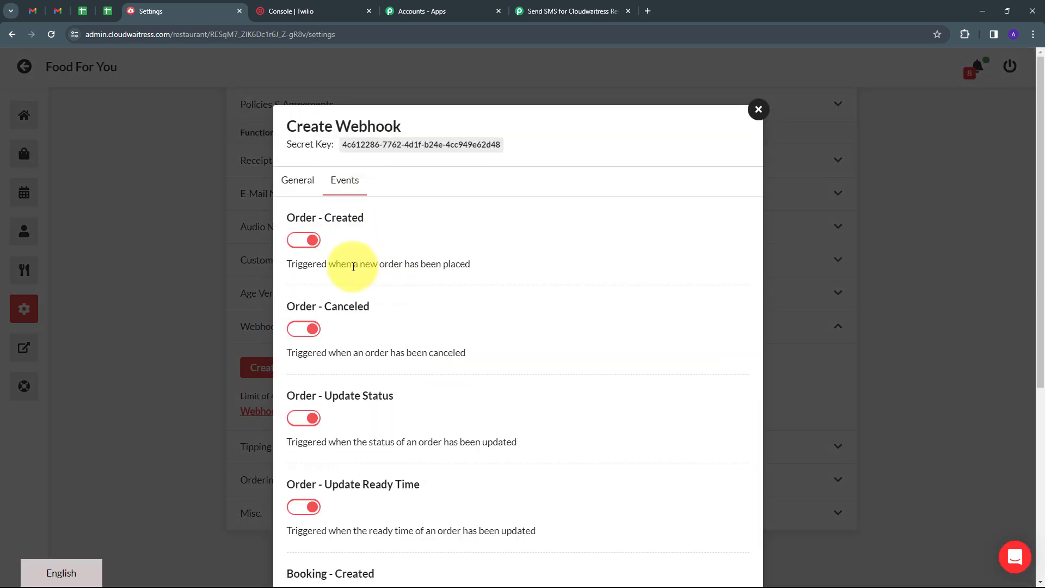
pyautogui.scroll(-5, 342, 266)
pyautogui.click(295, 469)
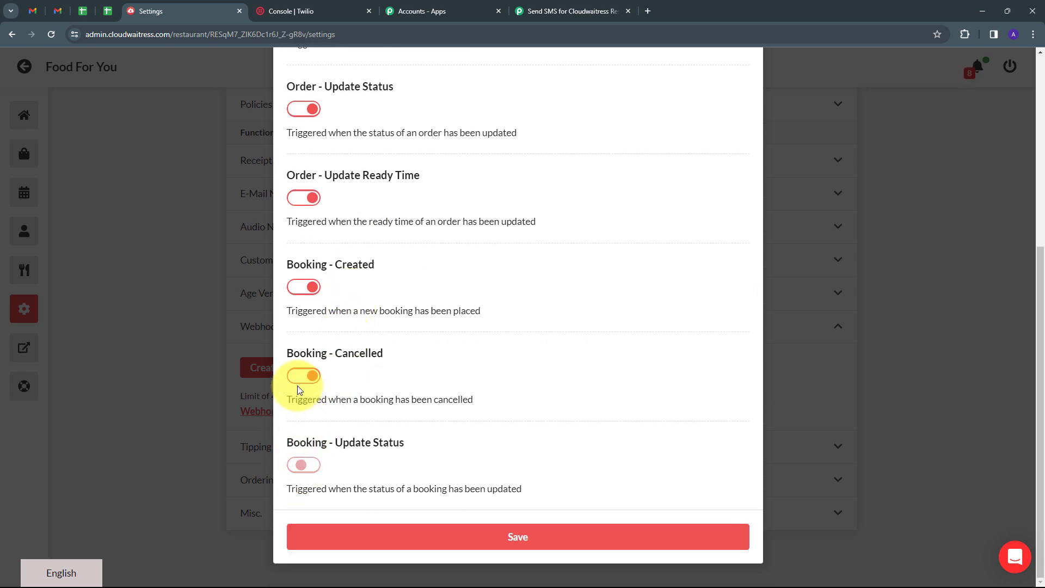
pyautogui.click(300, 375)
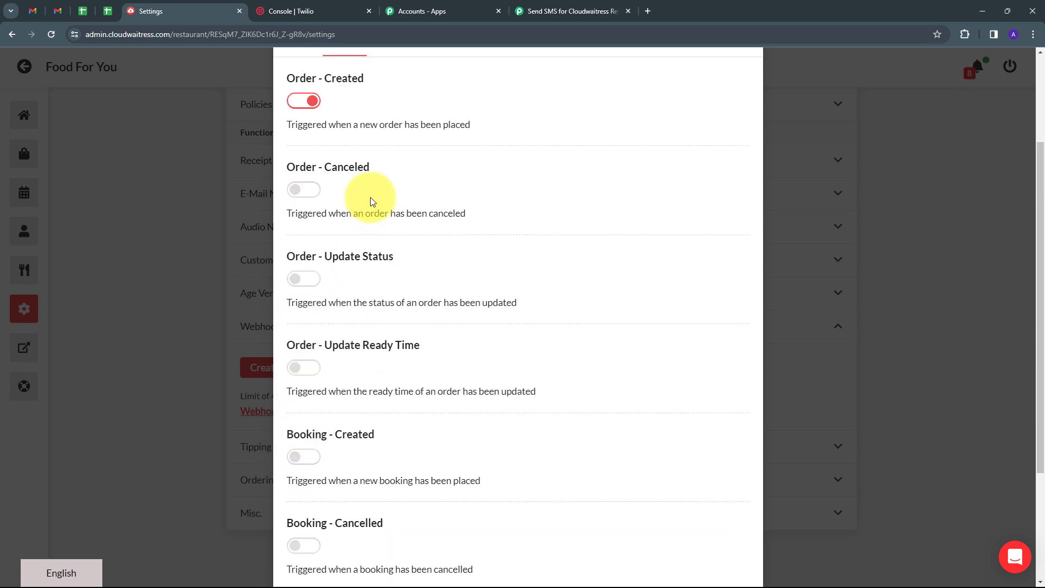
pyautogui.scroll(2, 372, 201)
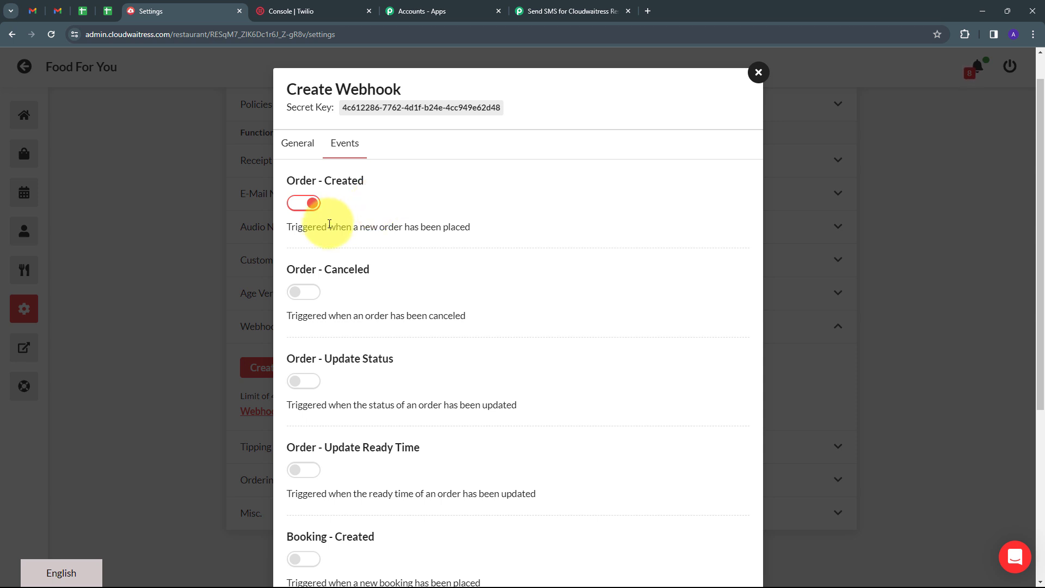
# Step: Paste the Pabbly URL as the endpoint, save the webhook, and return to the restaurants list
pyautogui.click(302, 143)
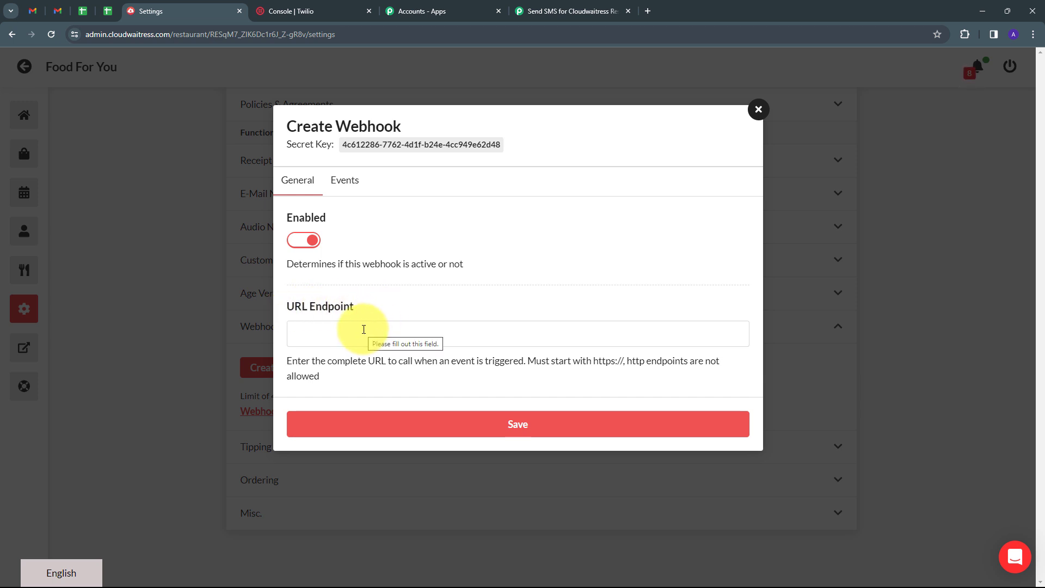
pyautogui.click(364, 329)
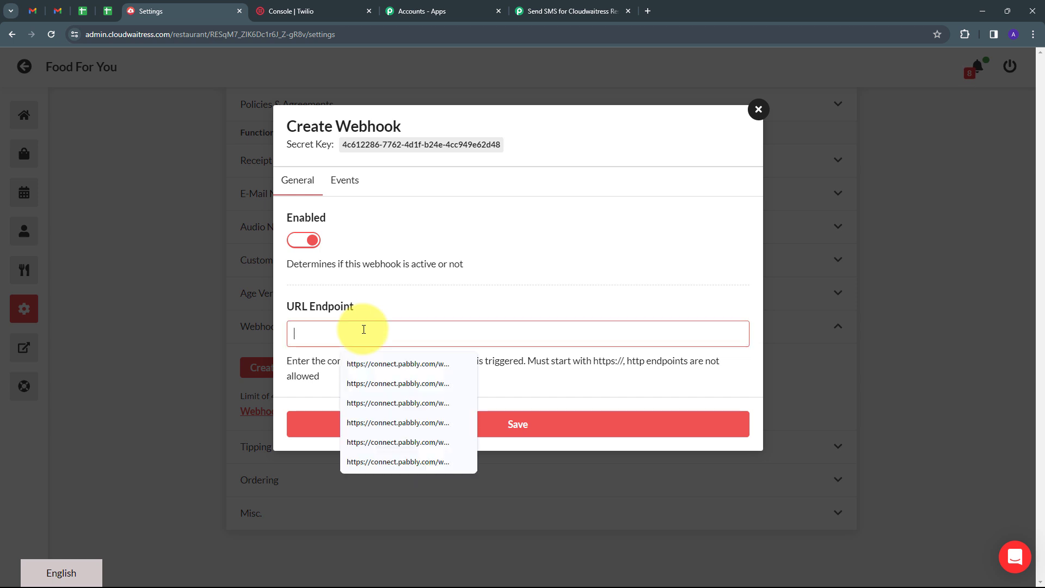
pyautogui.hotkey('ctrl', 'v')
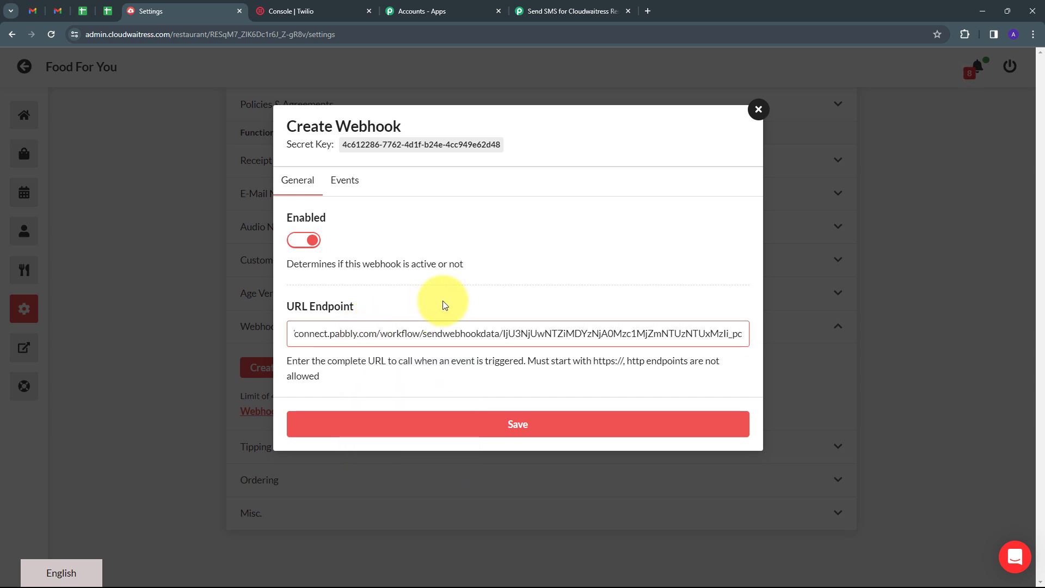
pyautogui.click(510, 424)
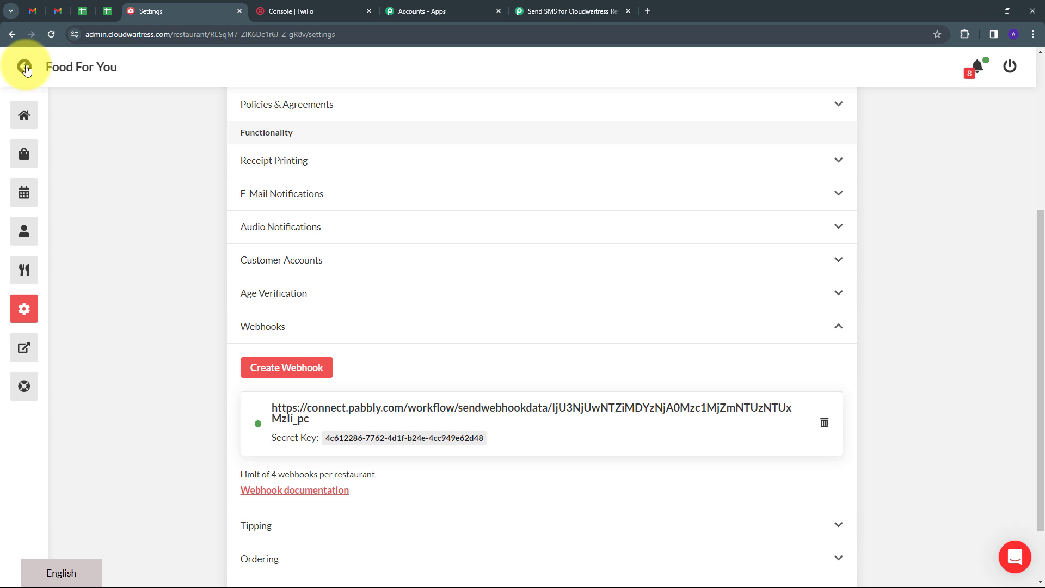
pyautogui.click(24, 66)
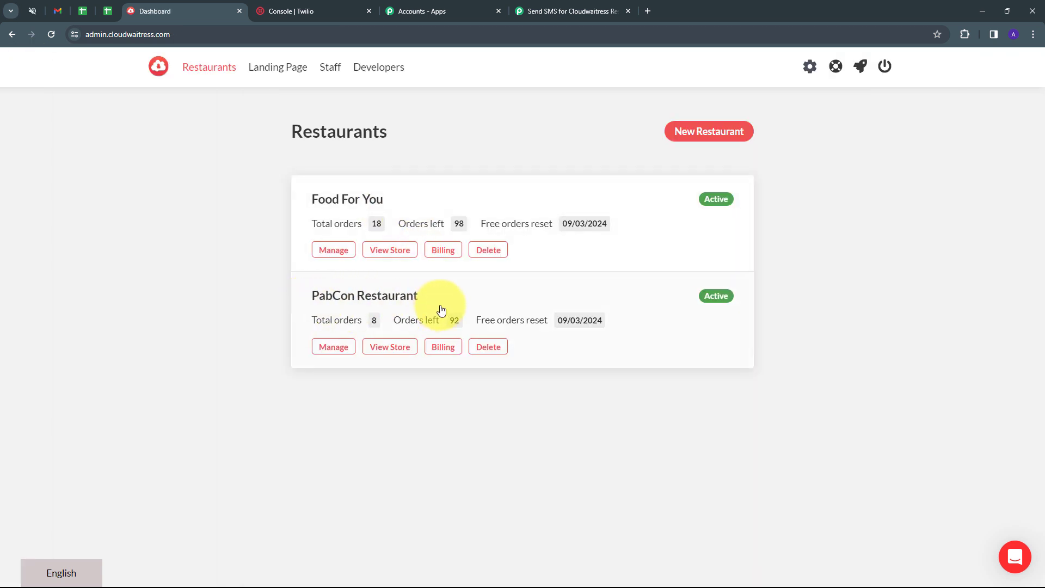
# Step: Start a new webhook in PabCon Restaurant's Settings > Webhooks
pyautogui.click(375, 301)
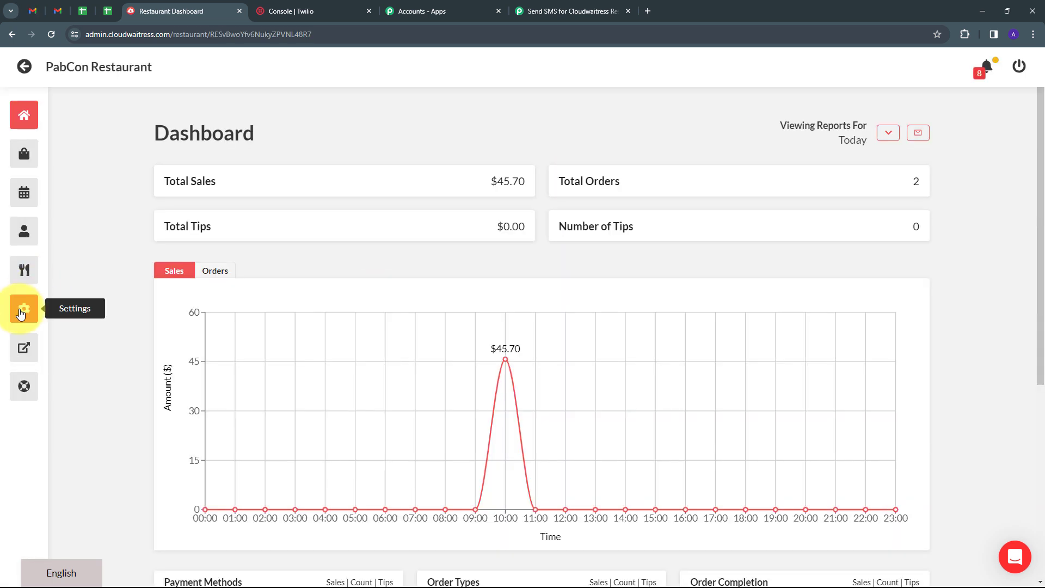
pyautogui.click(22, 308)
pyautogui.scroll(-3, 406, 257)
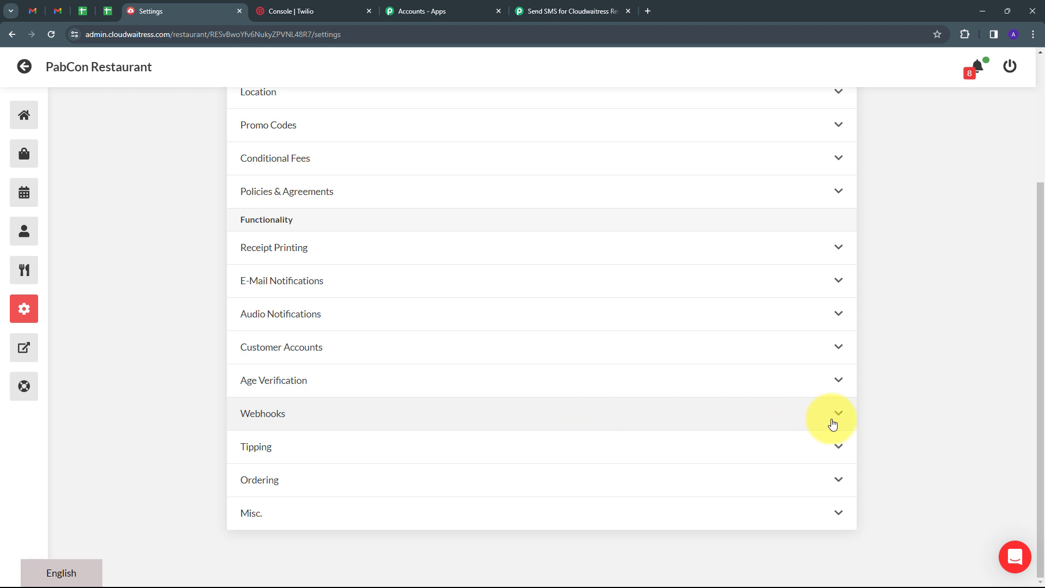
pyautogui.click(837, 414)
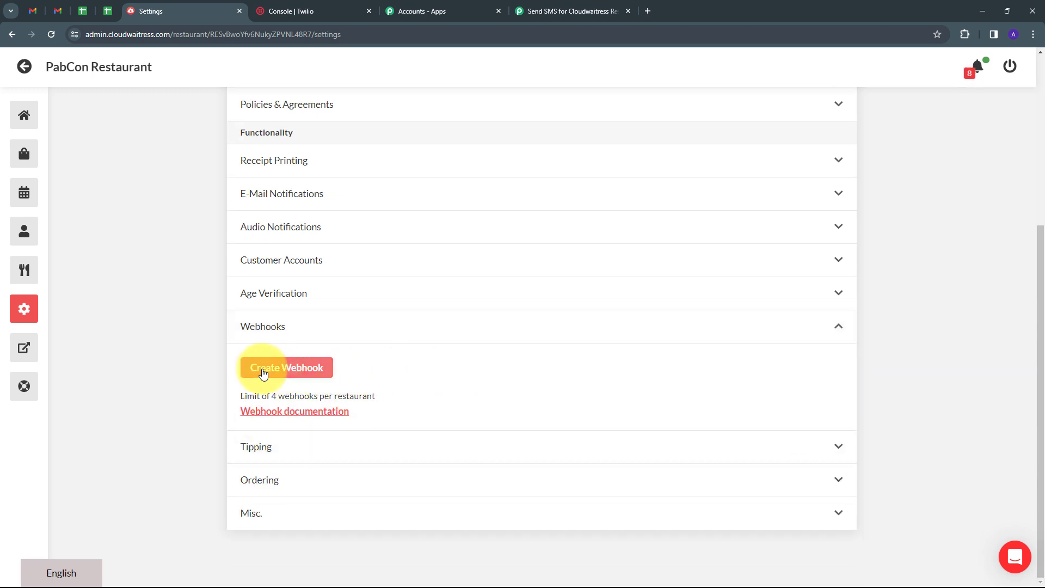
pyautogui.click(287, 370)
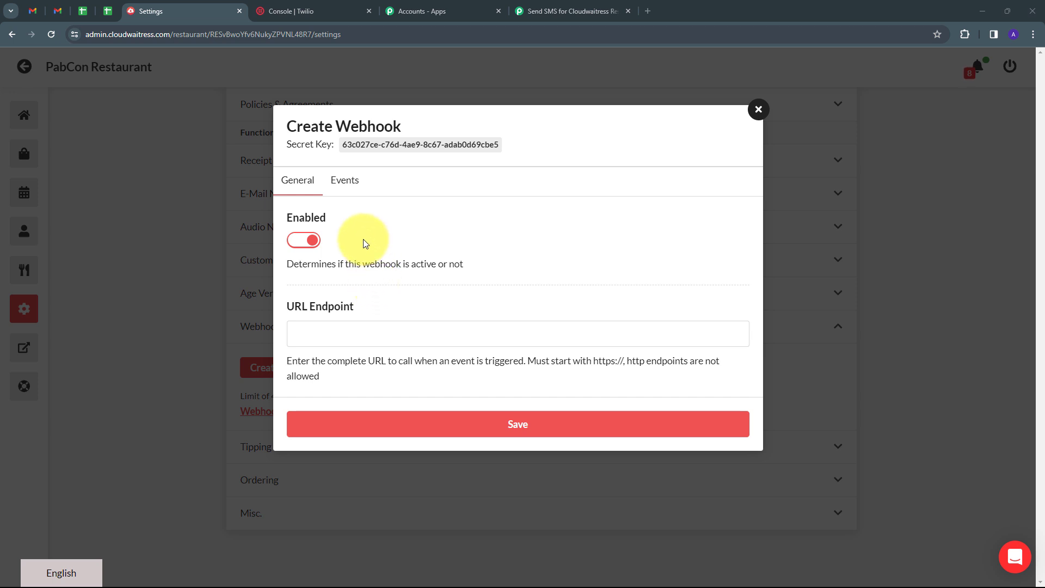
# Step: Switch off the order canceled and order update events, keeping only Order - Created
pyautogui.click(345, 184)
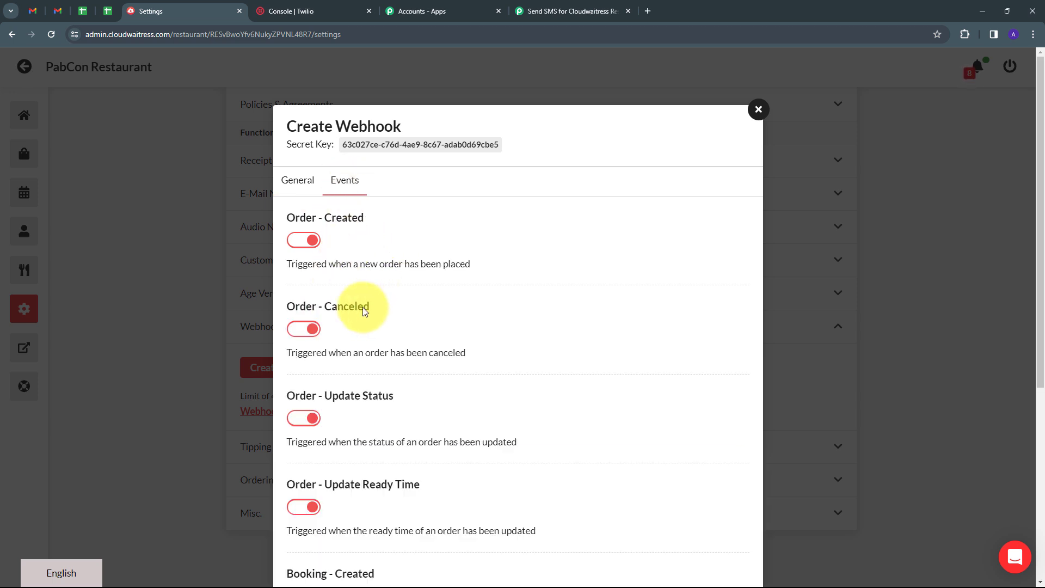
pyautogui.scroll(-1, 307, 297)
pyautogui.click(303, 361)
pyautogui.scroll(-2, 305, 353)
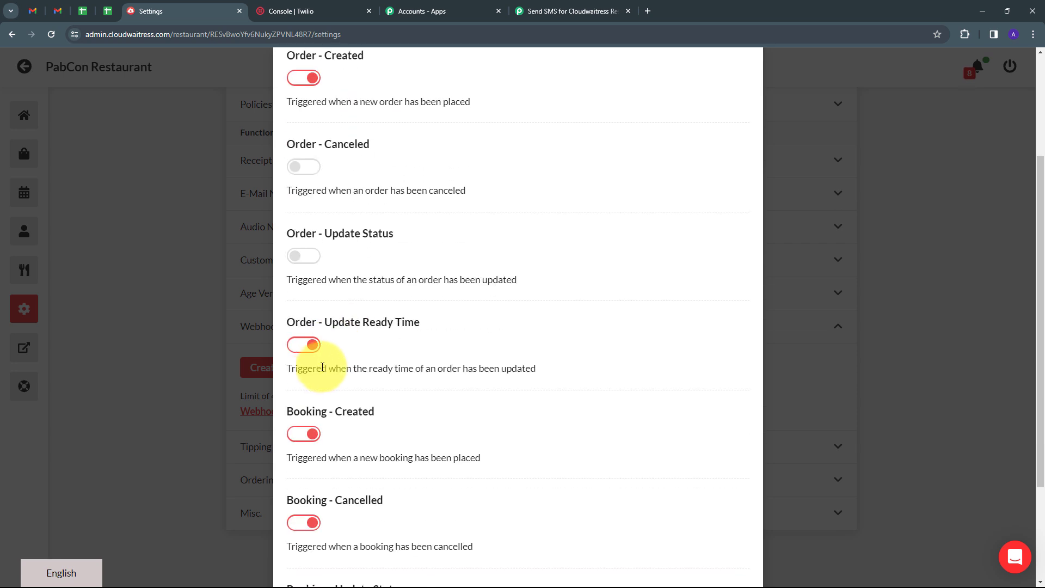
pyautogui.click(303, 343)
pyautogui.scroll(3, 373, 221)
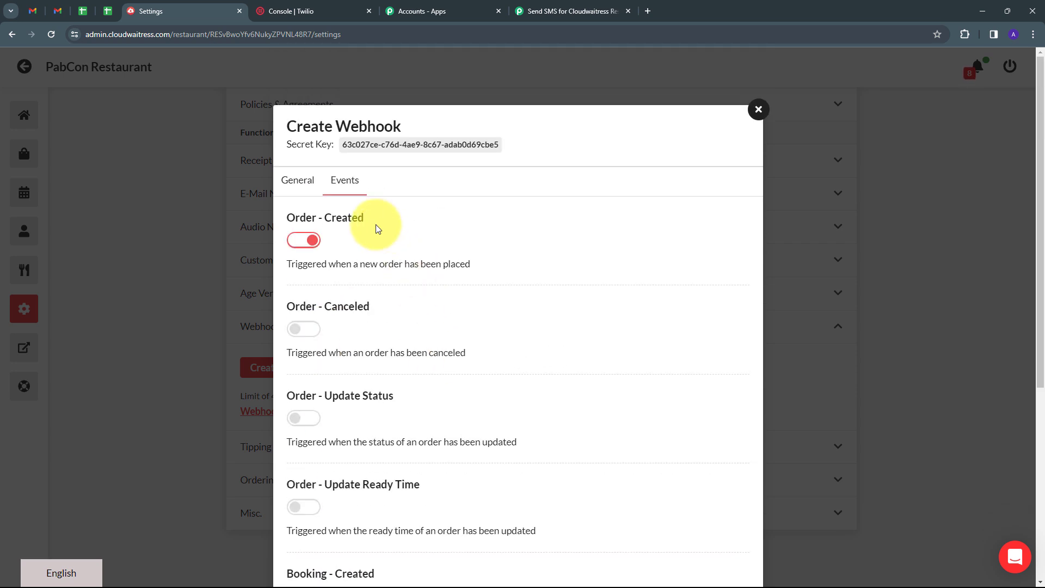
# Step: Paste the Pabbly webhook URL into URL Endpoint and save the webhook
pyautogui.click(290, 188)
pyautogui.click(357, 335)
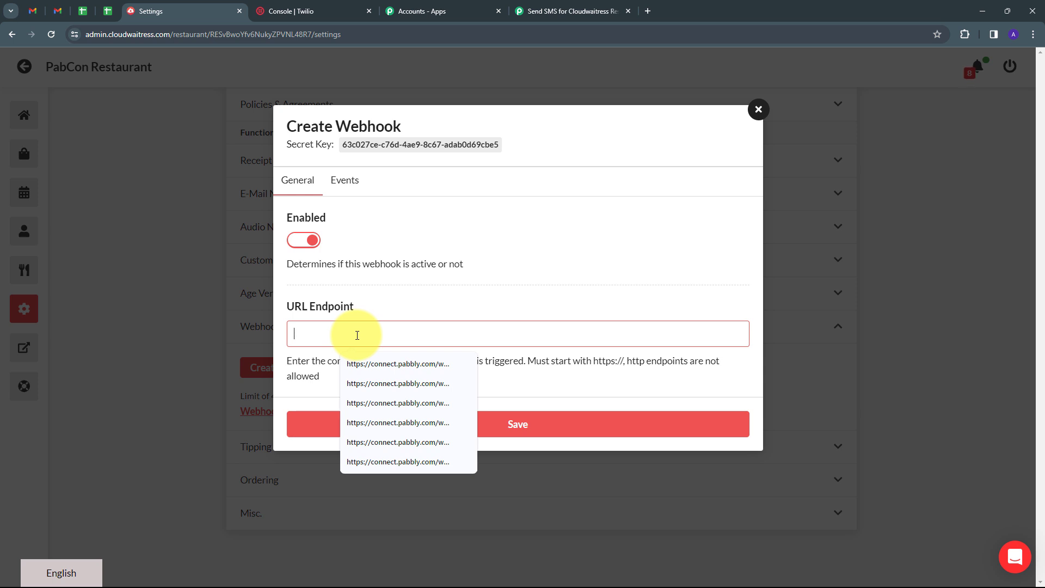
pyautogui.hotkey('ctrl', 'v')
pyautogui.click(513, 424)
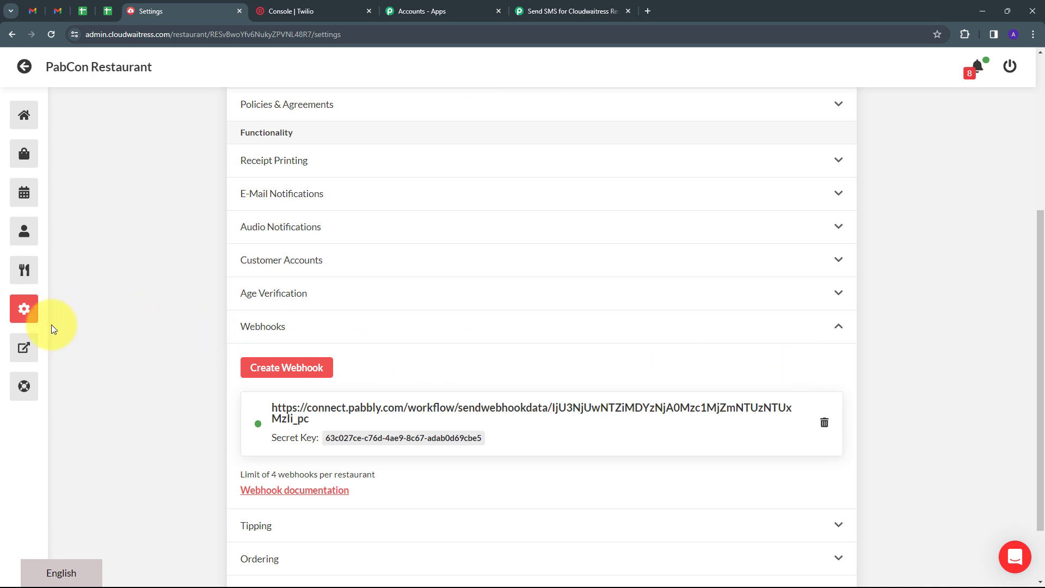
# Step: Bring up the Food For You storefront menu, checking the Pabbly workflow still awaits a webhook
pyautogui.click(28, 348)
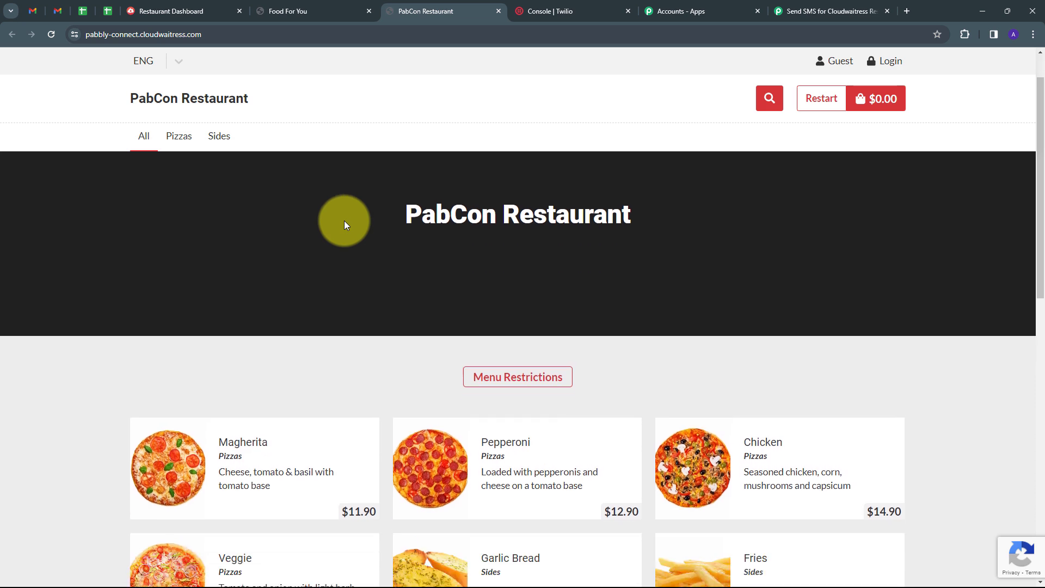
pyautogui.click(306, 10)
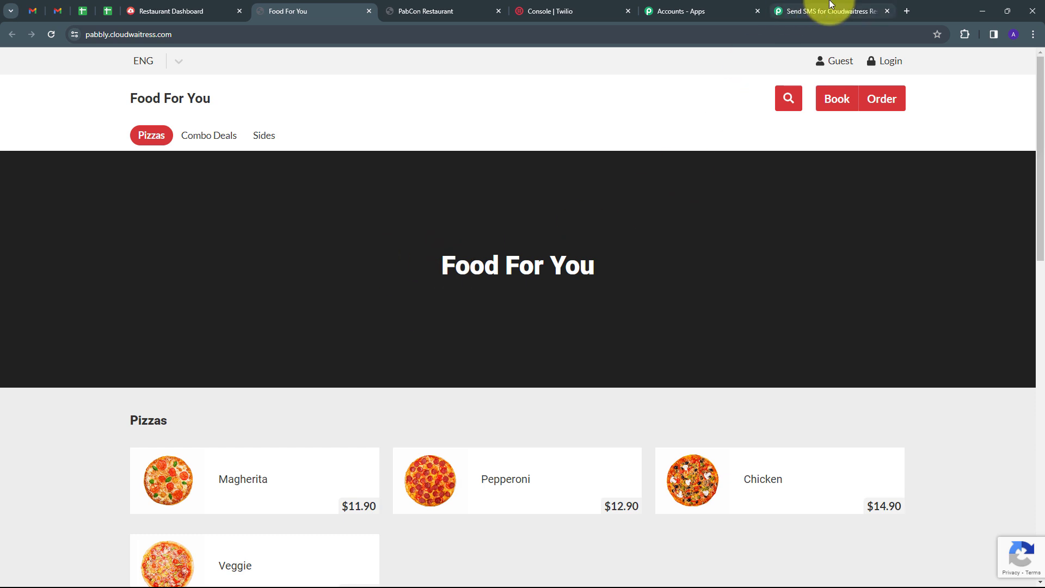
pyautogui.click(786, 10)
pyautogui.scroll(-3, 595, 315)
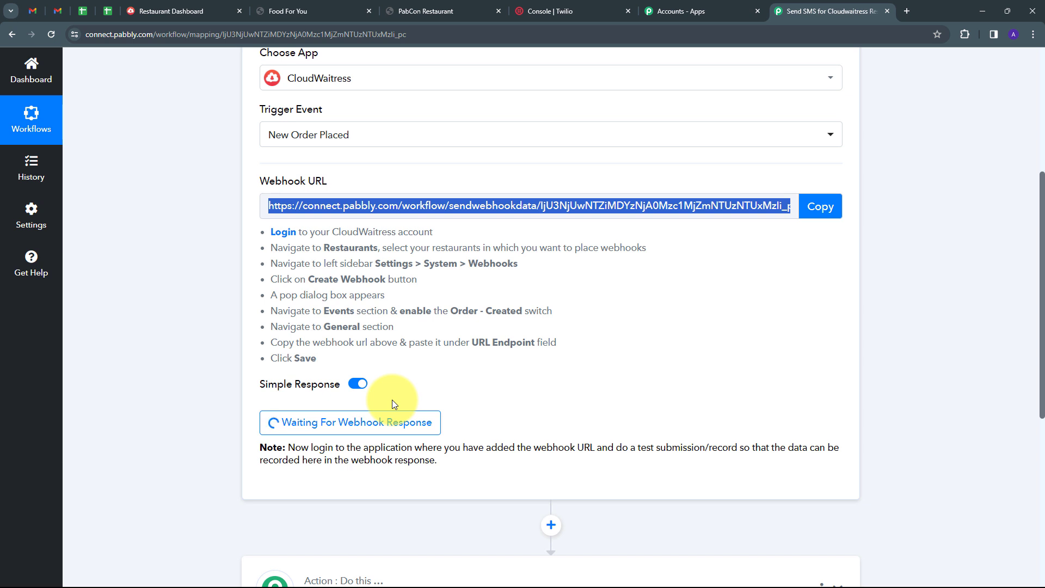
pyautogui.click(333, 10)
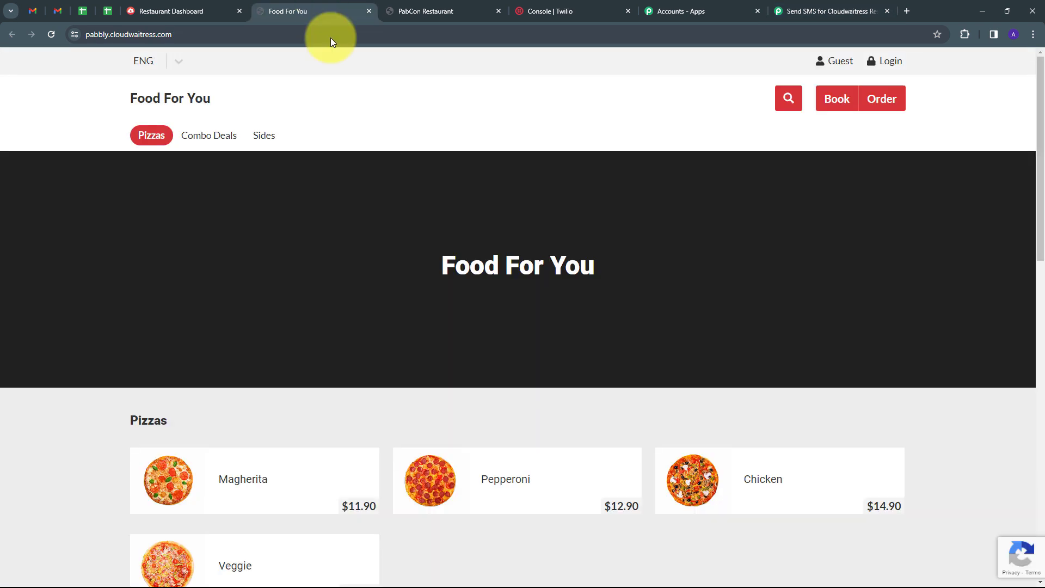
pyautogui.scroll(-4, 307, 248)
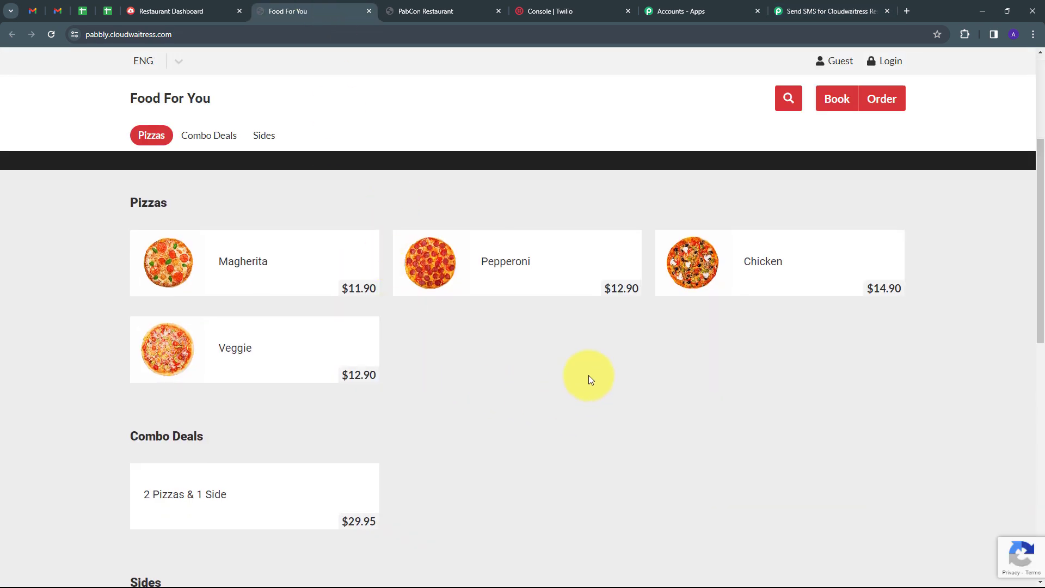
# Step: Start a later delivery order to ABC Avenue Bhopal
pyautogui.click(882, 99)
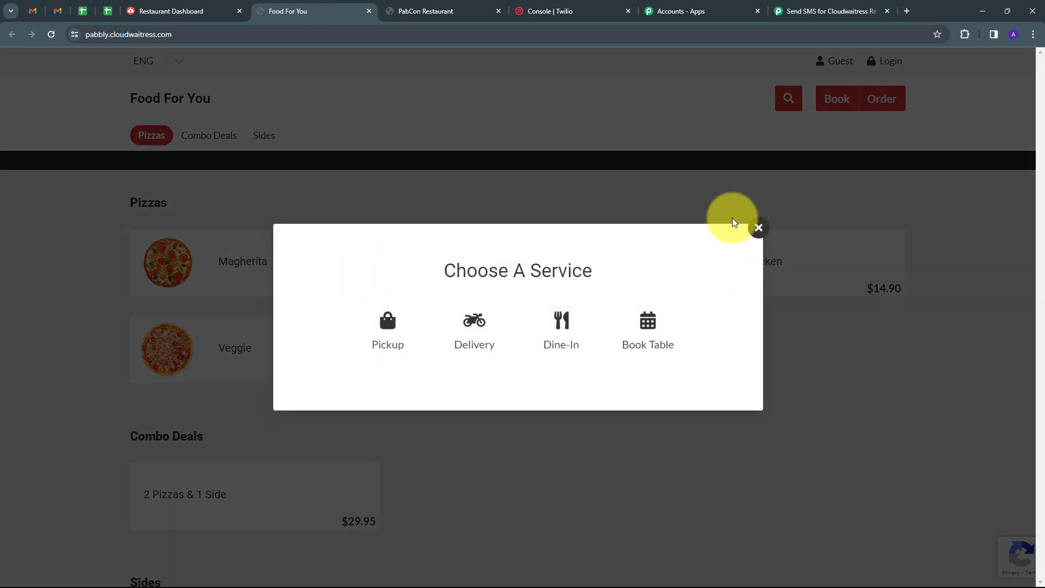
pyautogui.click(484, 327)
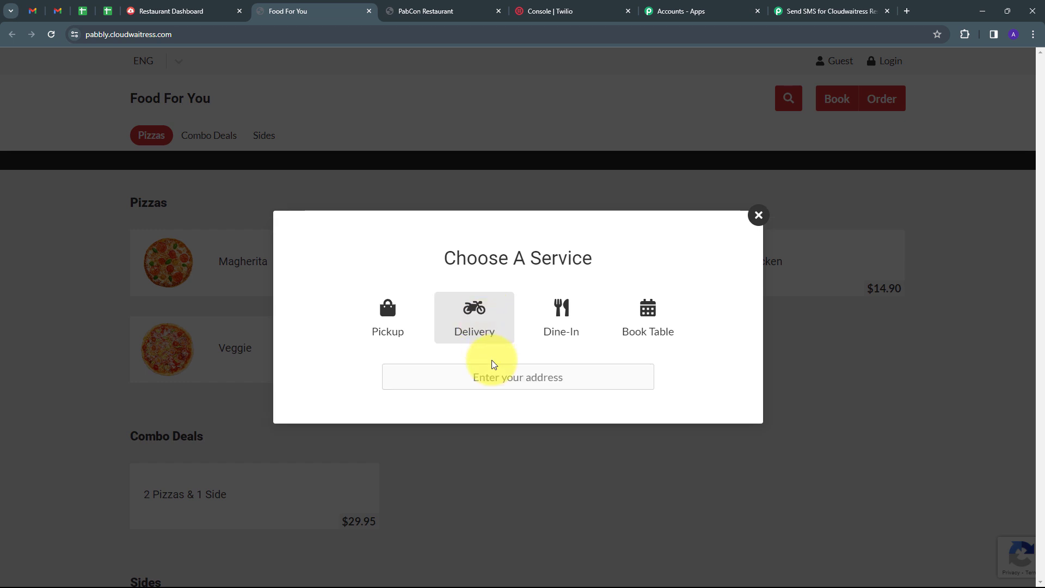
pyautogui.click(499, 375)
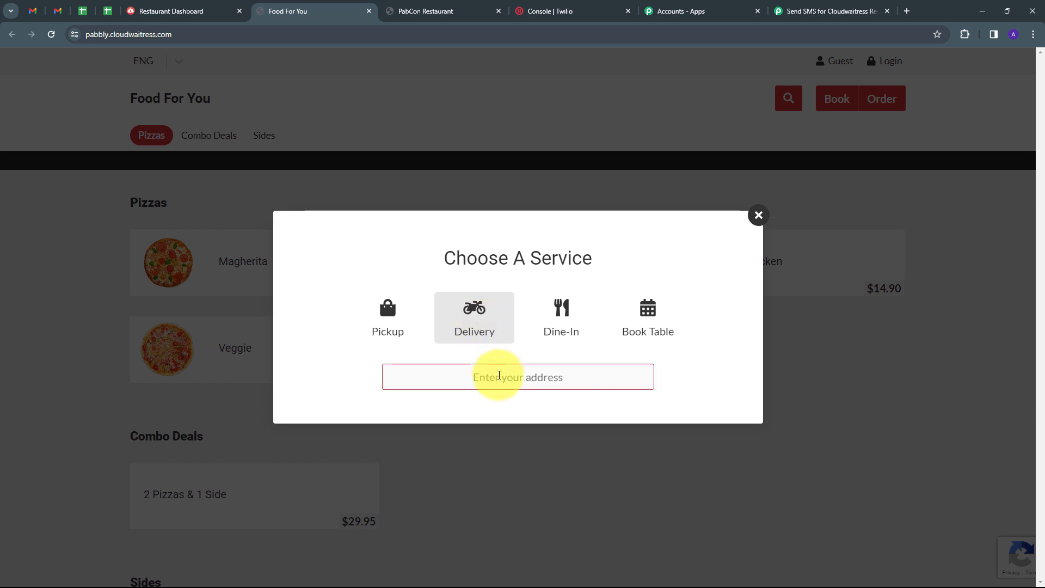
pyautogui.write('ABC Avenue BH')
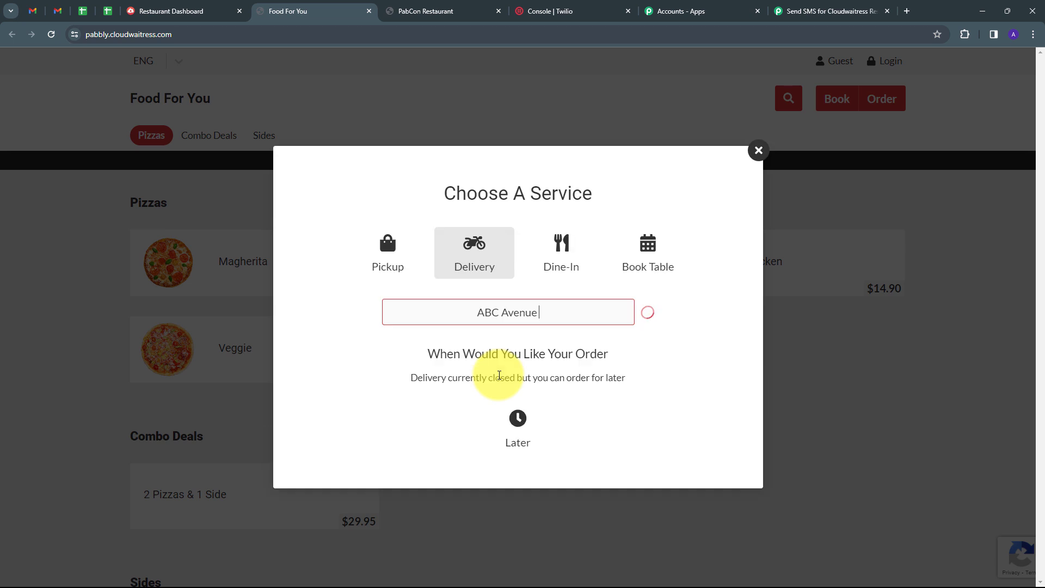
pyautogui.write('opal')
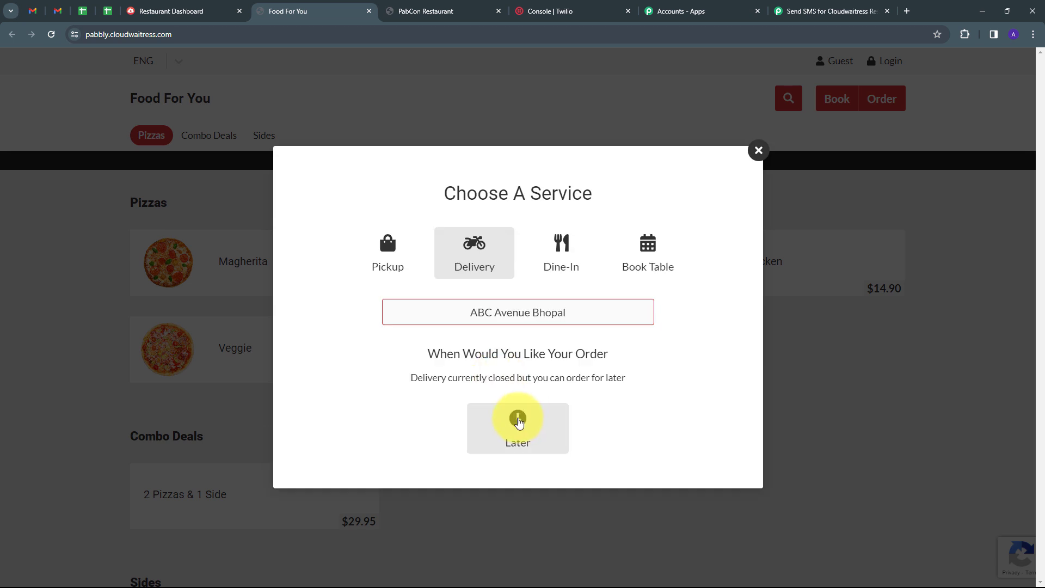
pyautogui.click(518, 420)
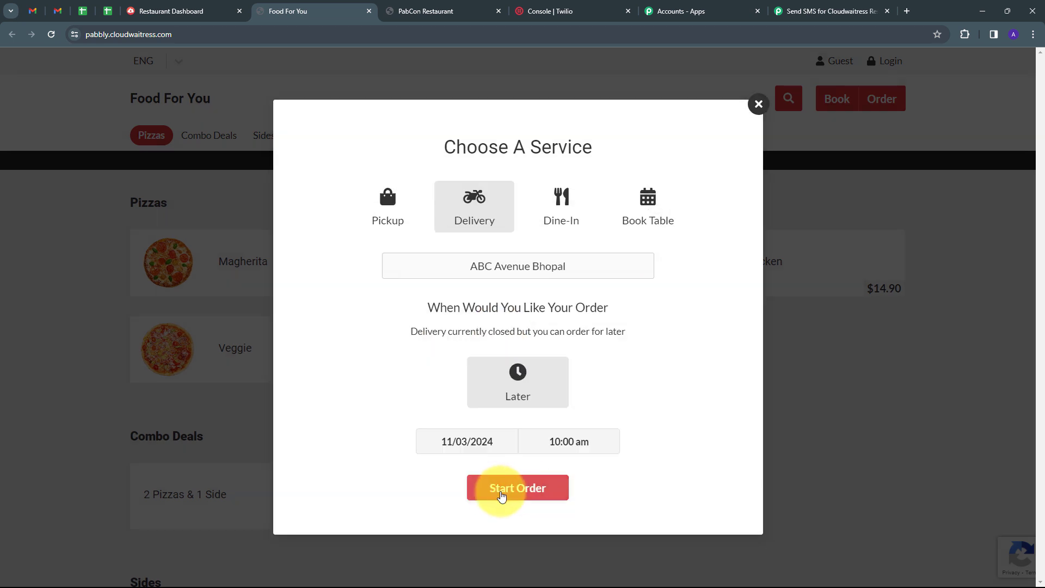
pyautogui.click(501, 496)
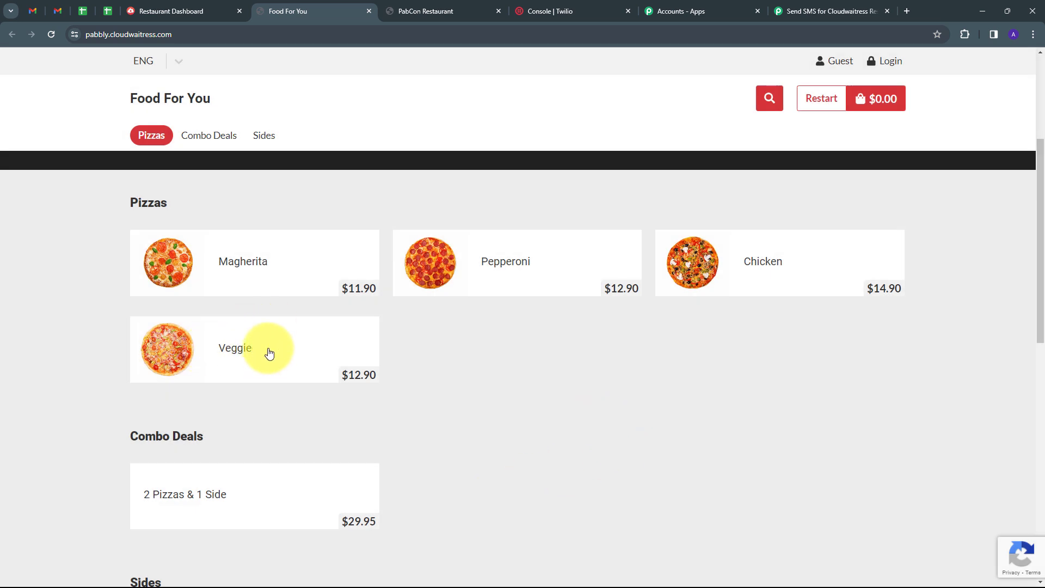
# Step: Add a Veggie pizza with Classic base to the cart and review the $12.90 cart
pyautogui.click(269, 353)
pyautogui.click(673, 354)
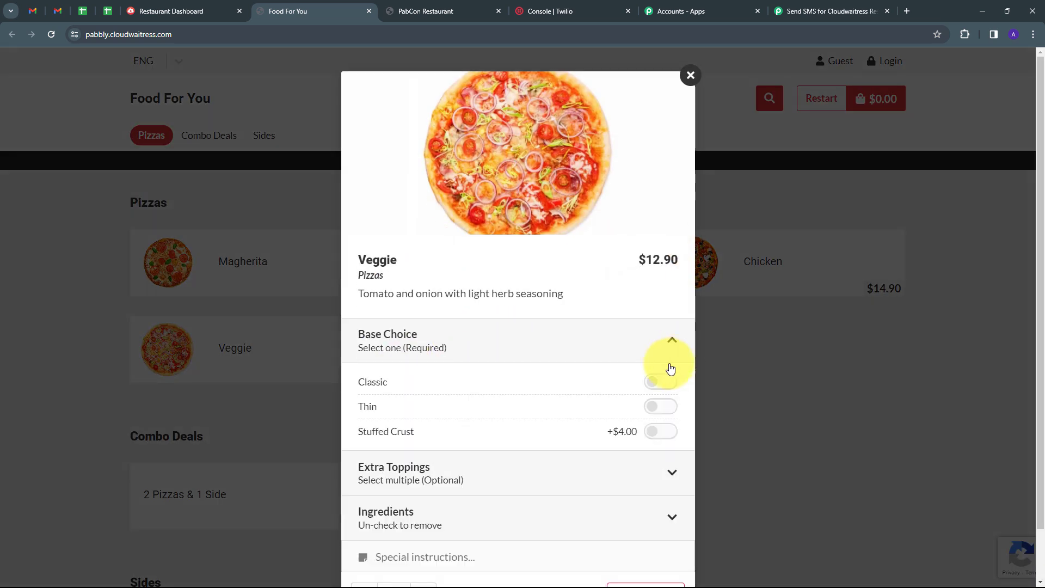
pyautogui.click(665, 386)
pyautogui.scroll(-1, 617, 345)
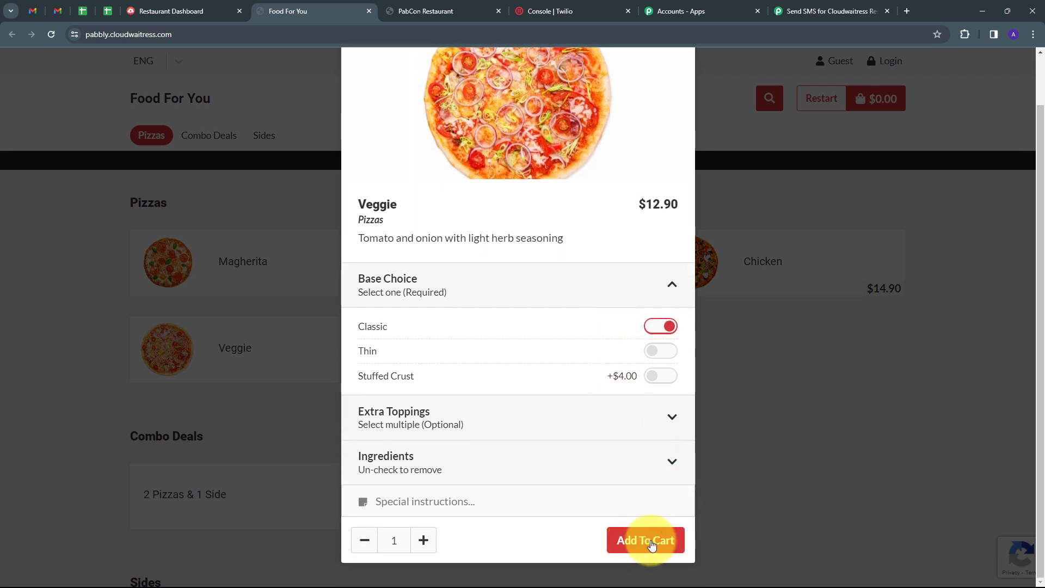
pyautogui.click(641, 543)
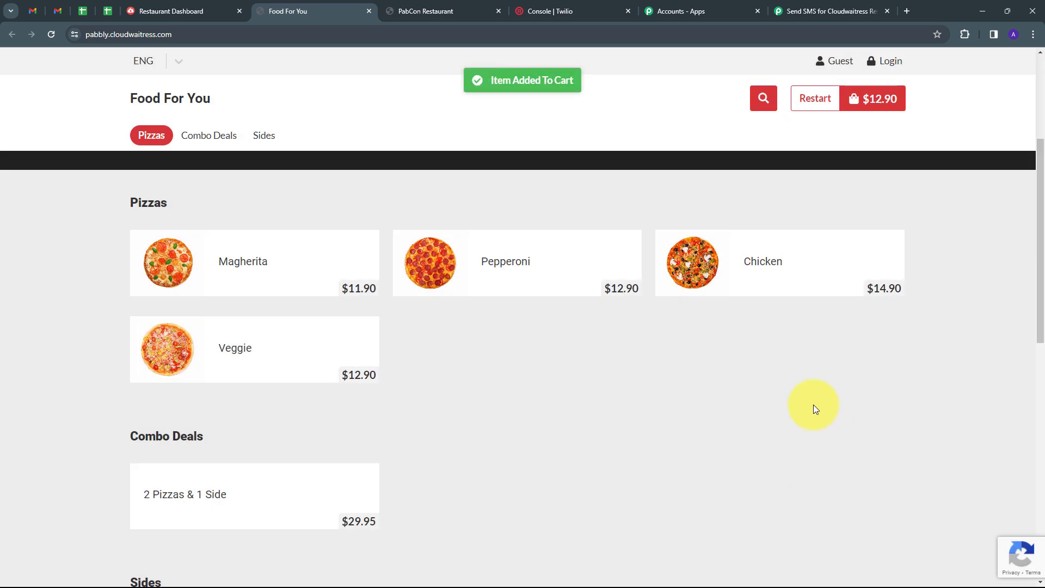
pyautogui.click(871, 102)
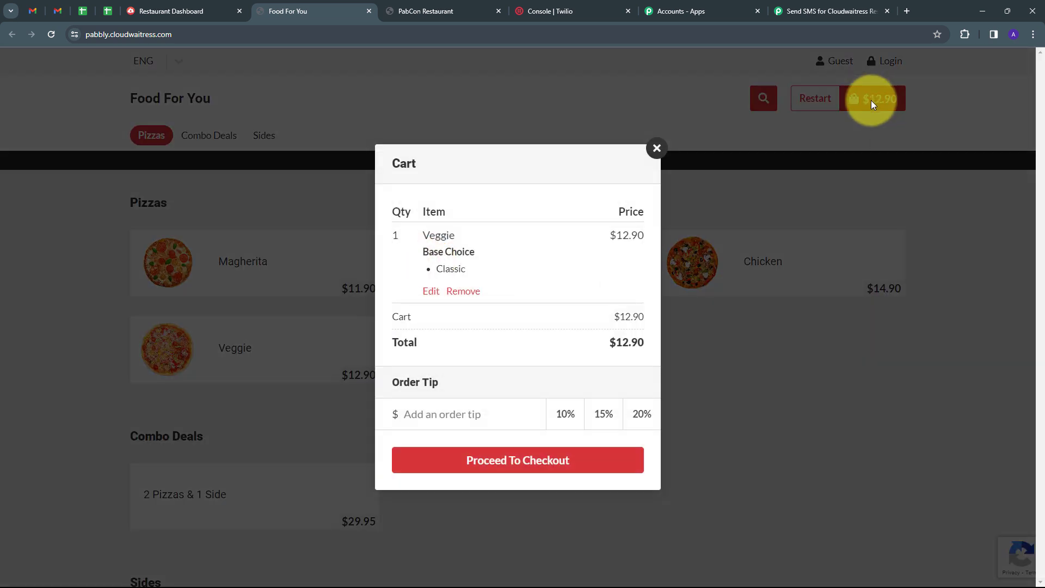
# Step: At checkout, fill in the customer's full name, e-mail address and phone number
pyautogui.click(494, 466)
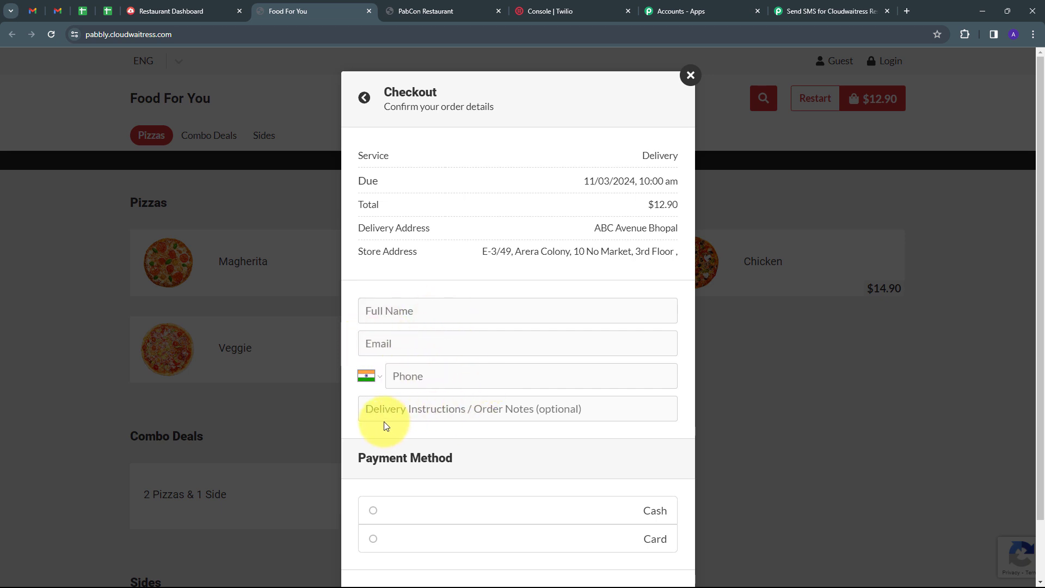
pyautogui.click(423, 313)
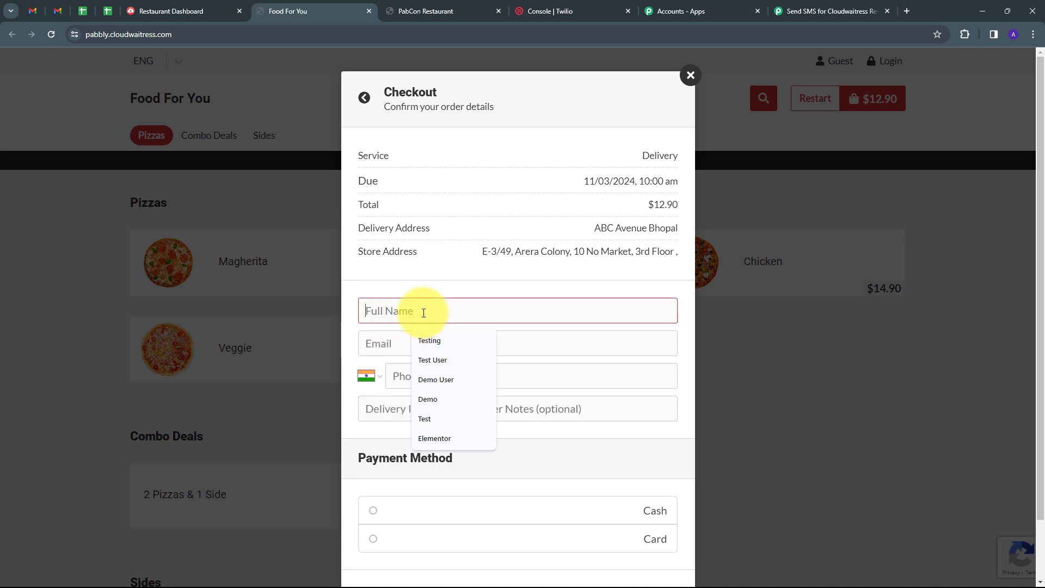
pyautogui.write('Test Use')
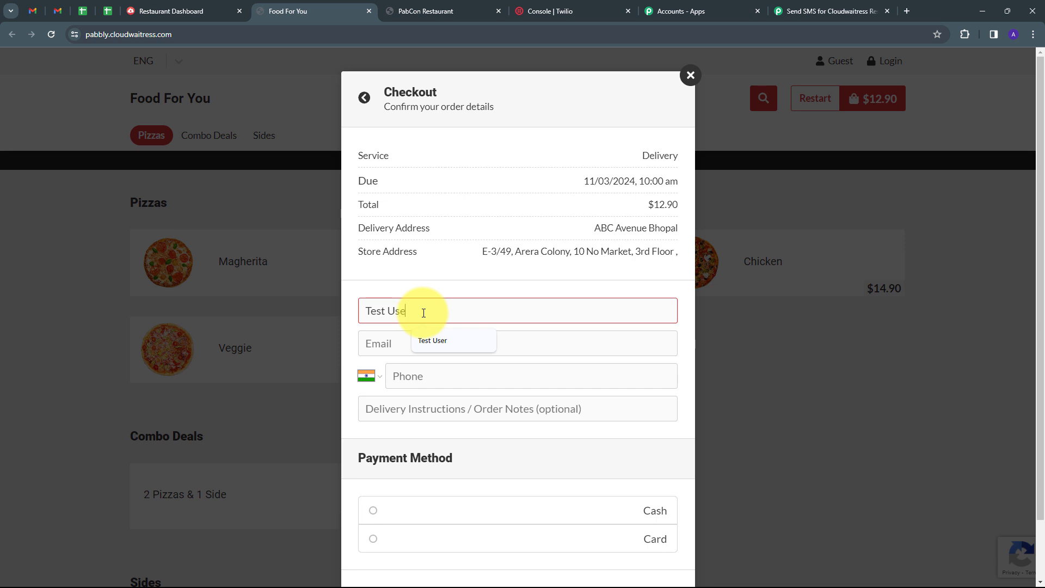
pyautogui.write('r')
pyautogui.press('Tab')
pyautogui.write('test')
pyautogui.press('Down')
pyautogui.press('Return')
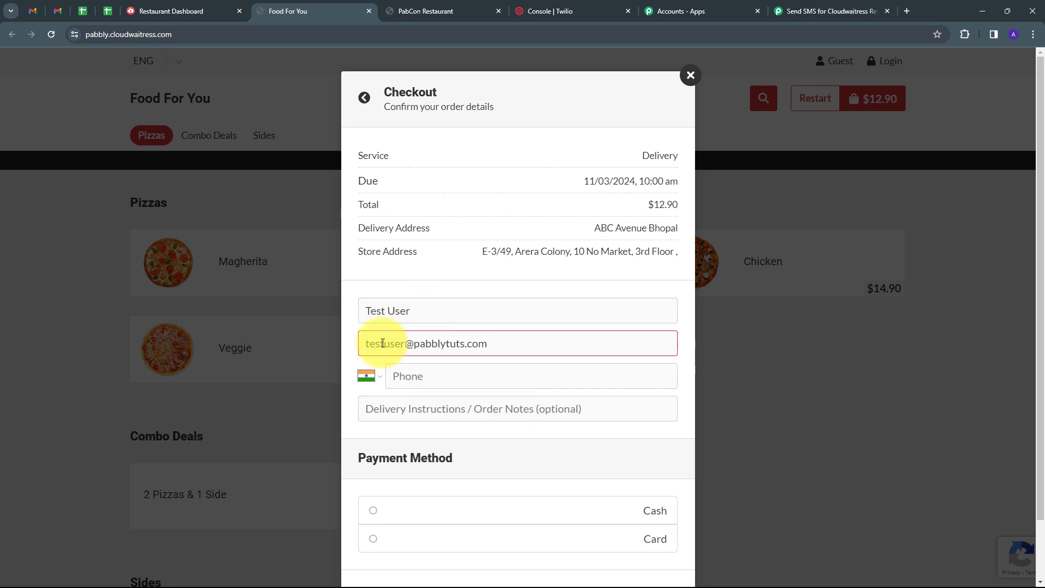
pyautogui.click(420, 376)
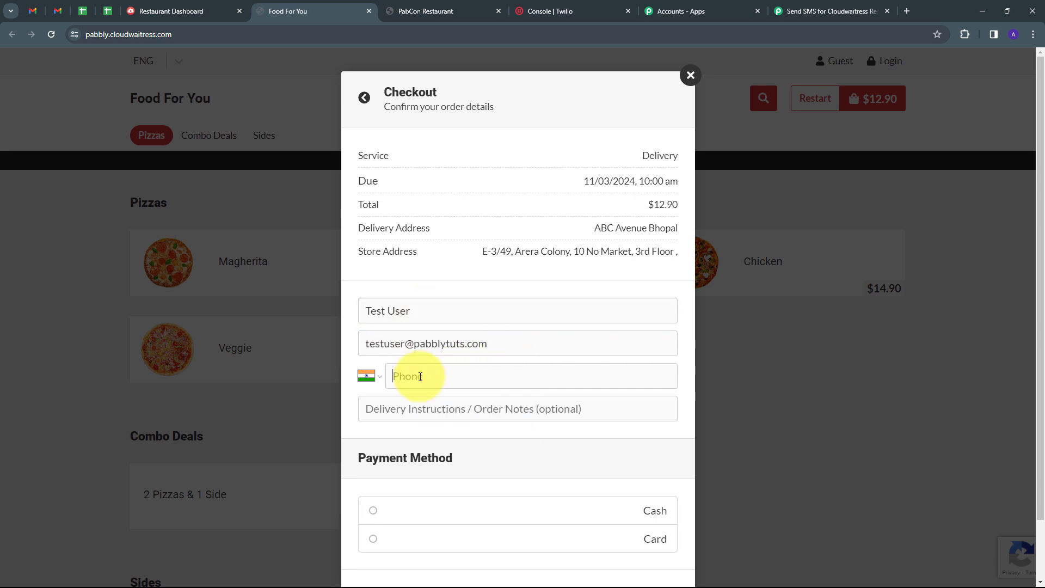
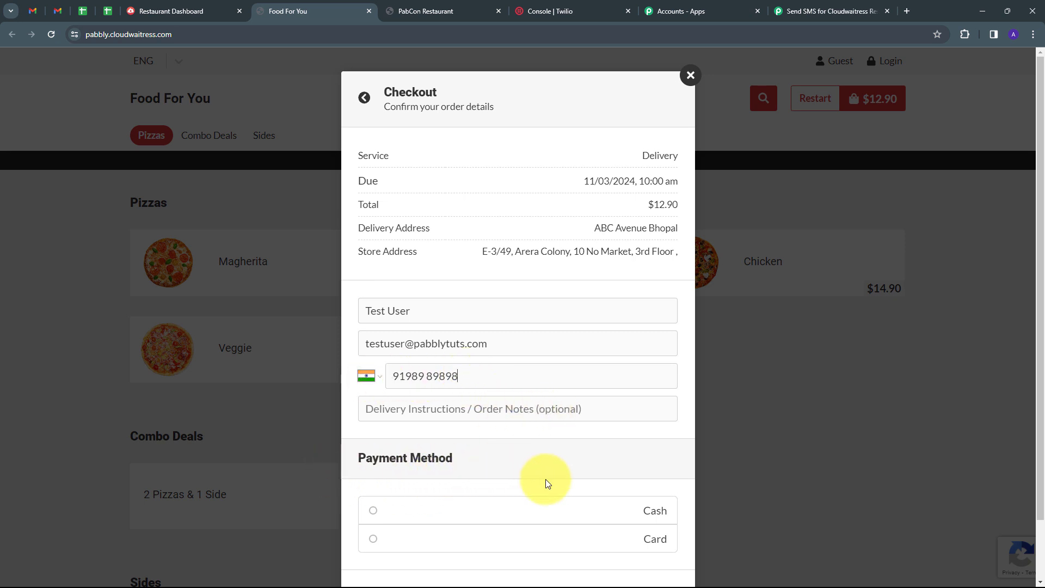
# Step: Choose cash payment, place the order, and dismiss the confirmation
pyautogui.click(372, 511)
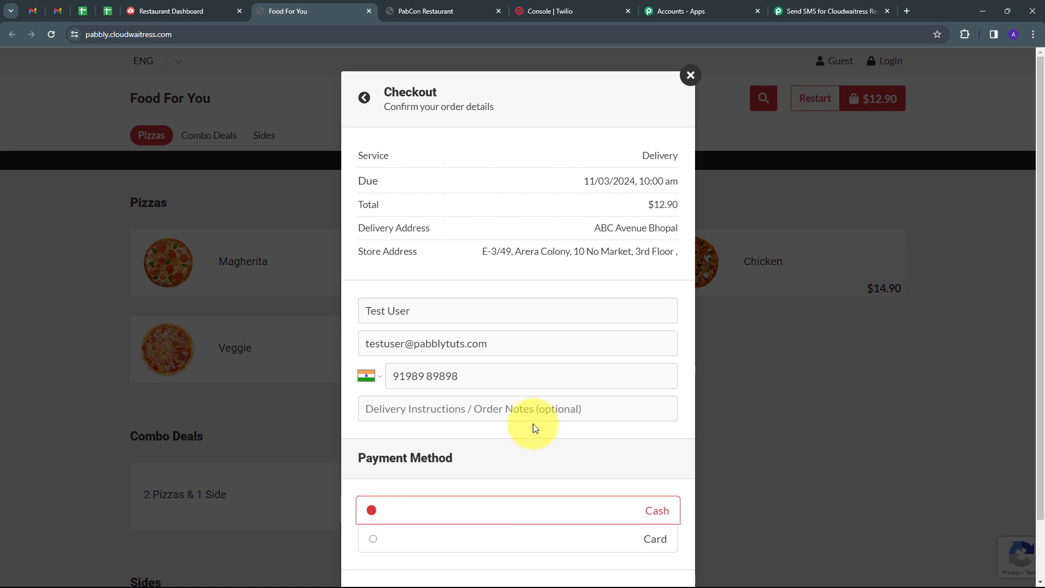
pyautogui.scroll(-2, 576, 381)
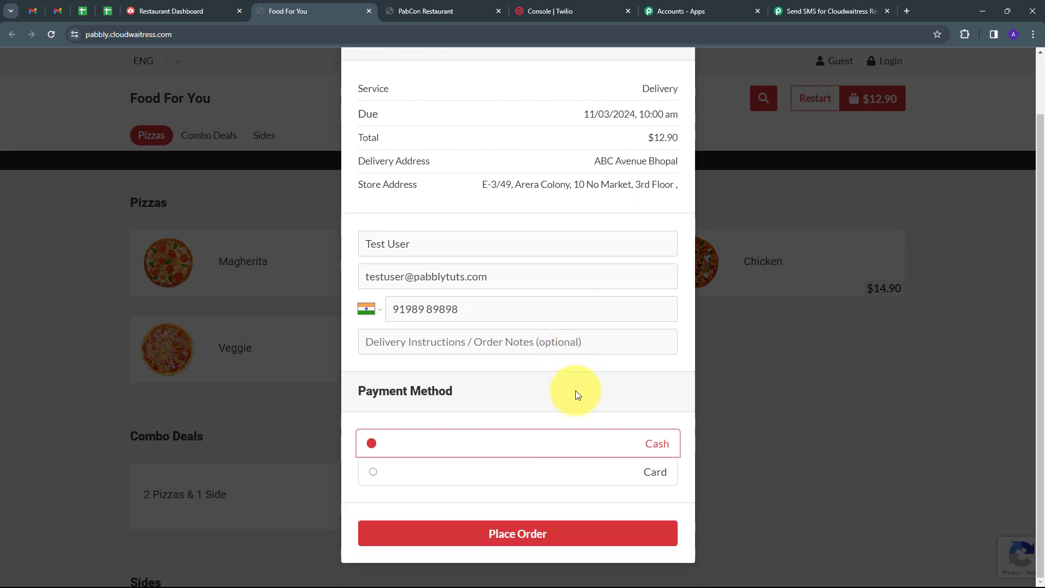
pyautogui.click(511, 533)
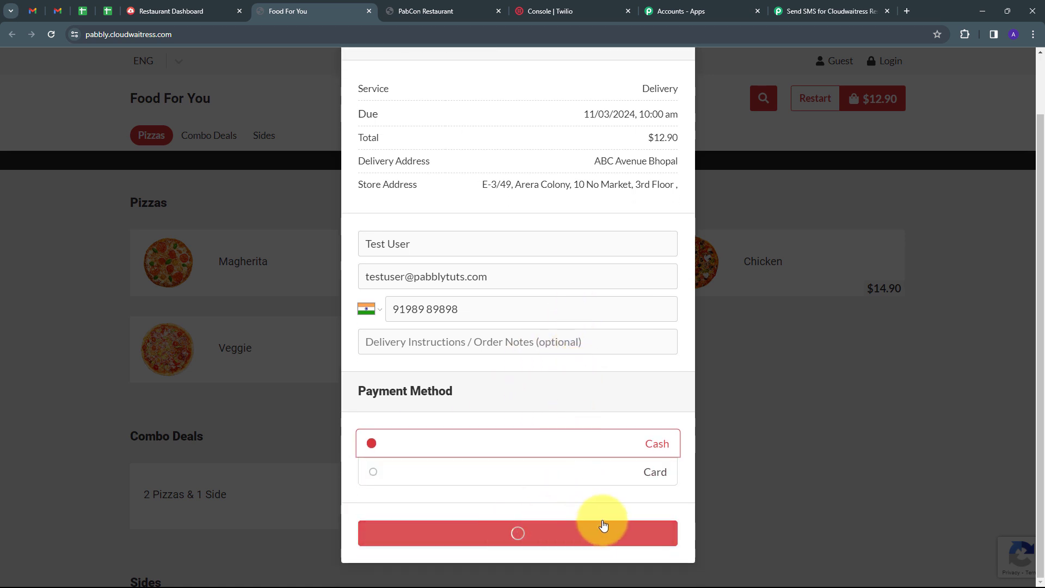
pyautogui.click(657, 101)
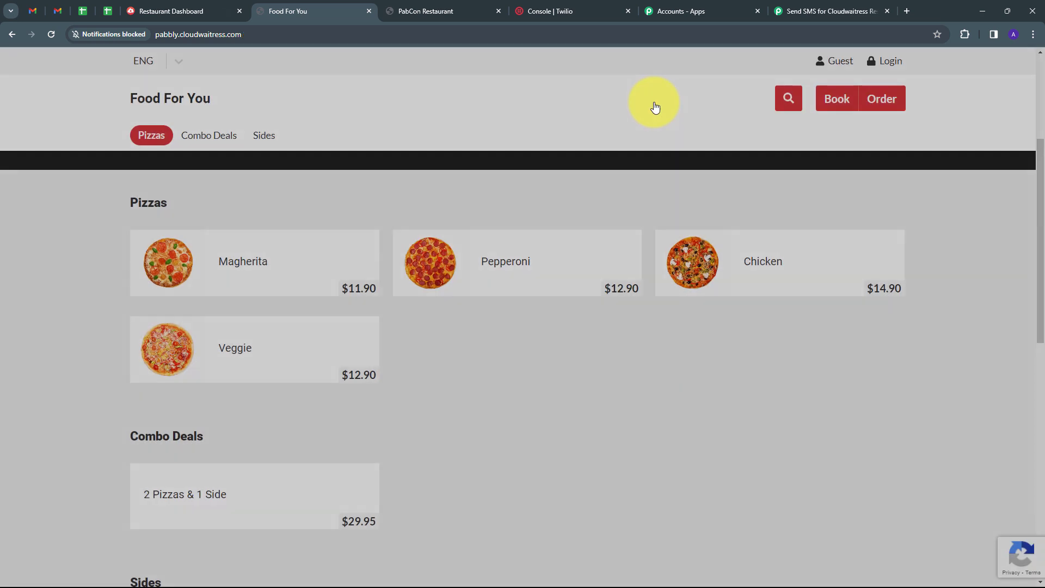
pyautogui.click(817, 20)
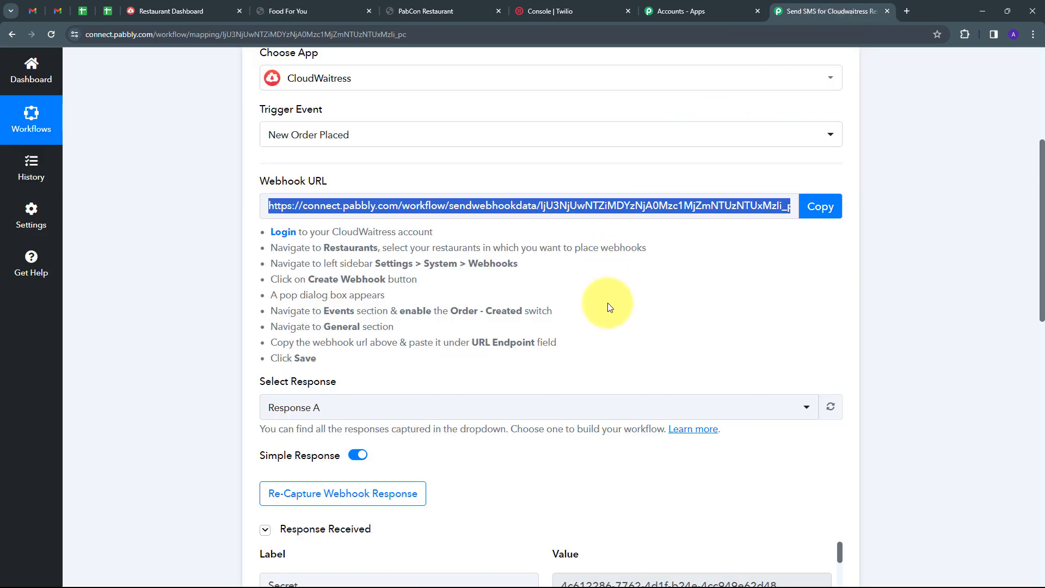
pyautogui.scroll(-5, 737, 263)
pyautogui.scroll(-2, 933, 284)
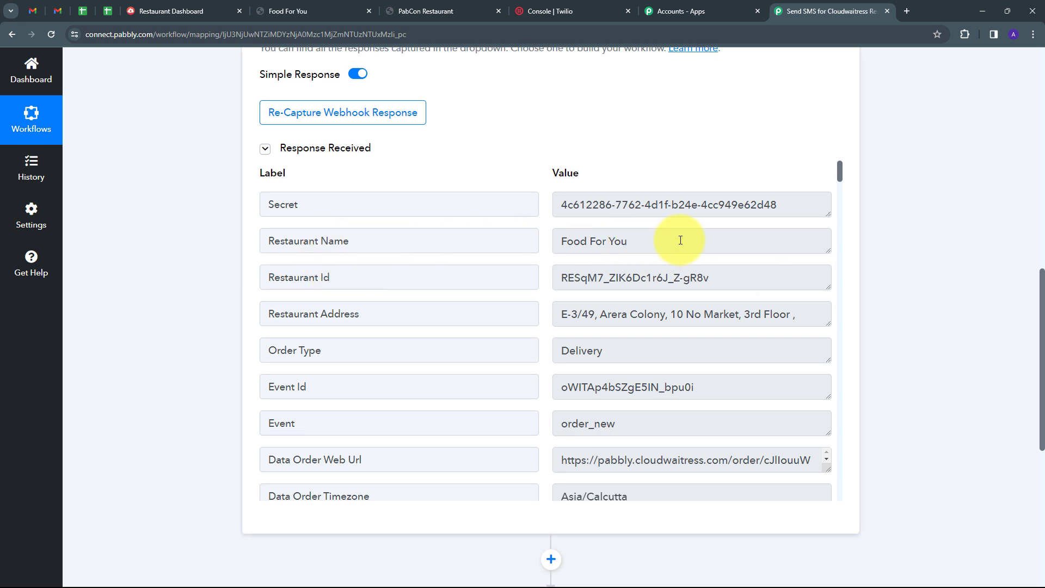
pyautogui.moveTo(676, 239); pyautogui.dragTo(532, 240)
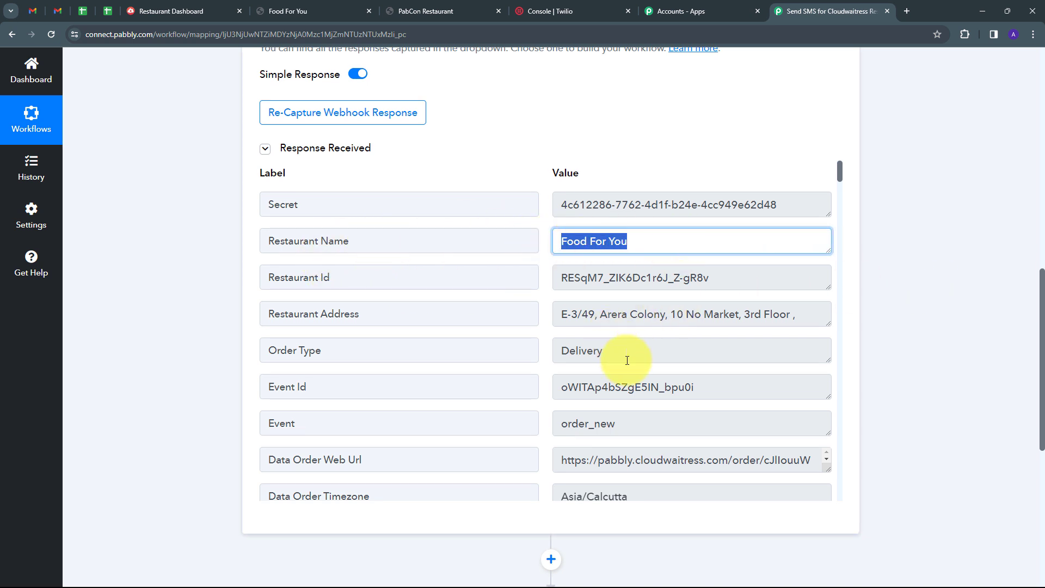
pyautogui.moveTo(617, 352); pyautogui.dragTo(511, 352)
pyautogui.scroll(-10, 650, 343)
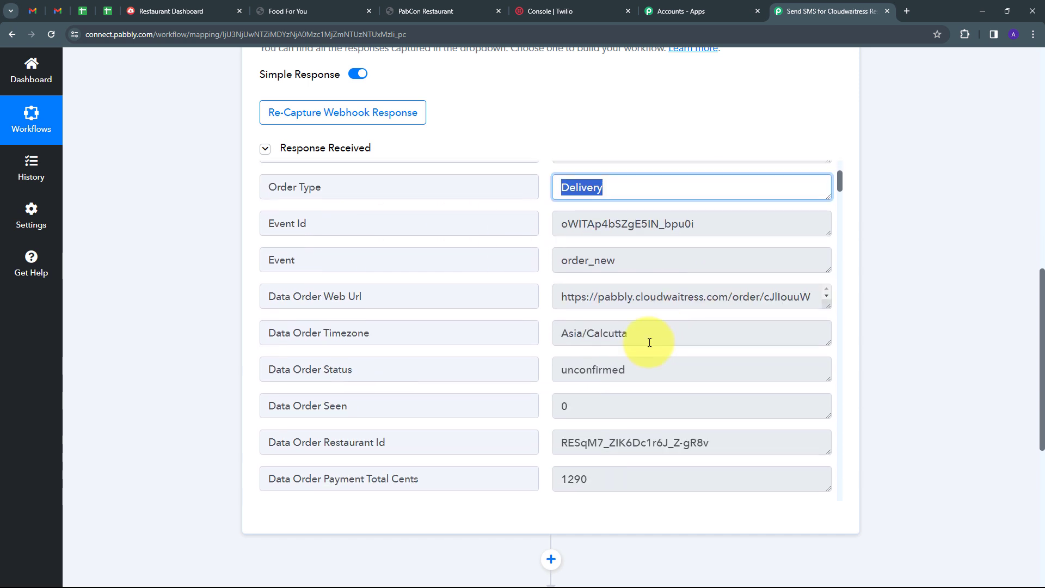
pyautogui.moveTo(653, 172); pyautogui.dragTo(515, 176)
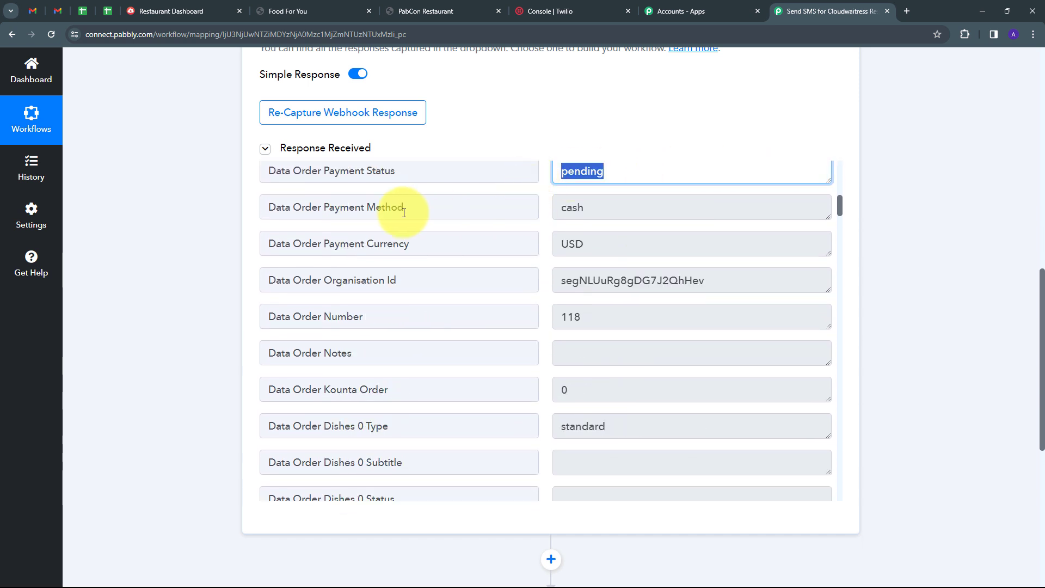
pyautogui.moveTo(604, 209); pyautogui.dragTo(504, 216)
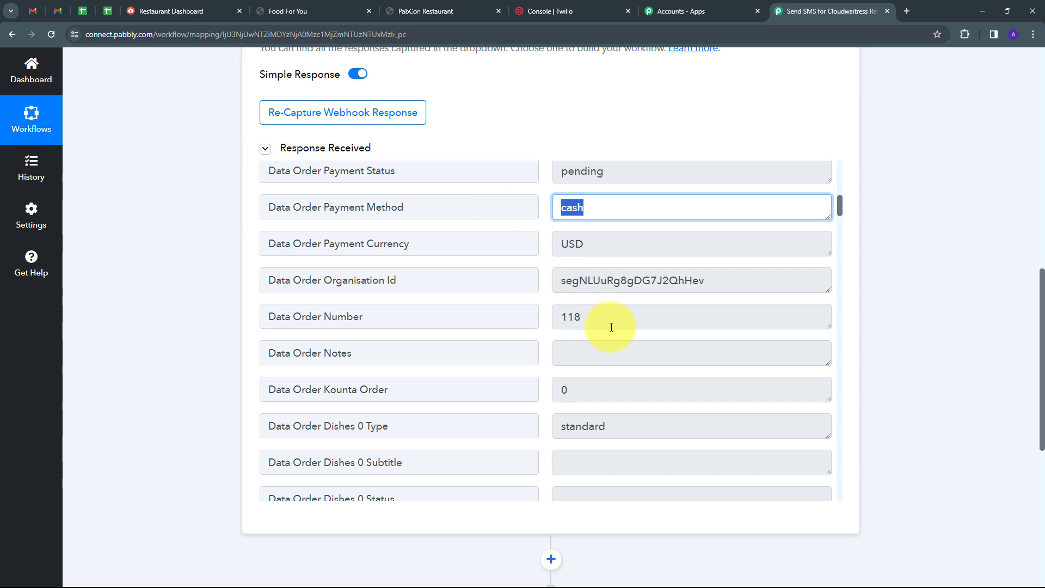
pyautogui.scroll(-5, 643, 333)
pyautogui.moveTo(605, 270); pyautogui.dragTo(551, 291)
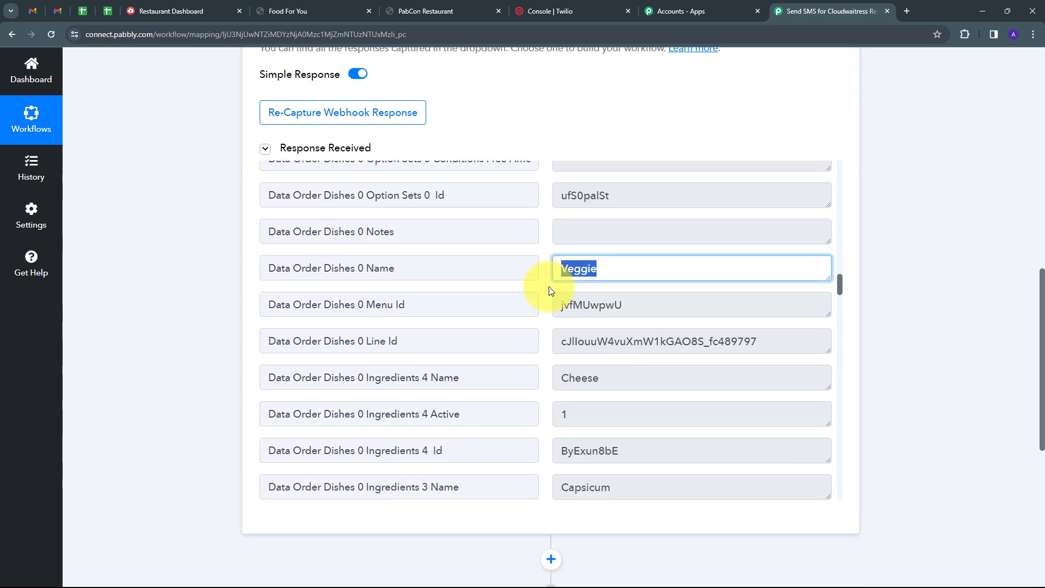
pyautogui.click(550, 291)
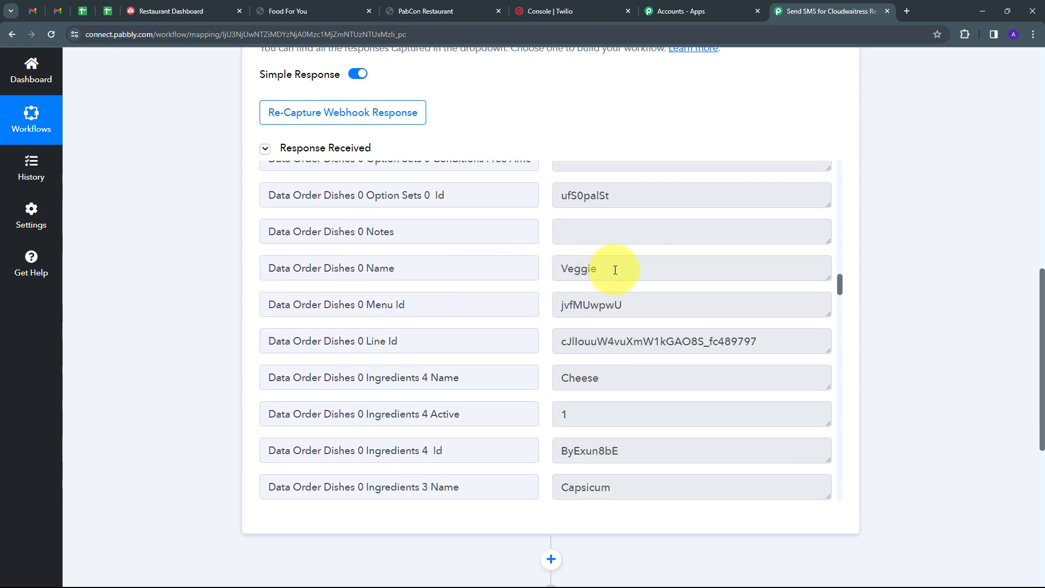
pyautogui.moveTo(613, 268); pyautogui.dragTo(566, 268)
pyautogui.scroll(5, 594, 275)
pyautogui.scroll(2, 583, 277)
pyautogui.moveTo(612, 213); pyautogui.dragTo(559, 213)
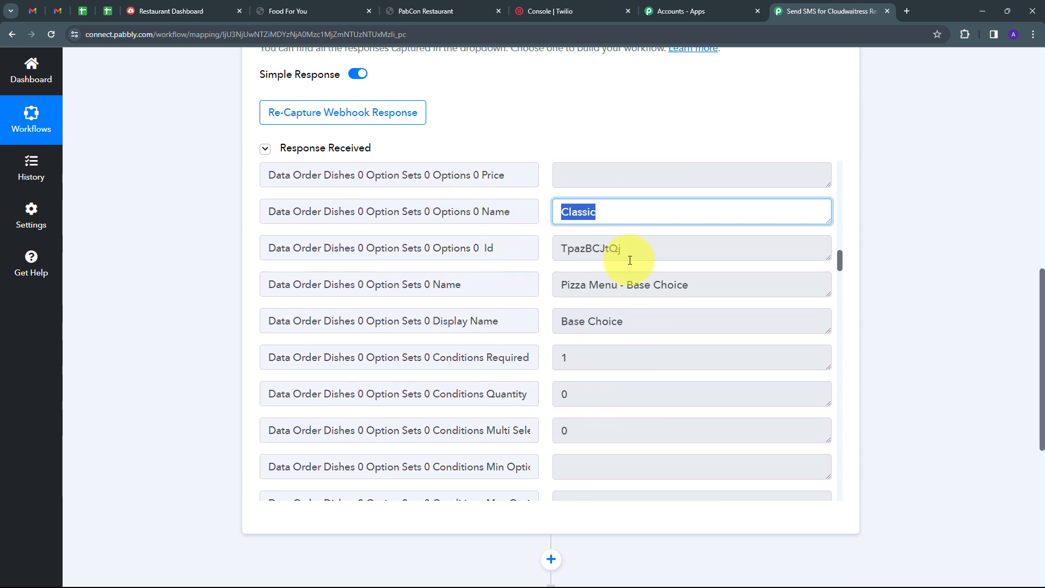
pyautogui.moveTo(647, 318); pyautogui.dragTo(561, 320)
pyautogui.scroll(-20, 696, 288)
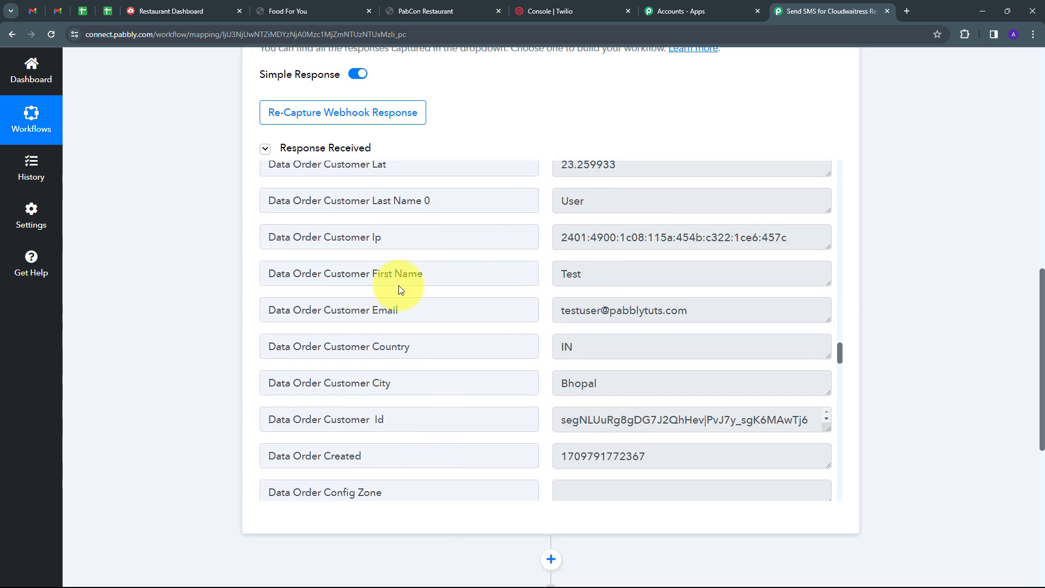
pyautogui.moveTo(611, 273); pyautogui.dragTo(511, 275)
pyautogui.moveTo(597, 207); pyautogui.dragTo(517, 210)
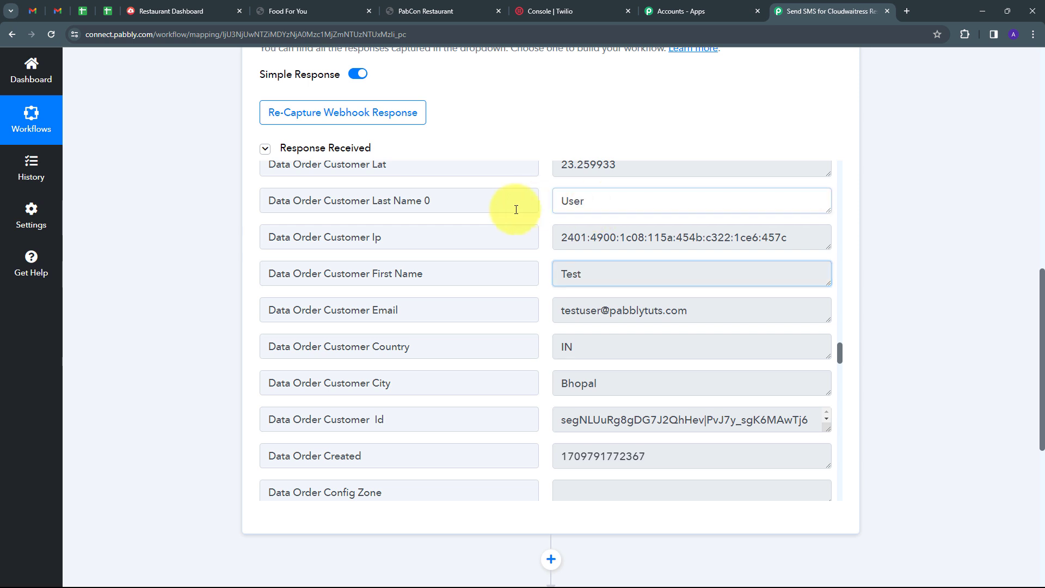
pyautogui.moveTo(704, 310); pyautogui.dragTo(494, 311)
pyautogui.moveTo(561, 310); pyautogui.dragTo(711, 334)
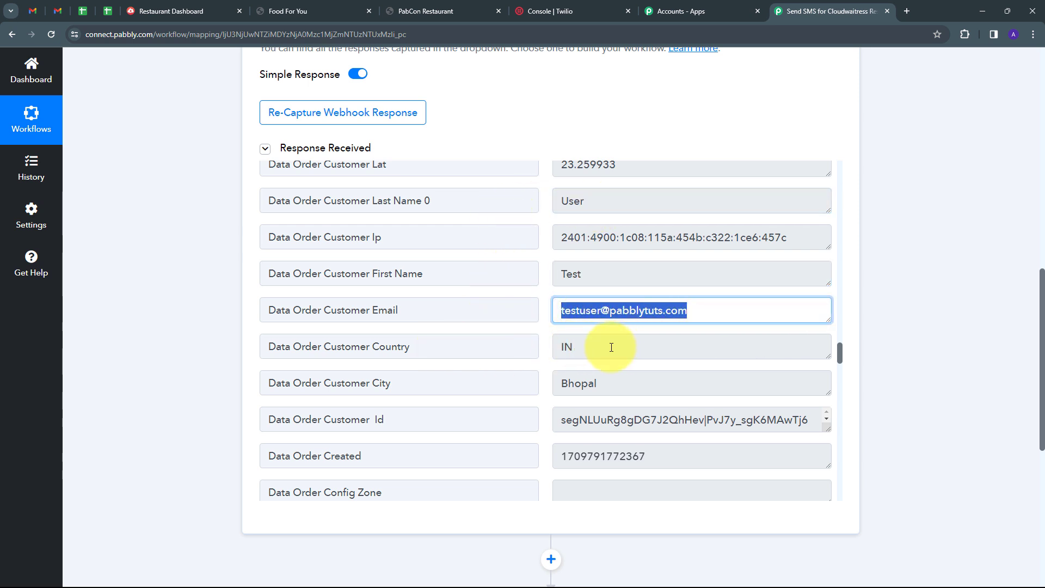
pyautogui.moveTo(611, 345); pyautogui.dragTo(435, 374)
pyautogui.moveTo(626, 385); pyautogui.dragTo(486, 401)
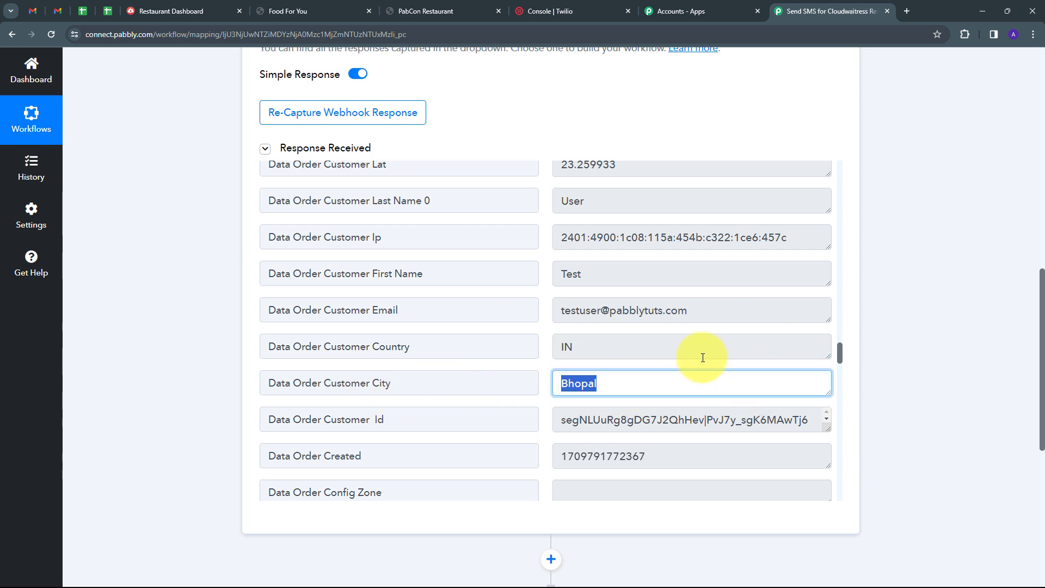
pyautogui.scroll(-6, 681, 380)
pyautogui.moveTo(698, 299); pyautogui.dragTo(517, 310)
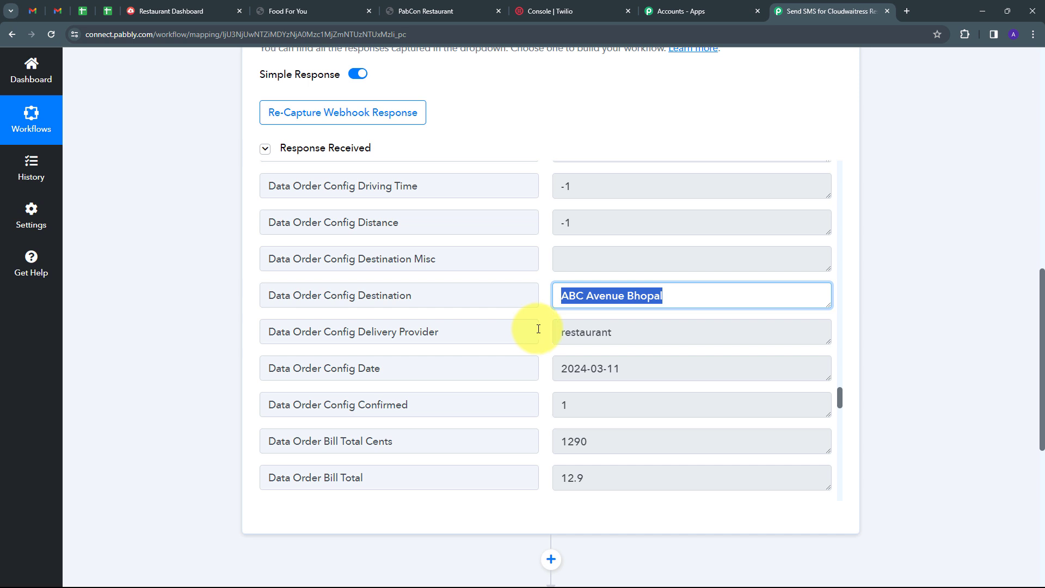
pyautogui.scroll(-5, 891, 289)
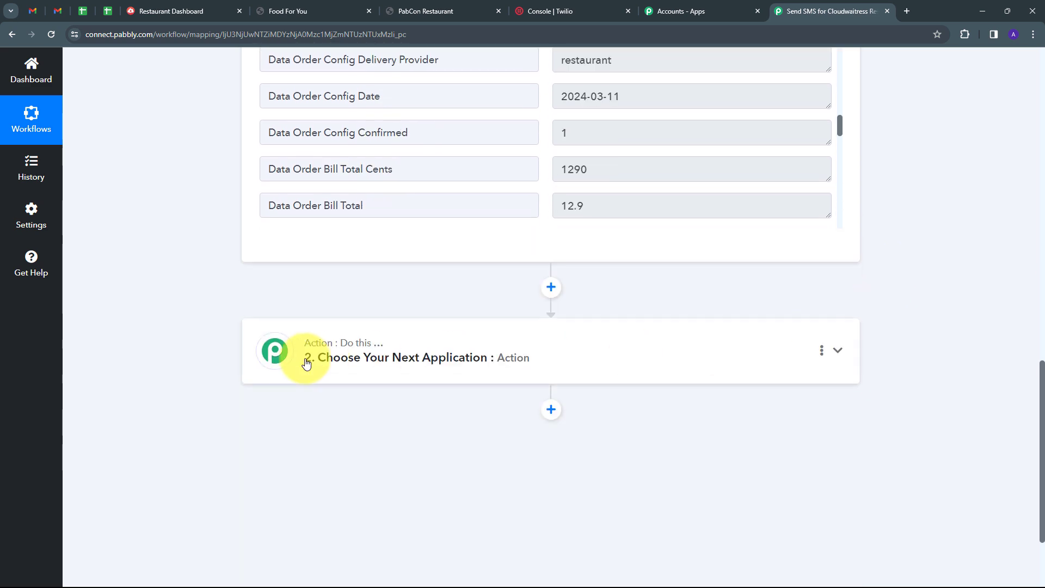
# Step: Add Router by Pabbly with 'Conditionally Run' as the second step and connect it to get Route 1 and Route 2
pyautogui.click(678, 347)
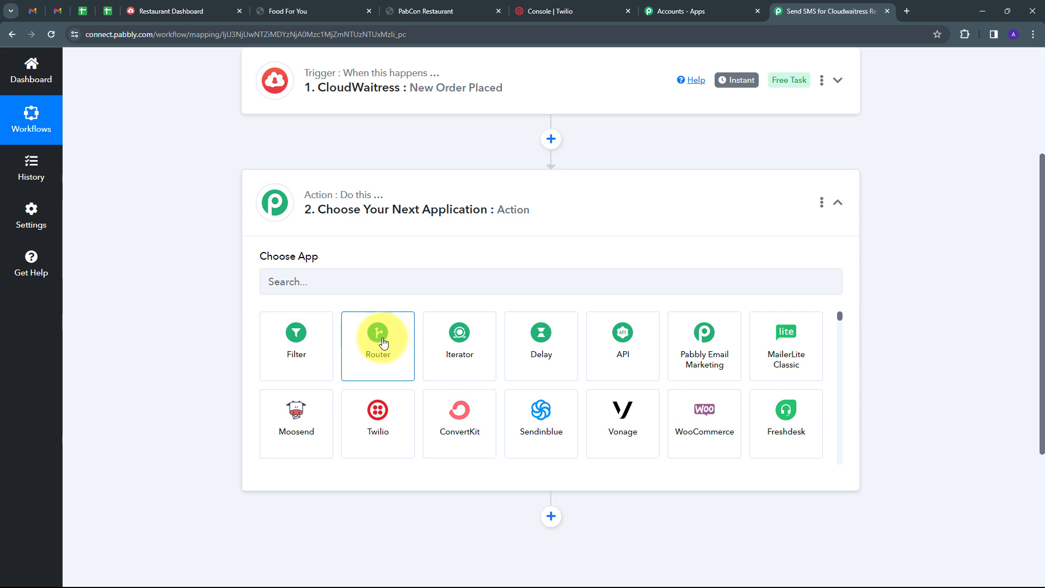
pyautogui.click(374, 342)
pyautogui.click(451, 346)
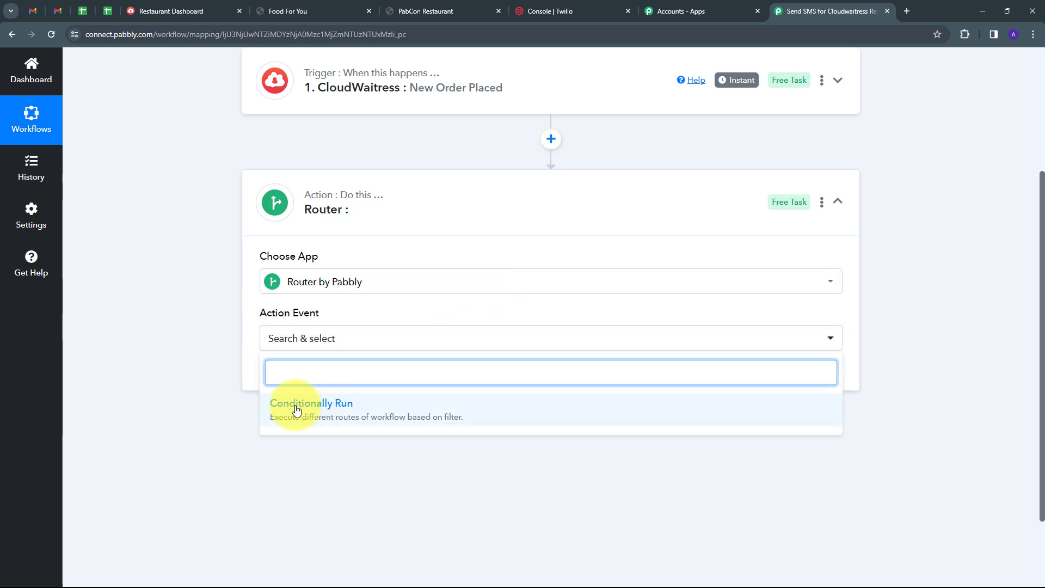
pyautogui.click(343, 410)
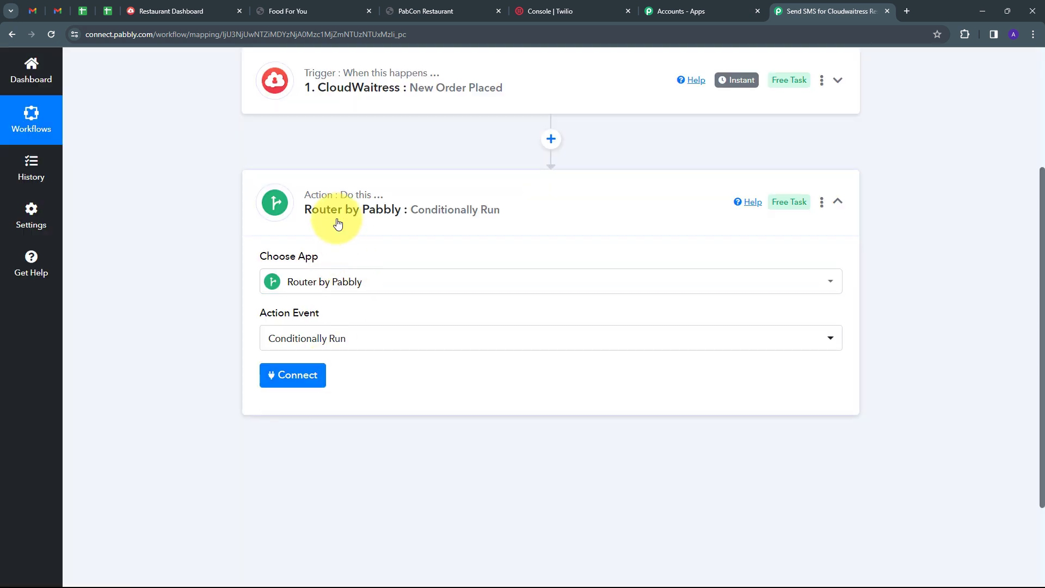
pyautogui.click(293, 377)
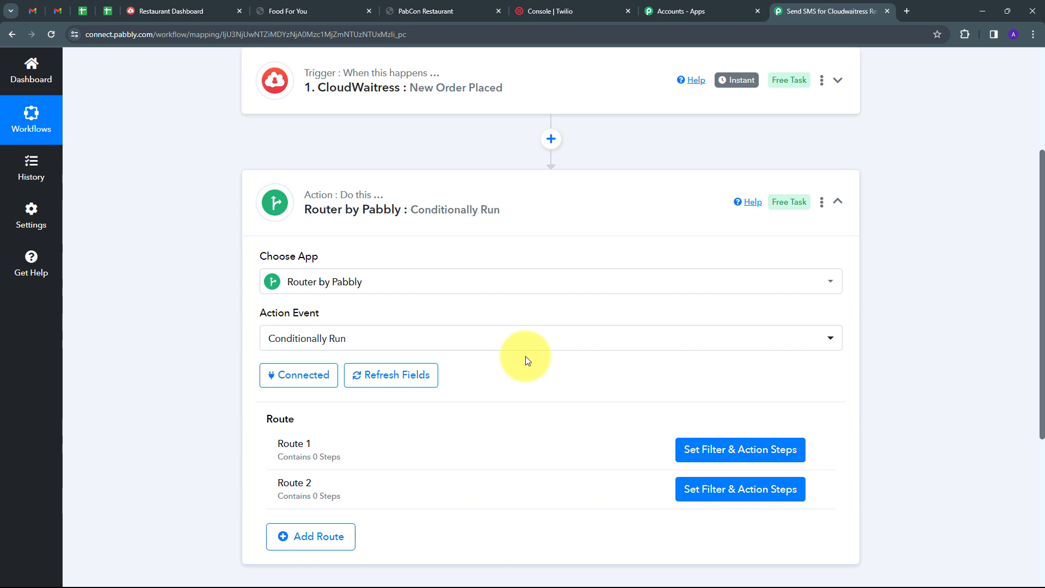
pyautogui.scroll(-2, 377, 401)
# Step: Rename Route 1 to 'Food For You' from its options menu
pyautogui.scroll(-1, 377, 399)
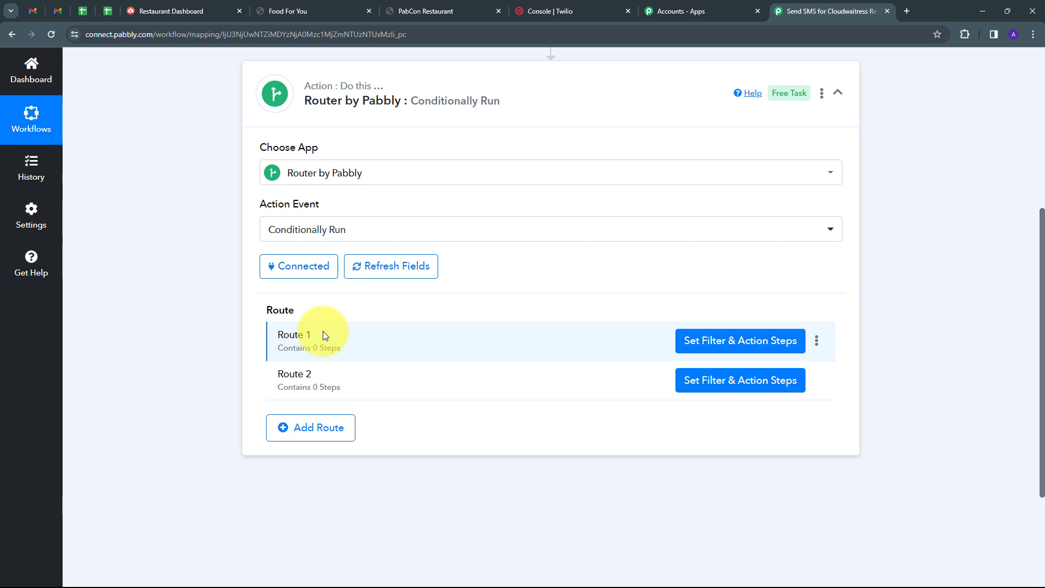
pyautogui.click(816, 343)
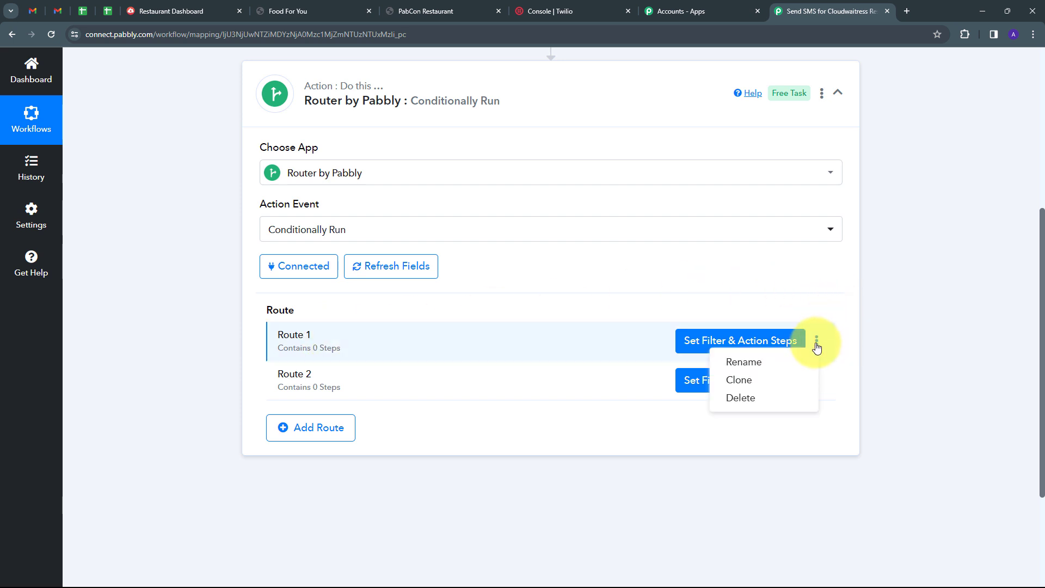
pyautogui.click(744, 362)
pyautogui.press('BackSpace')
pyautogui.press('BackSpace')
pyautogui.press('BackSpace')
pyautogui.press('BackSpace')
pyautogui.press('BackSpace')
pyautogui.press('BackSpace')
pyautogui.press('BackSpace')
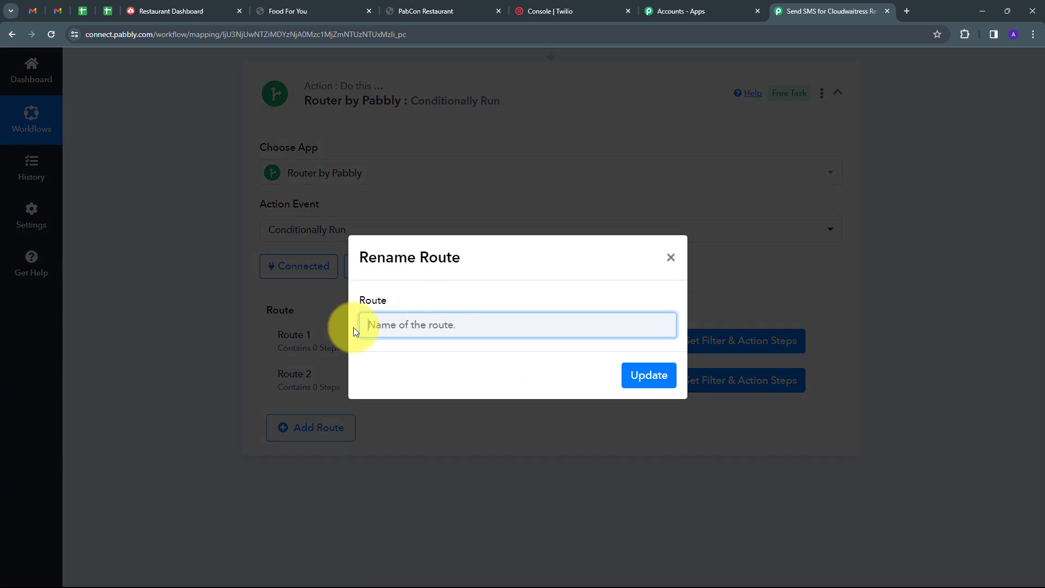
pyautogui.write('Food For You')
pyautogui.click(646, 375)
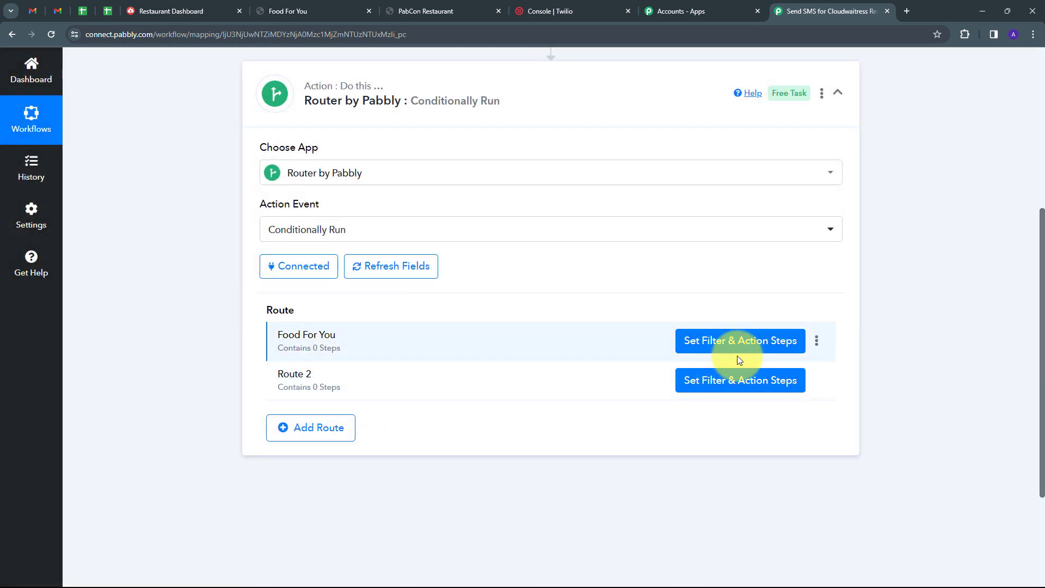
# Step: Set the route filter to CloudWaitress Restaurant Name Equal to 'Food For You'
pyautogui.click(711, 347)
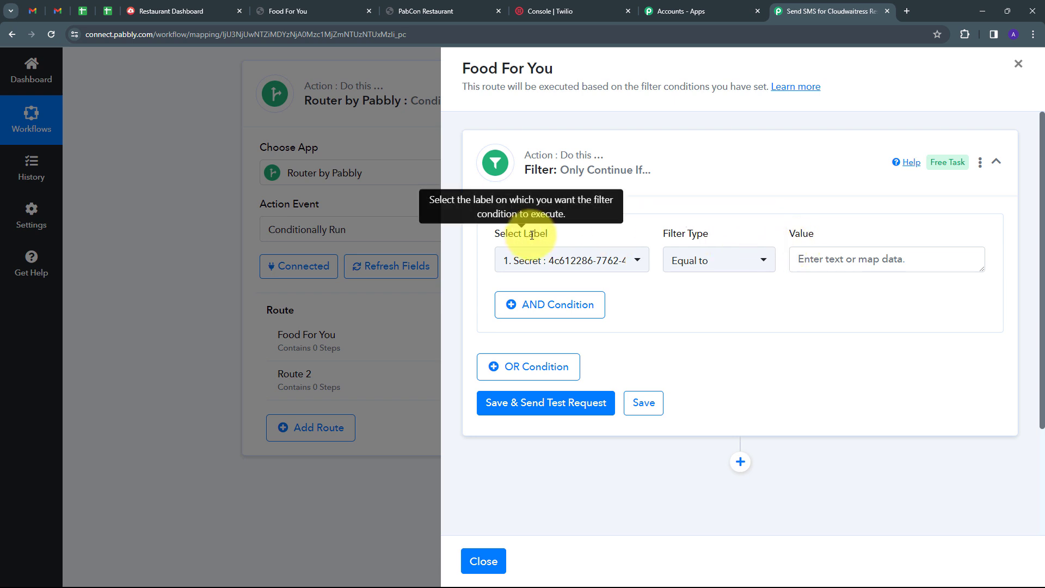
pyautogui.click(635, 262)
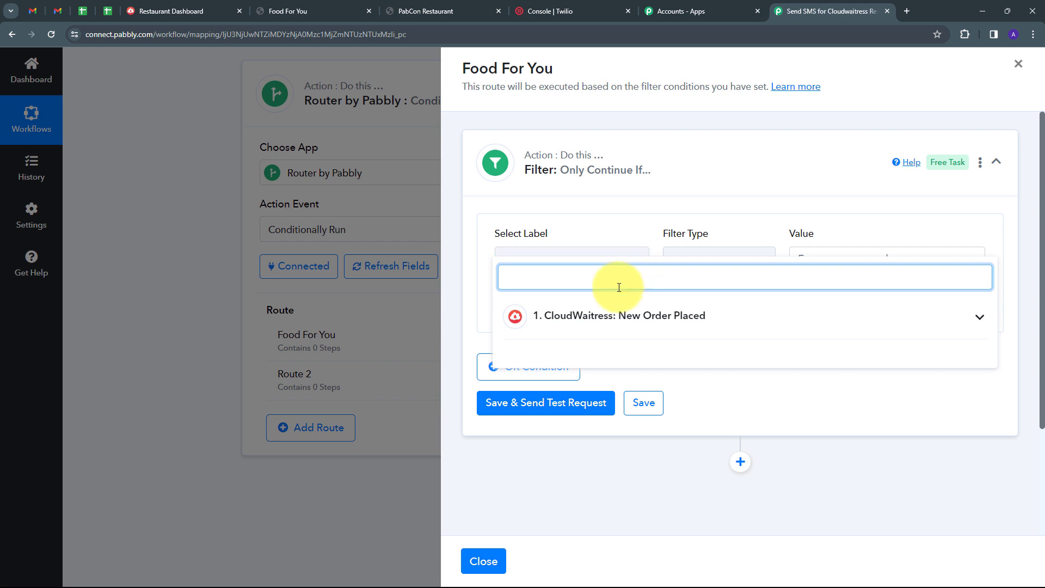
pyautogui.click(724, 319)
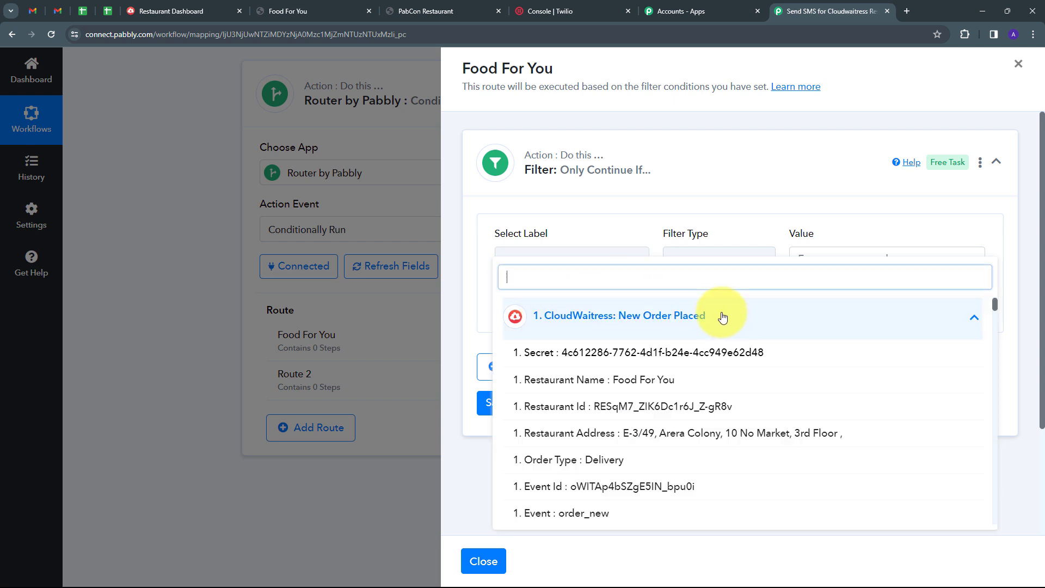
pyautogui.click(614, 379)
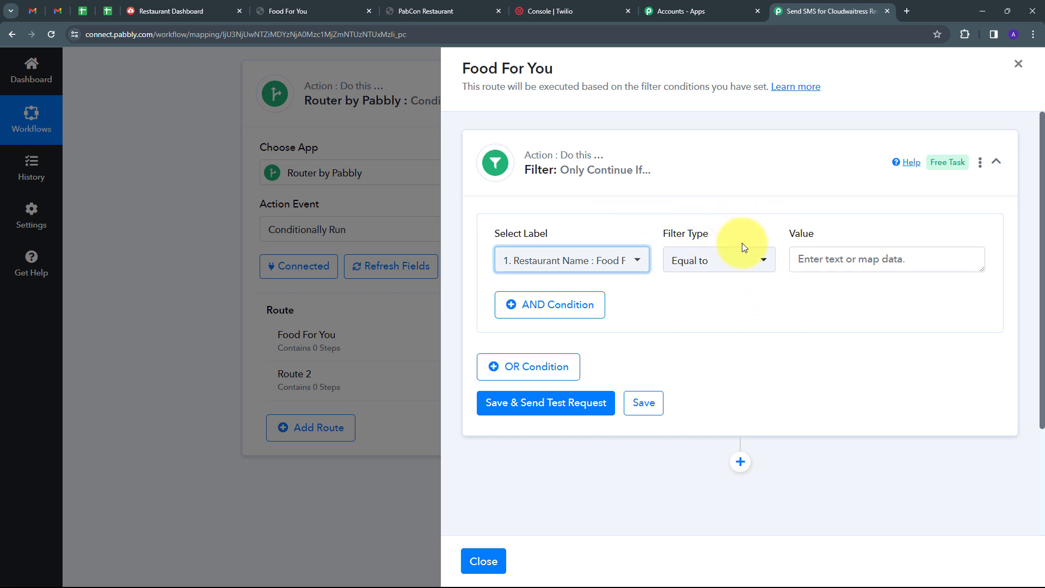
pyautogui.click(685, 261)
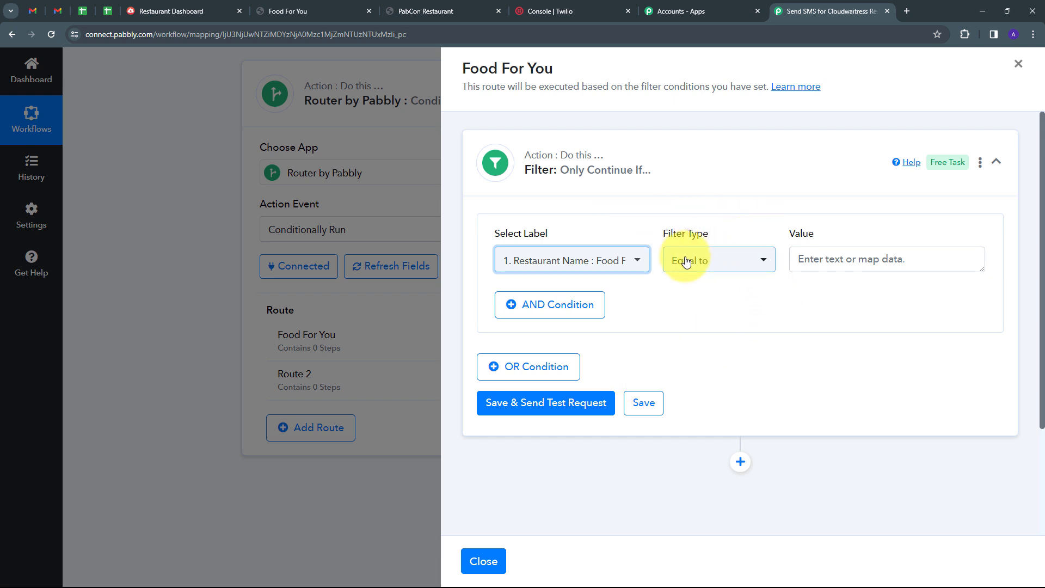
pyautogui.click(854, 259)
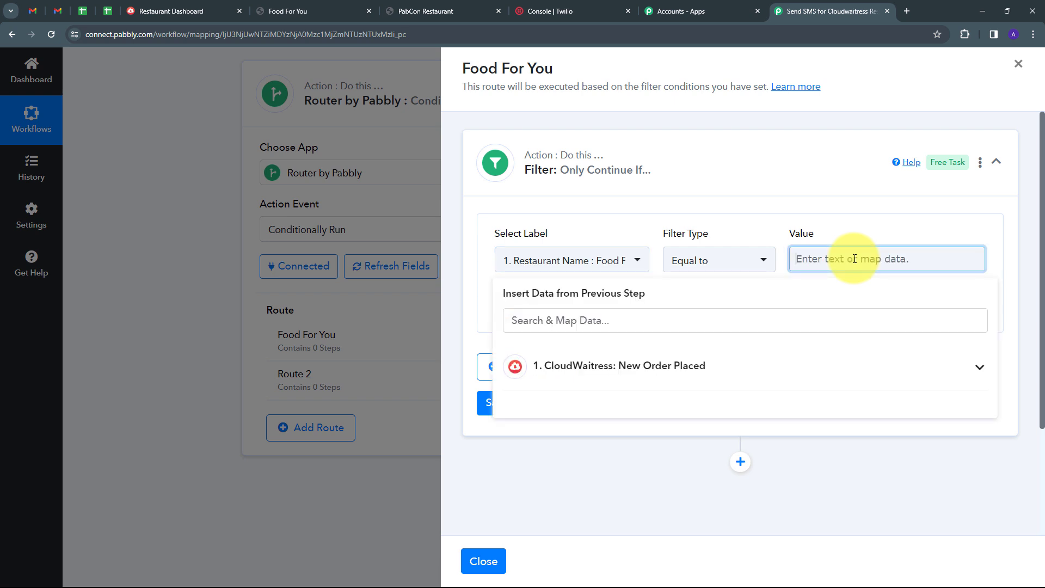
pyautogui.write('Food For You')
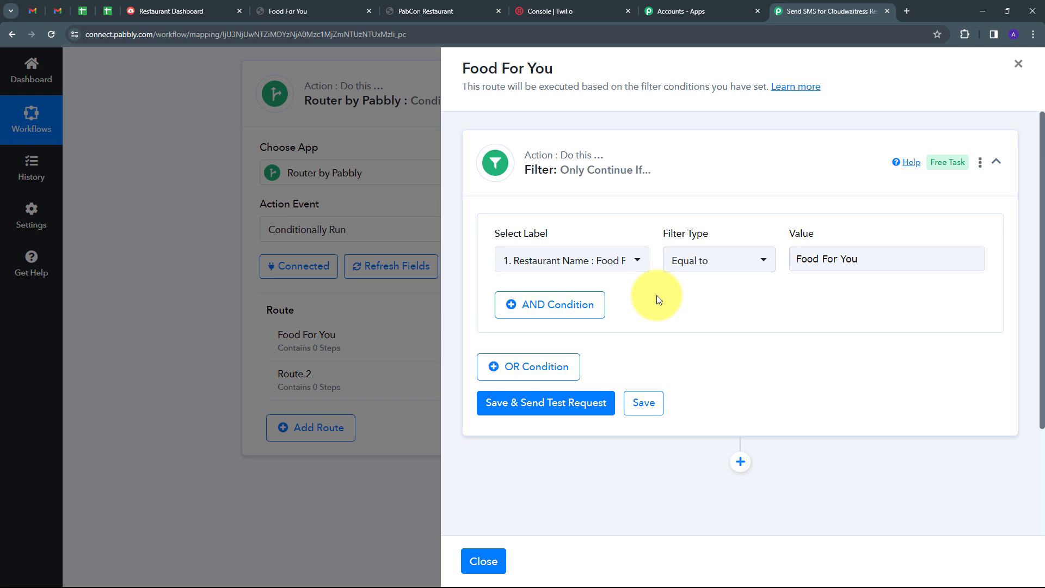
# Step: Save the filter and send a test request, confirming the condition is true
pyautogui.click(553, 408)
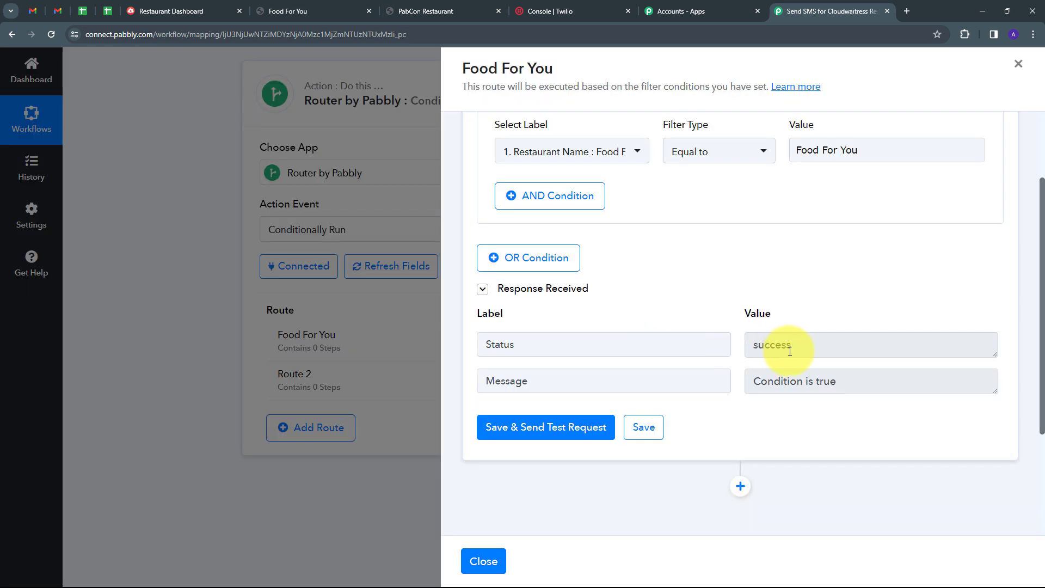
pyautogui.moveTo(812, 346); pyautogui.dragTo(749, 358)
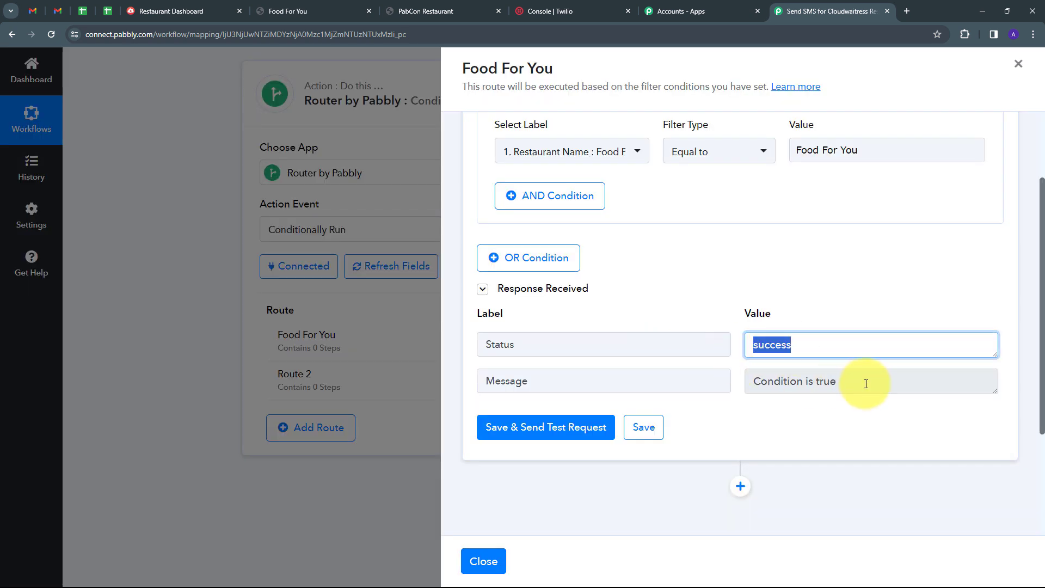
pyautogui.moveTo(867, 385); pyautogui.dragTo(700, 385)
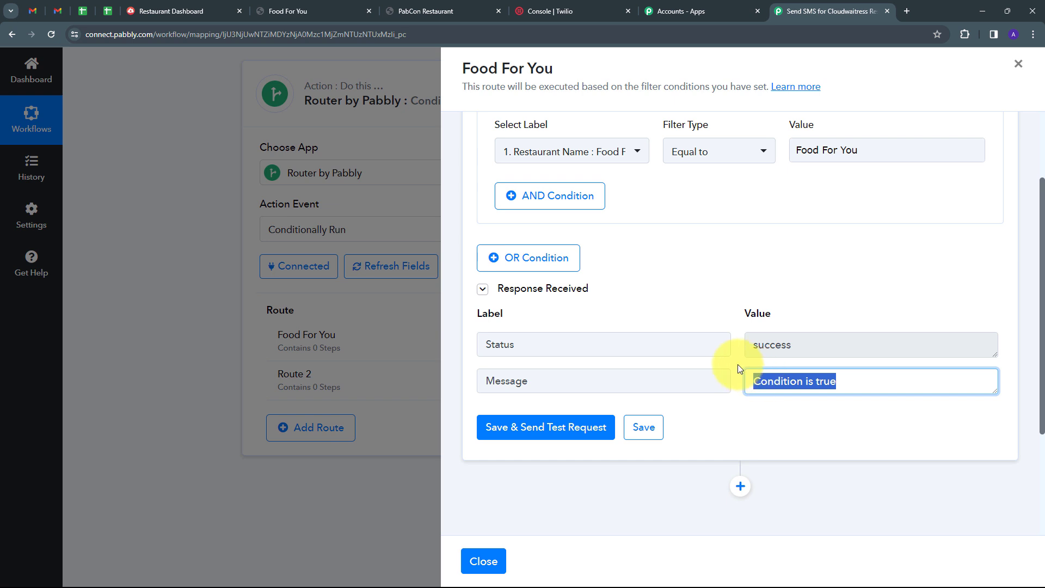
pyautogui.scroll(-2, 734, 363)
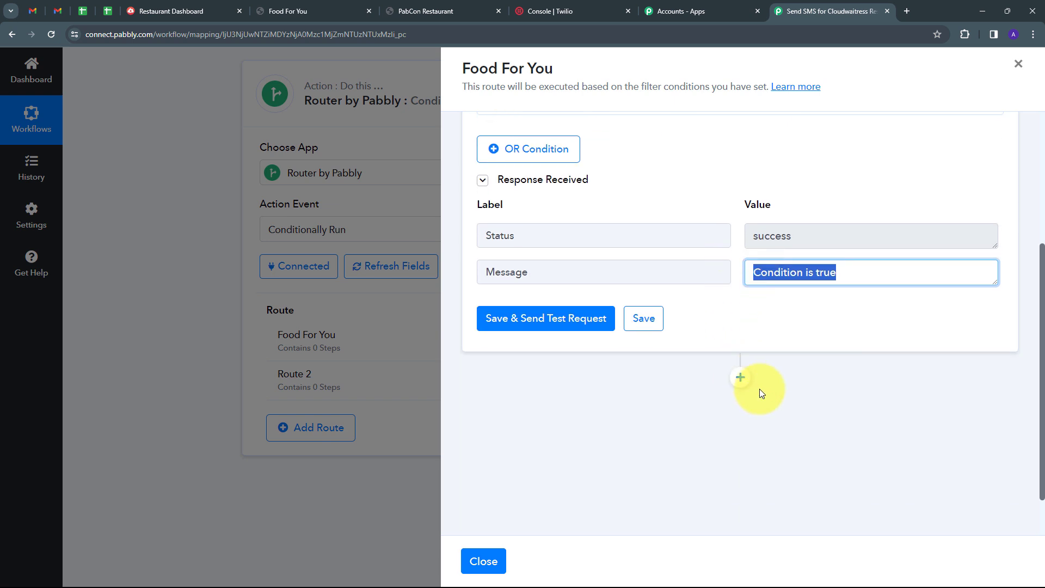
# Step: Add a Twilio step with the Send SMS Message action event after the filter
pyautogui.click(740, 378)
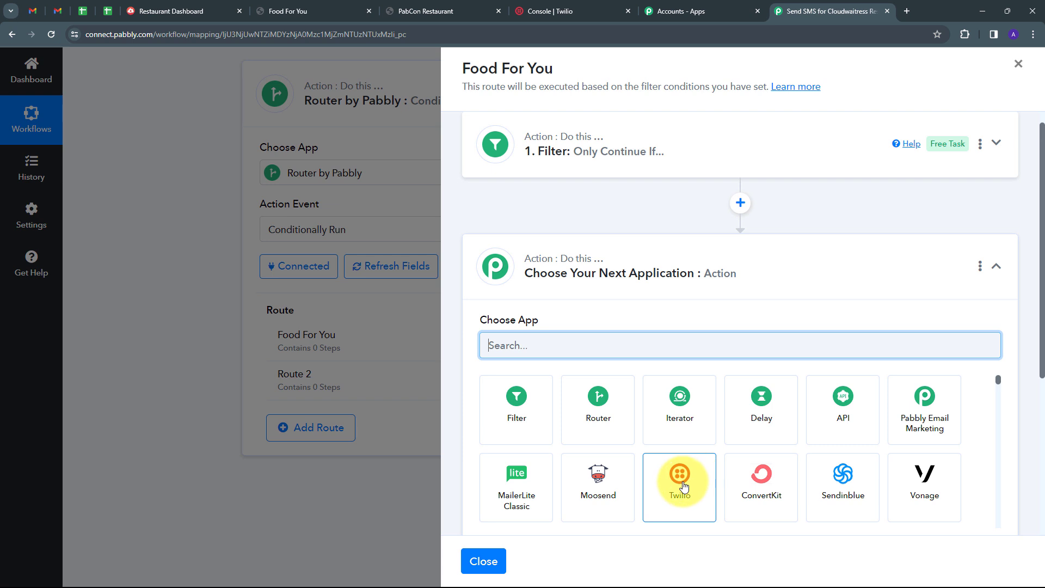
pyautogui.click(680, 481)
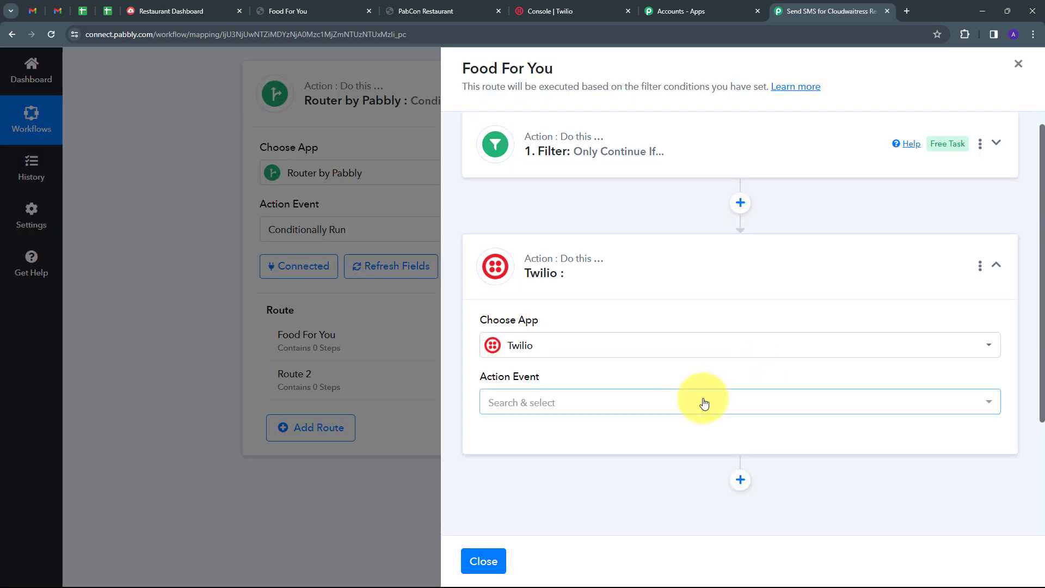
pyautogui.click(704, 402)
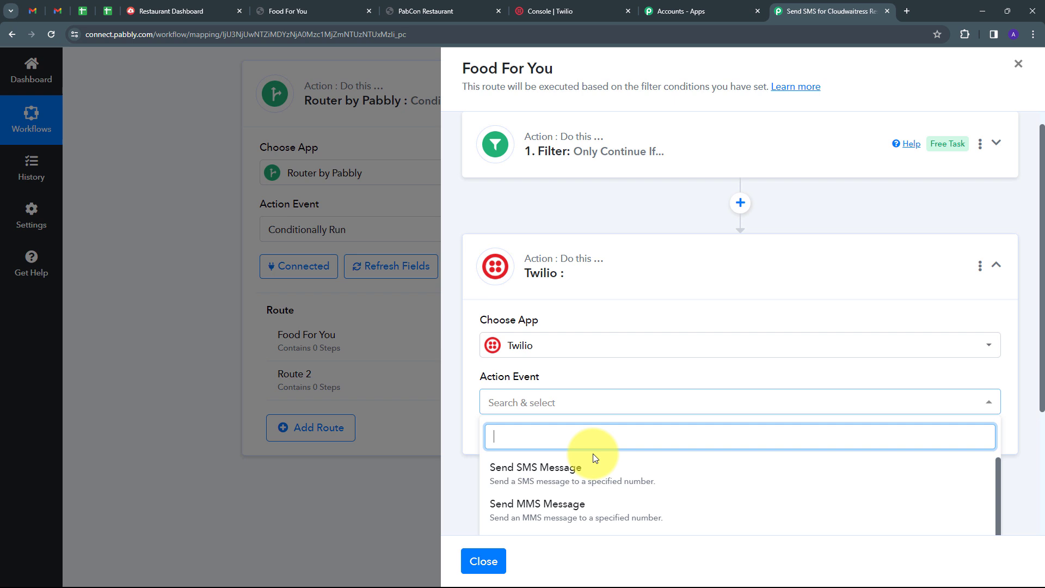
pyautogui.click(581, 480)
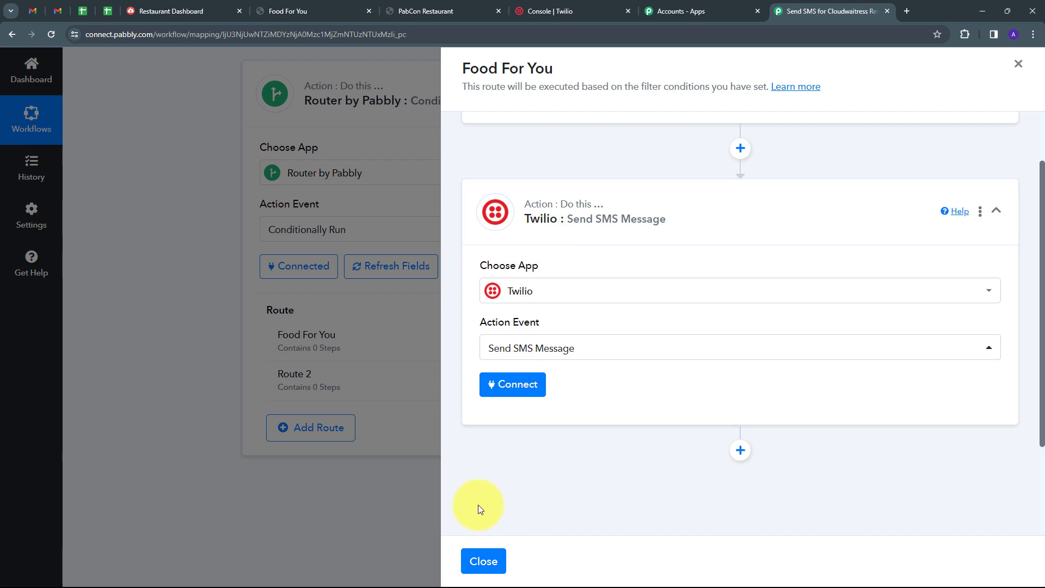
# Step: Start a new Twilio connection and copy the Account SID from the Twilio console
pyautogui.click(527, 393)
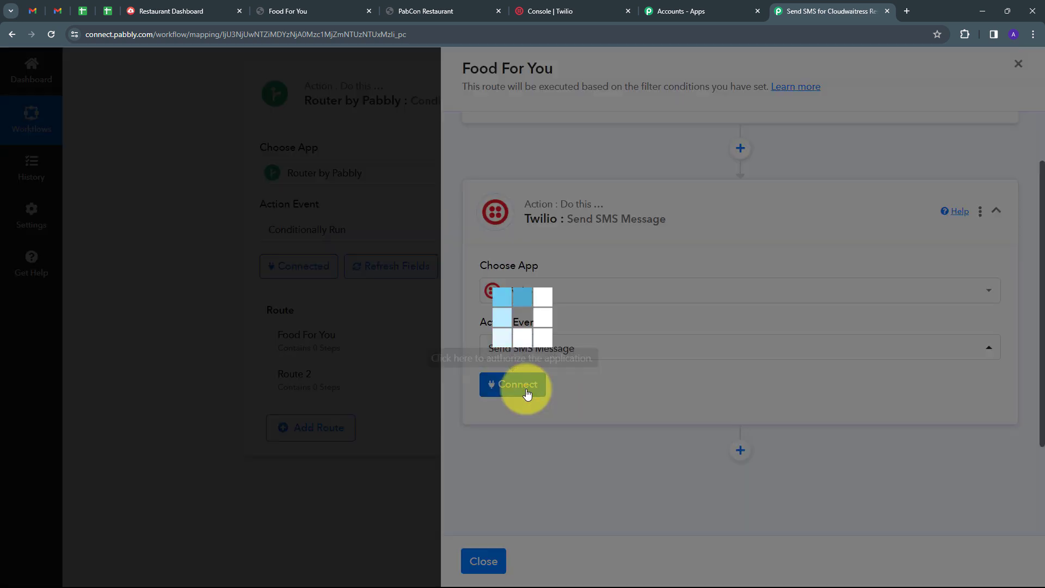
pyautogui.click(533, 186)
pyautogui.scroll(-1, 587, 233)
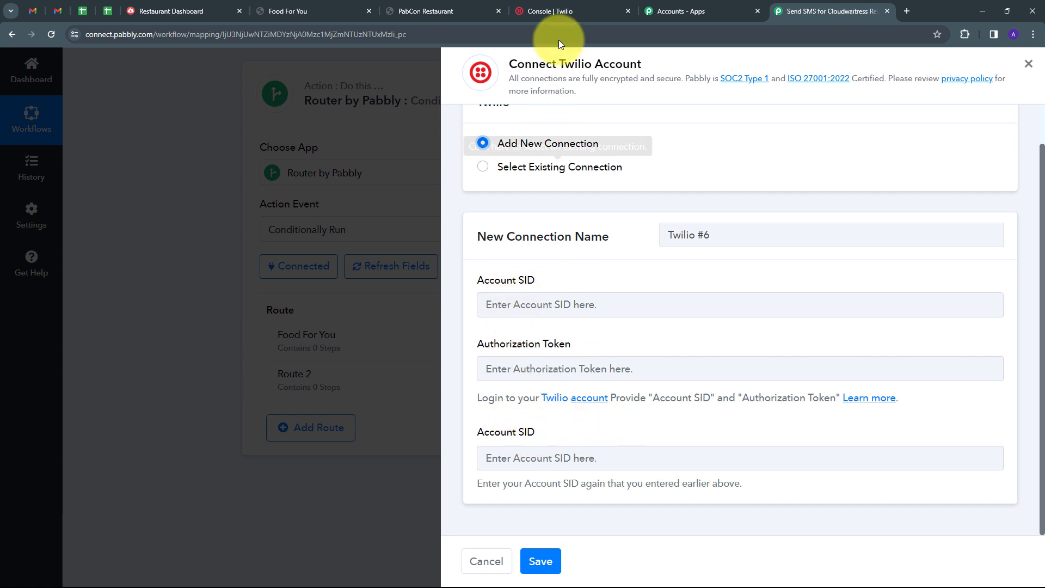
pyautogui.click(551, 11)
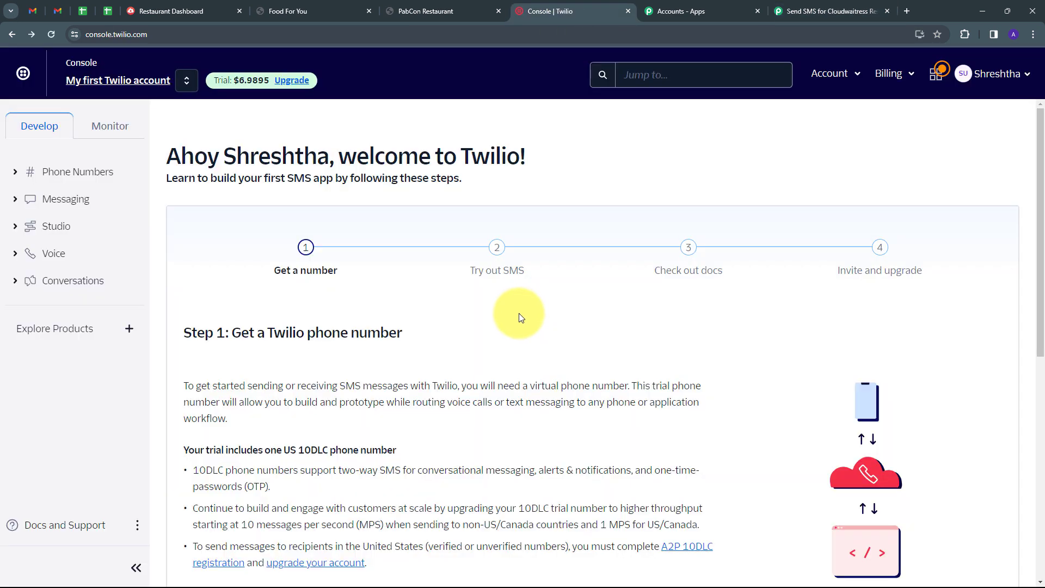
pyautogui.scroll(-8, 515, 310)
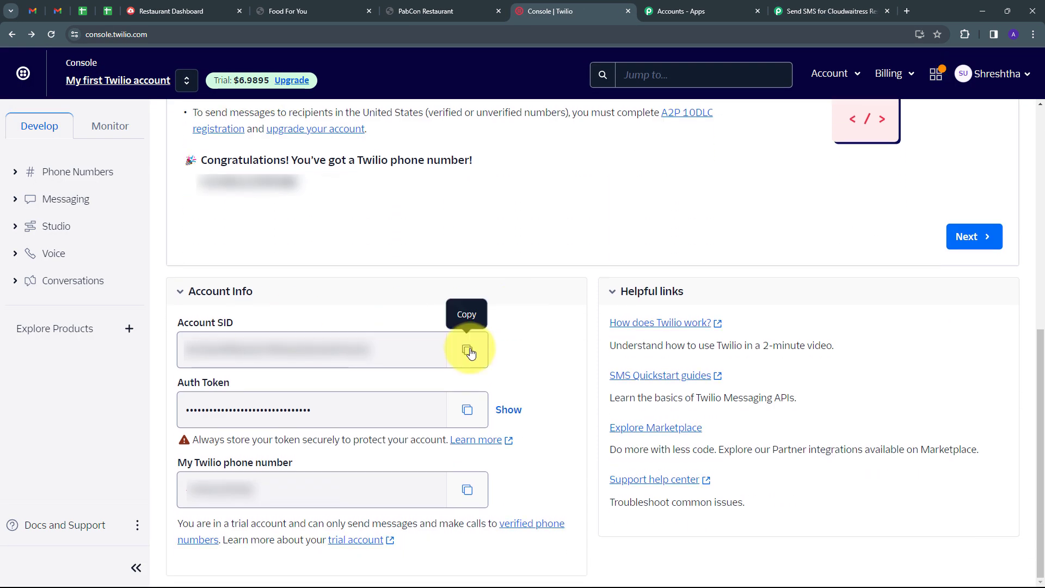
pyautogui.click(468, 350)
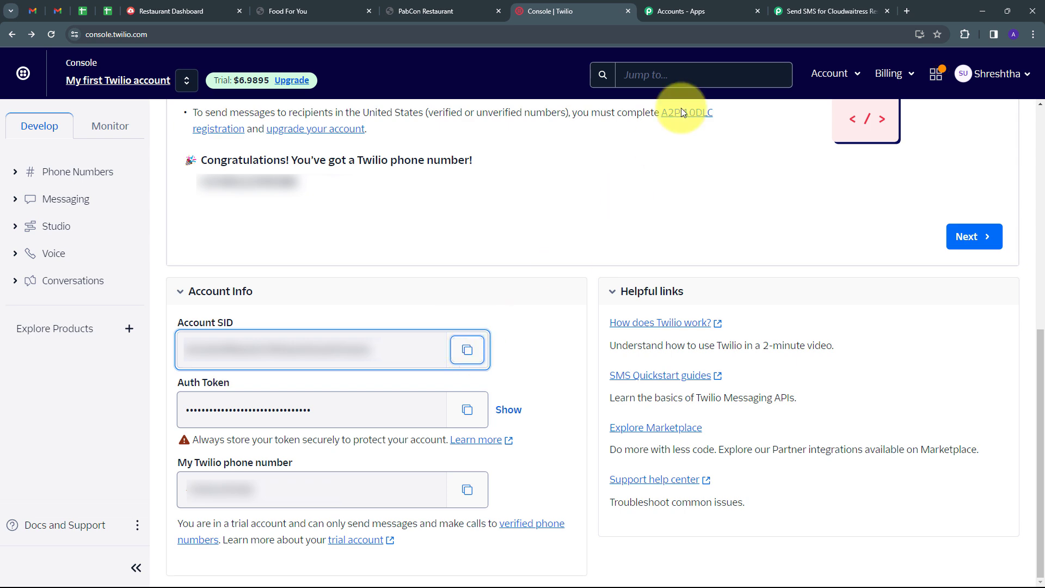
pyautogui.click(826, 6)
pyautogui.click(554, 303)
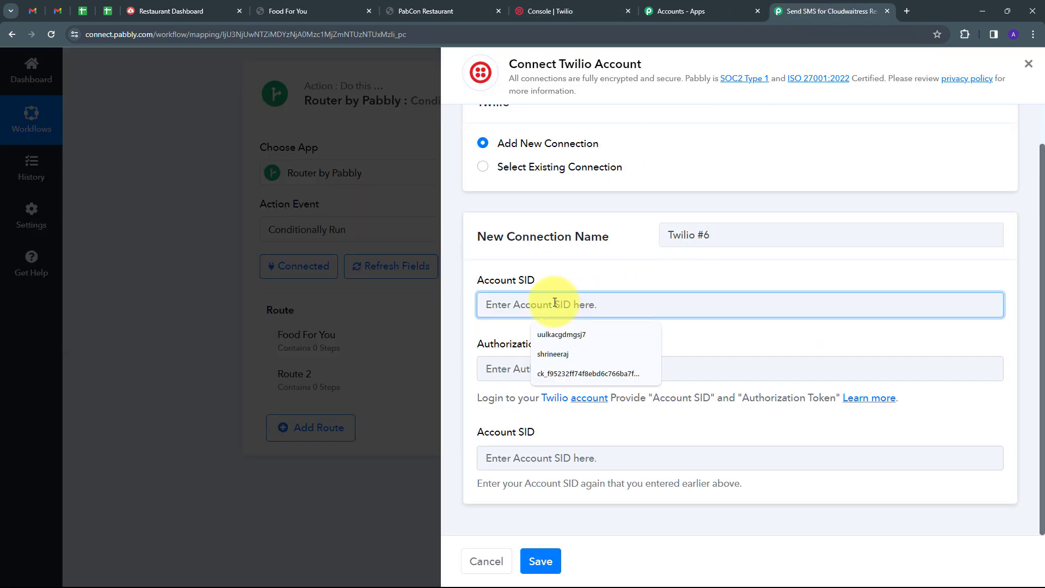
# Step: Paste the Twilio Account SID into both Account SID fields
pyautogui.hotkey('ctrl', 'v')
pyautogui.click(547, 457)
pyautogui.hotkey('ctrl', 'v')
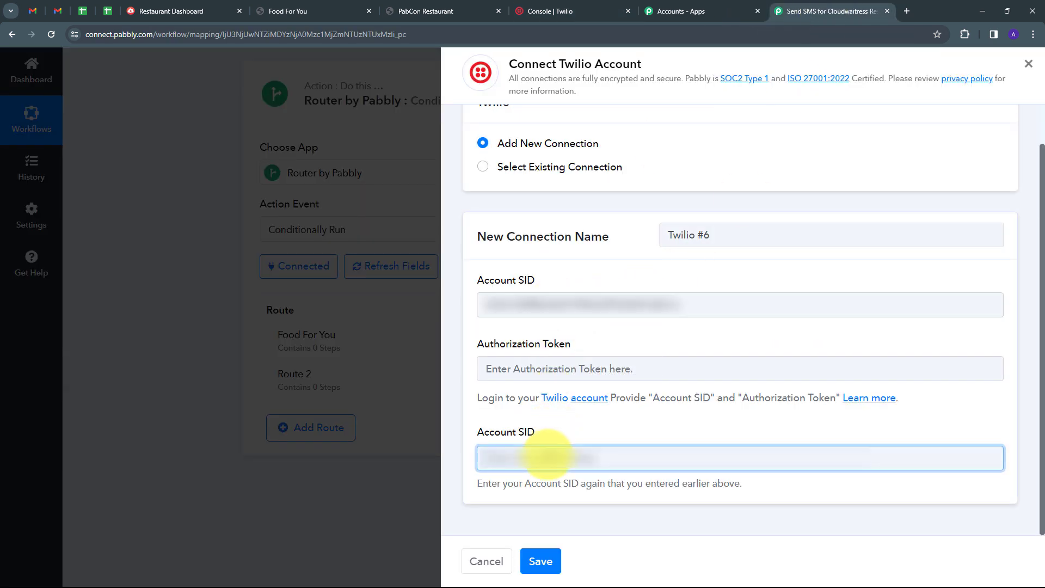
pyautogui.click(545, 427)
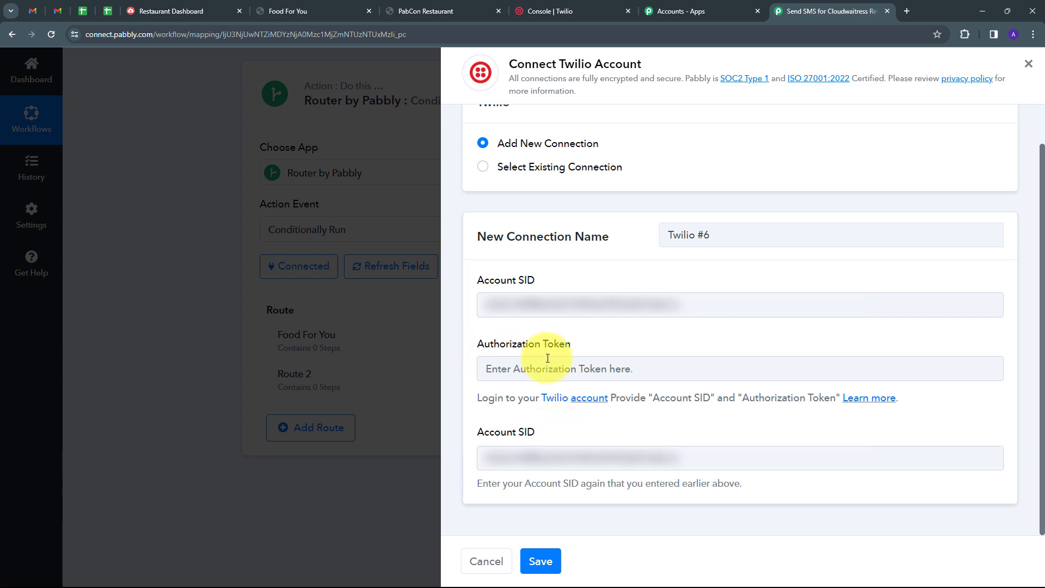
# Step: Paste the Twilio Auth Token into Authorization Token and save the connection
pyautogui.click(570, 6)
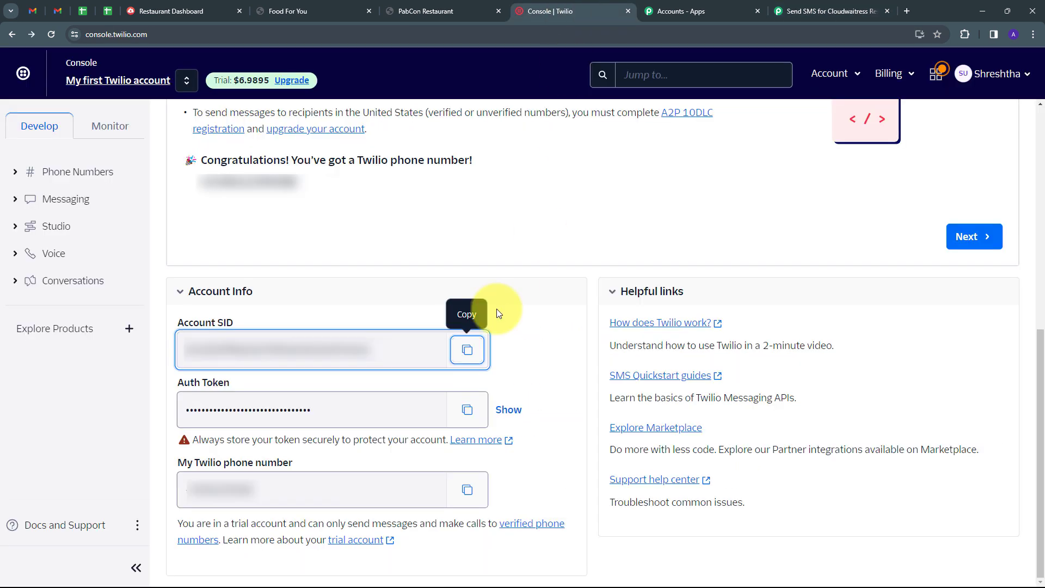
pyautogui.click(468, 409)
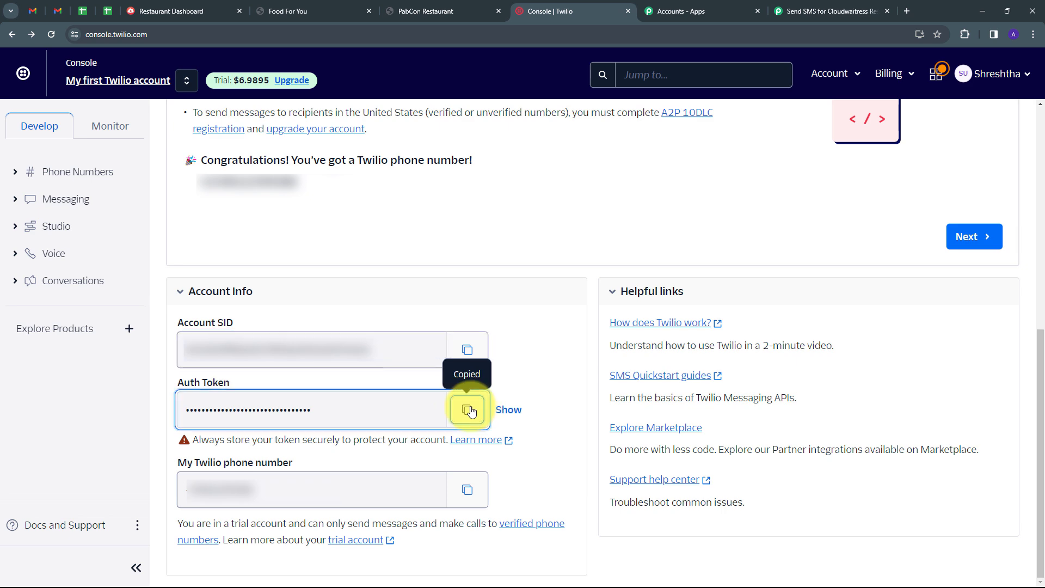
pyautogui.click(821, 10)
pyautogui.click(565, 368)
pyautogui.hotkey('ctrl', 'v')
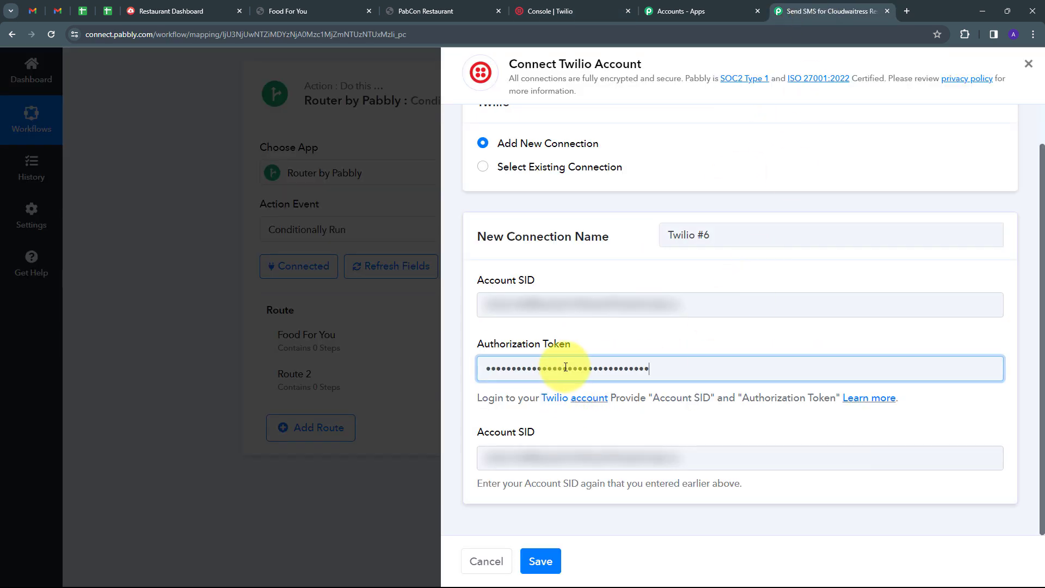
pyautogui.click(612, 339)
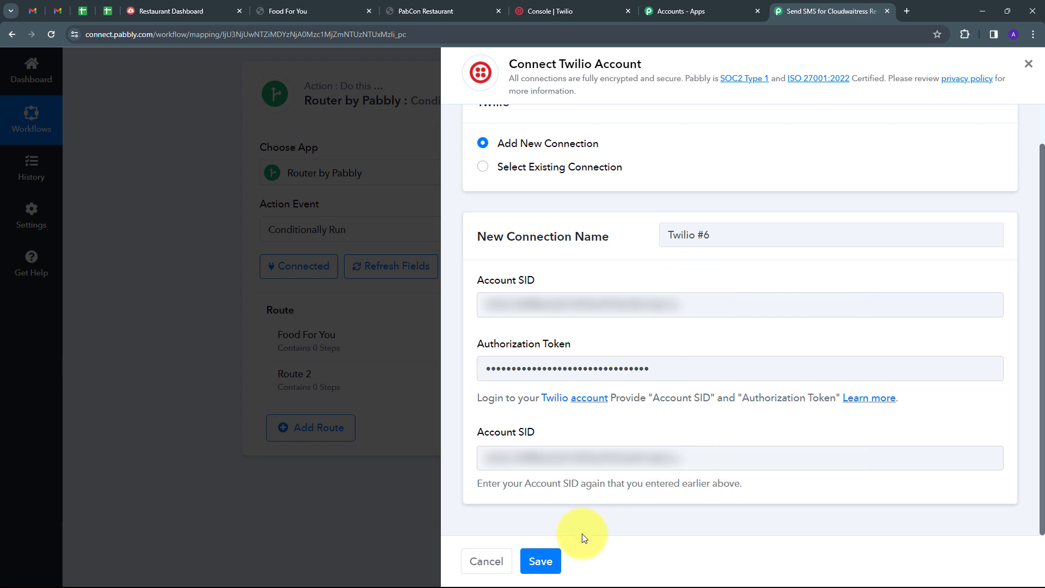
pyautogui.click(545, 561)
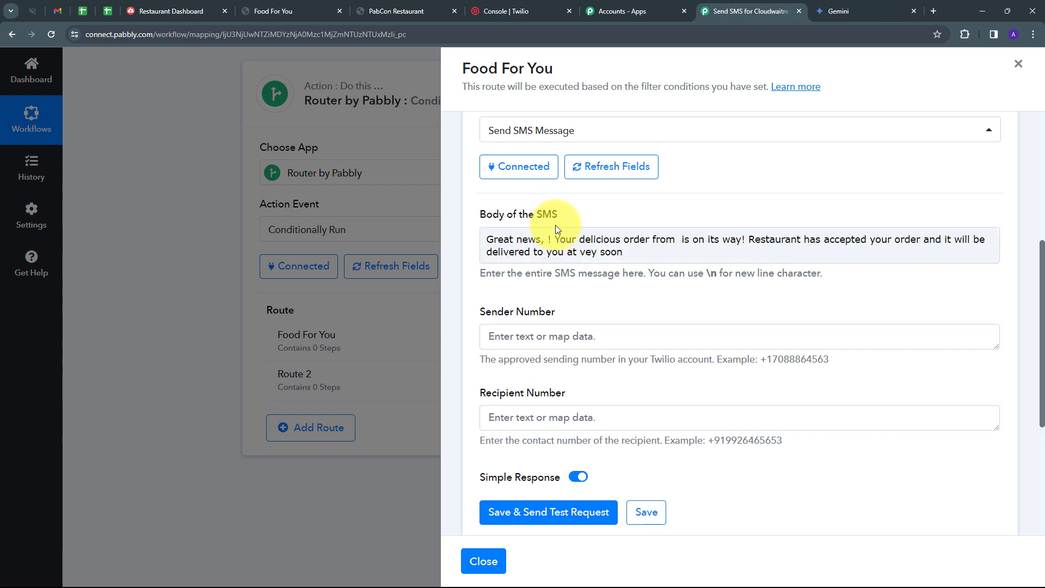
# Step: Add '!' after 'Great news,' and correct 'vey' to 'very' in the SMS body
pyautogui.click(509, 239)
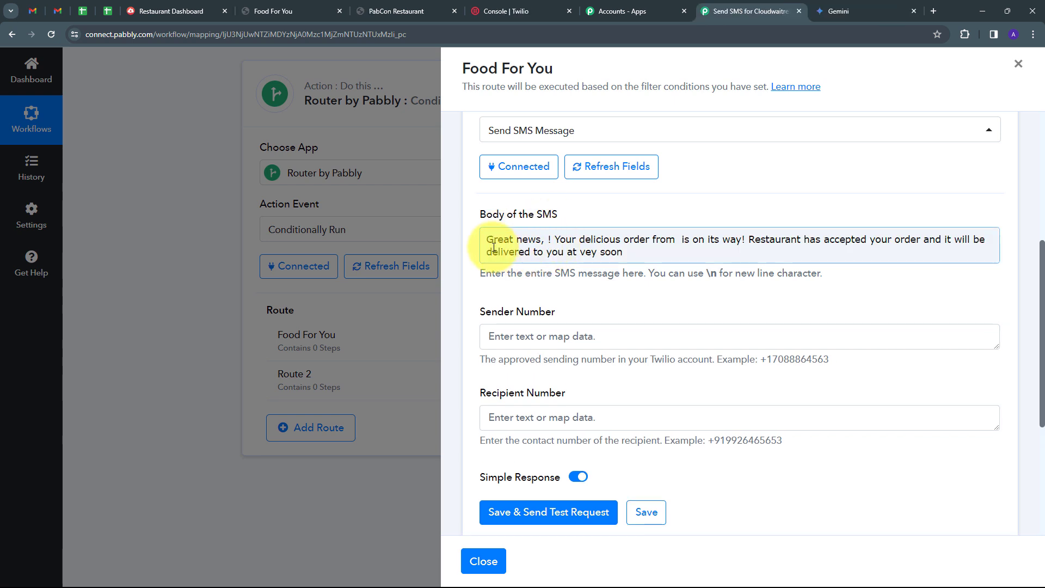
pyautogui.click(546, 240)
pyautogui.write('!')
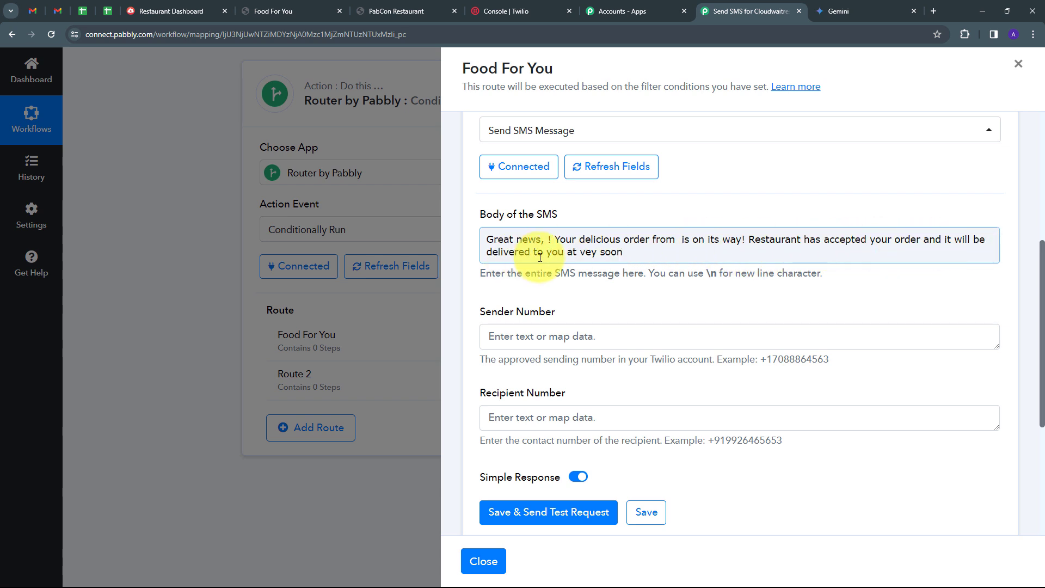
pyautogui.click(589, 252)
pyautogui.write('r')
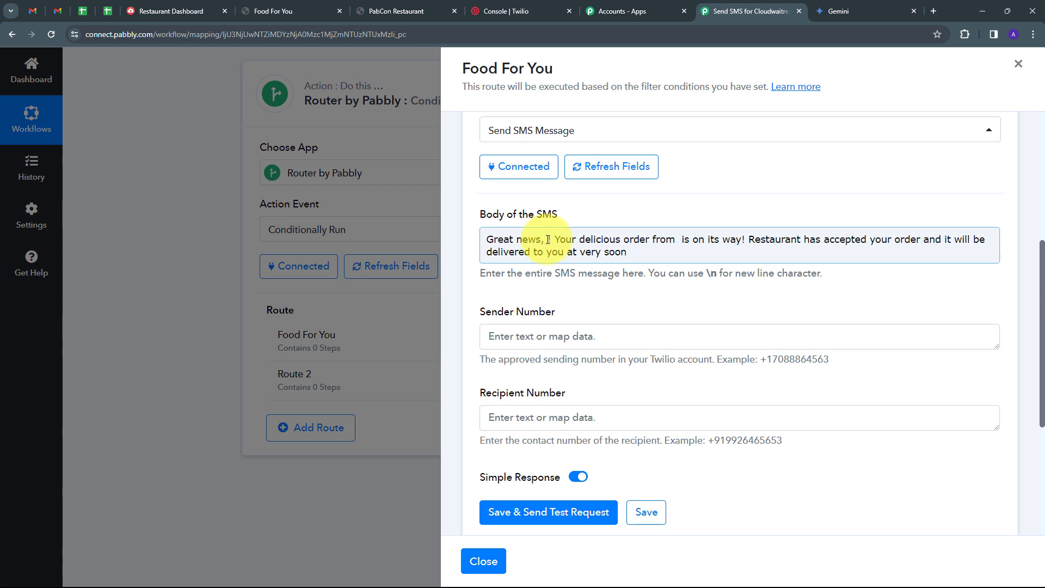
# Step: Map Customer Name and Restaurant Name (after 'from') into the SMS body
pyautogui.click(548, 239)
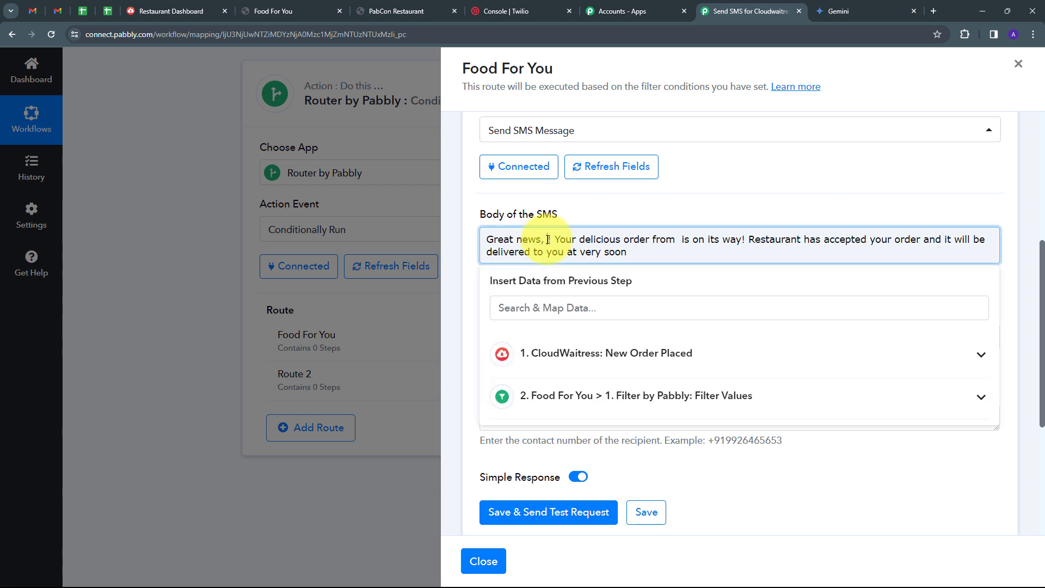
pyautogui.click(608, 353)
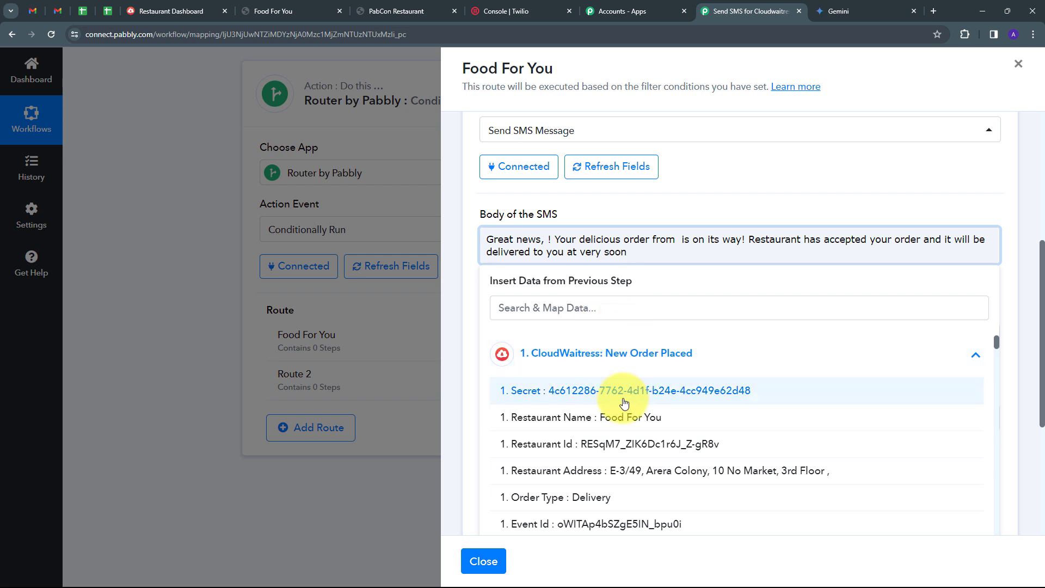
pyautogui.scroll(-1, 632, 401)
pyautogui.scroll(-10, 634, 402)
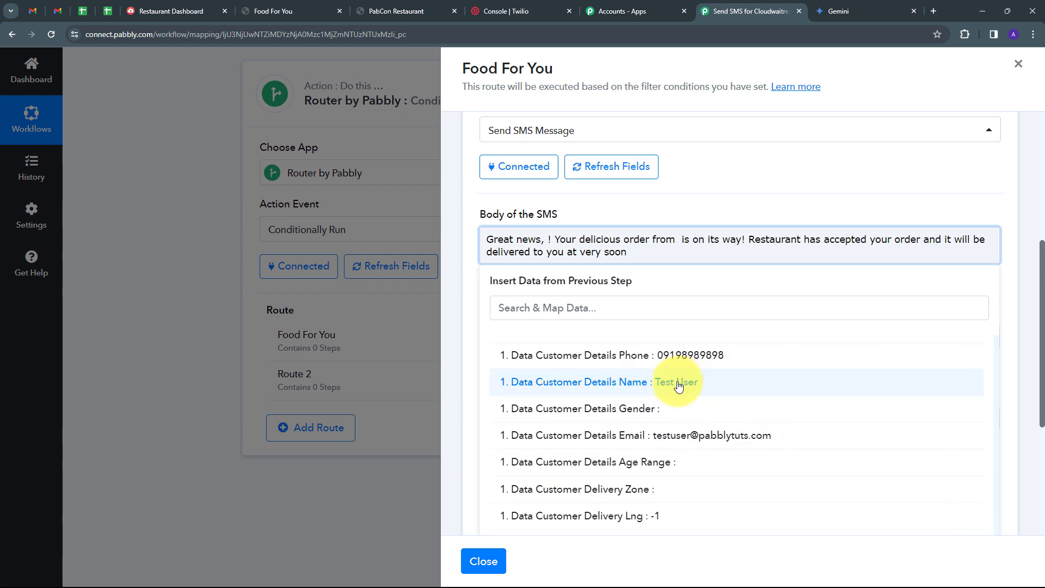
pyautogui.click(678, 384)
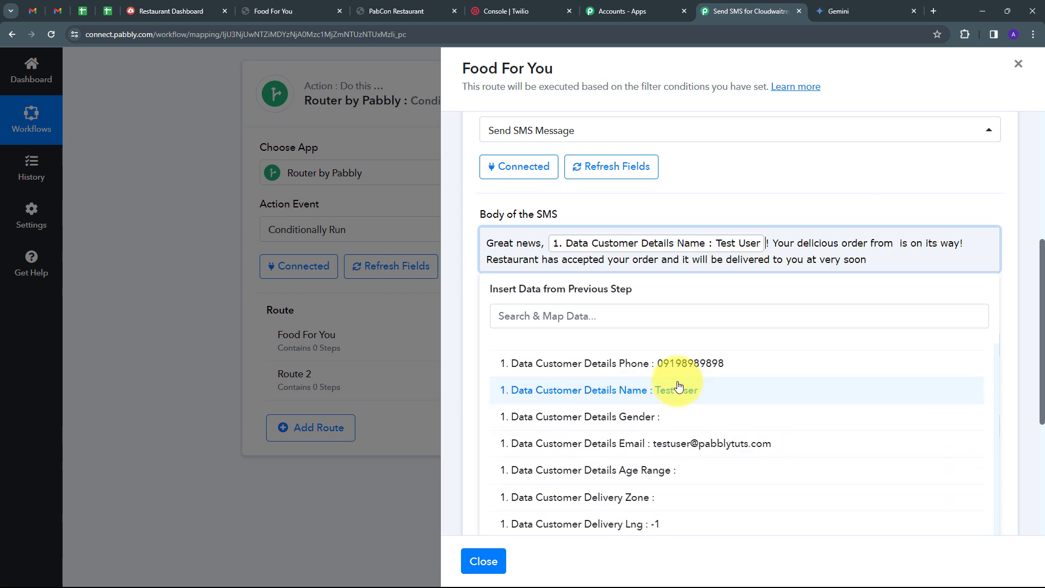
pyautogui.click(895, 244)
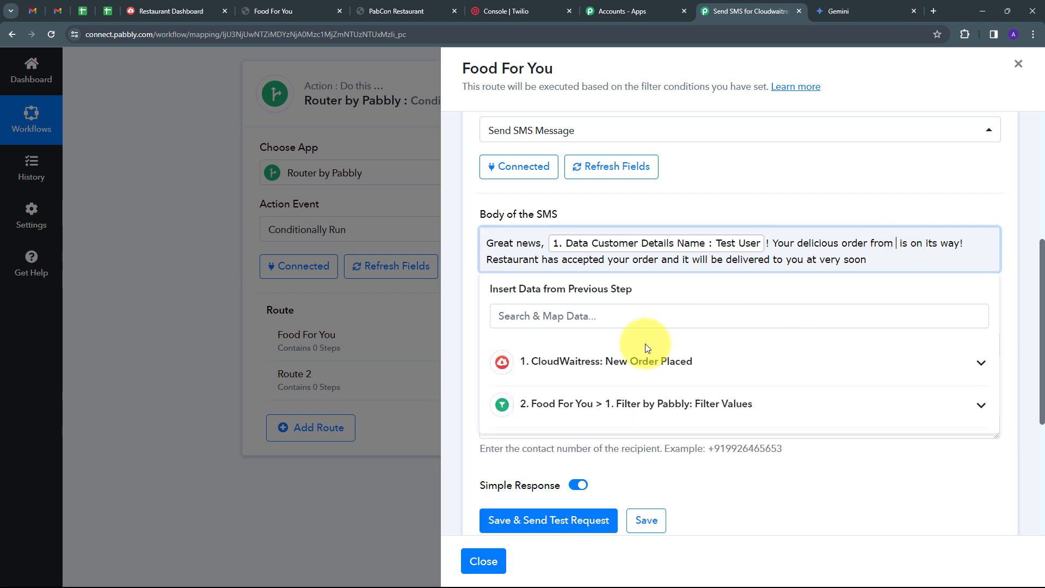
pyautogui.click(575, 362)
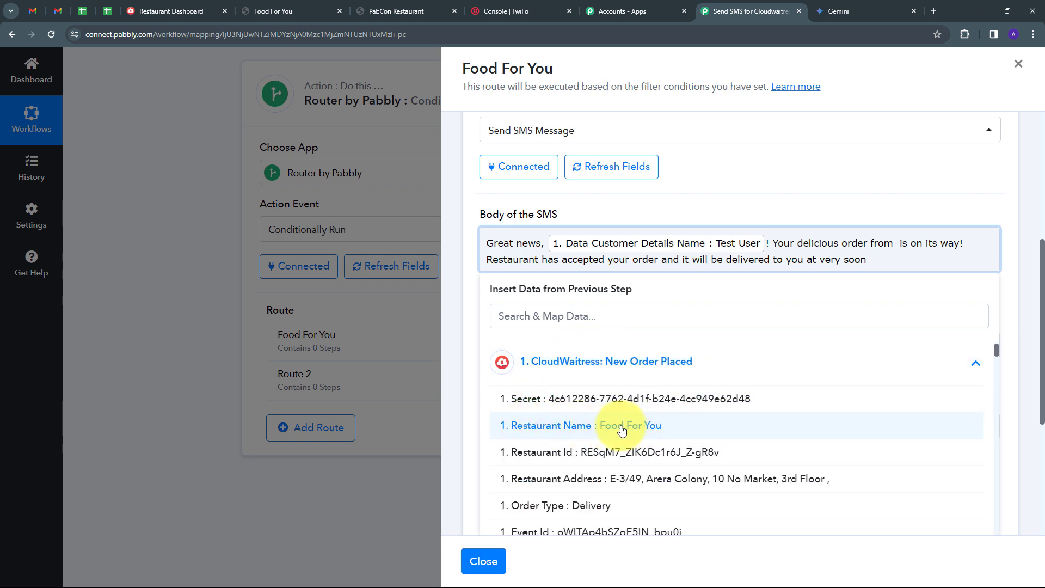
pyautogui.click(627, 426)
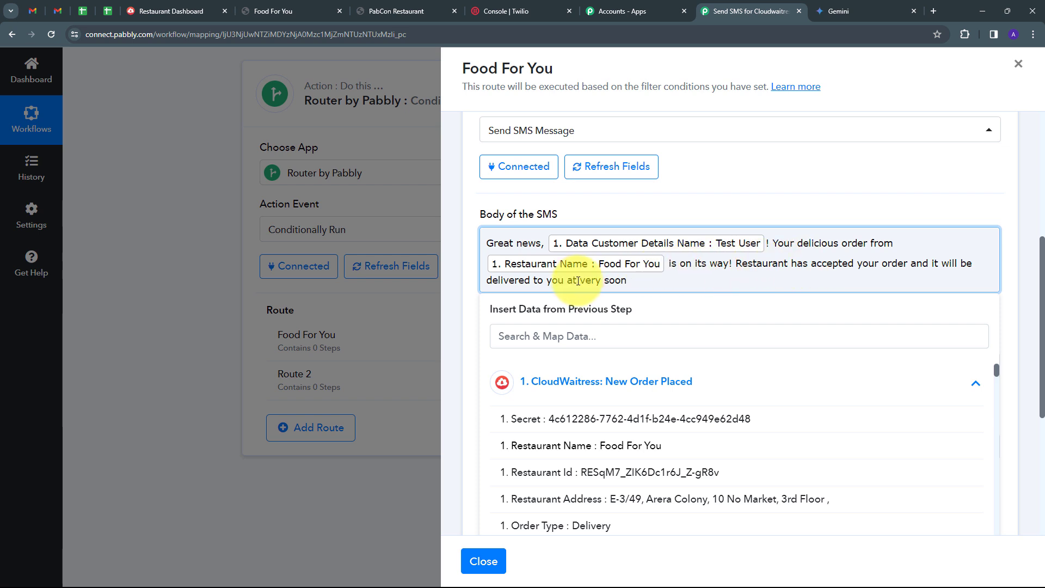
# Step: Insert the order's delivery destination field between 'at' and 'very'
pyautogui.click(578, 280)
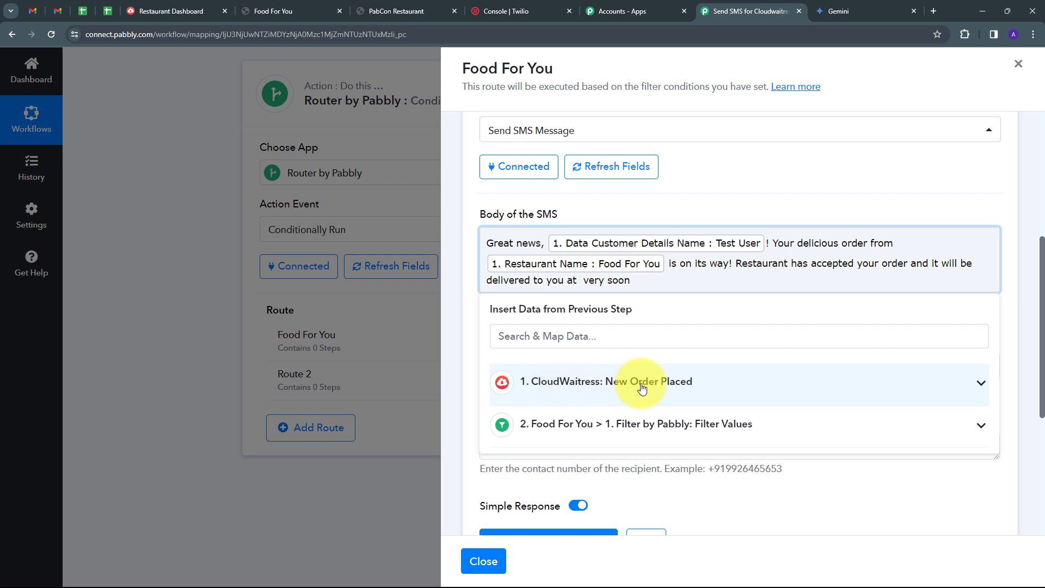
pyautogui.click(676, 388)
pyautogui.scroll(-1, 631, 394)
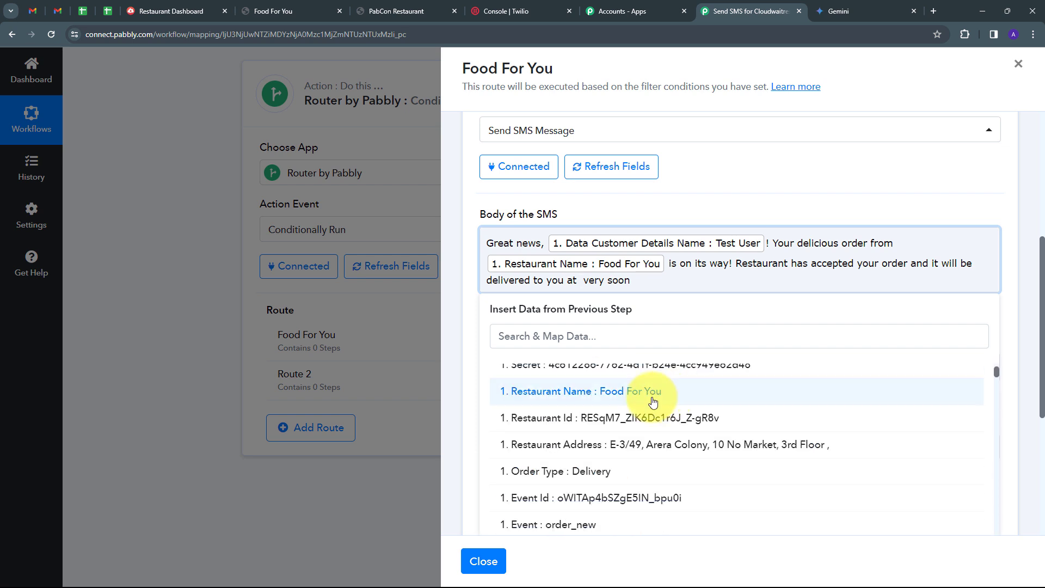
pyautogui.click(608, 341)
pyautogui.write('dest')
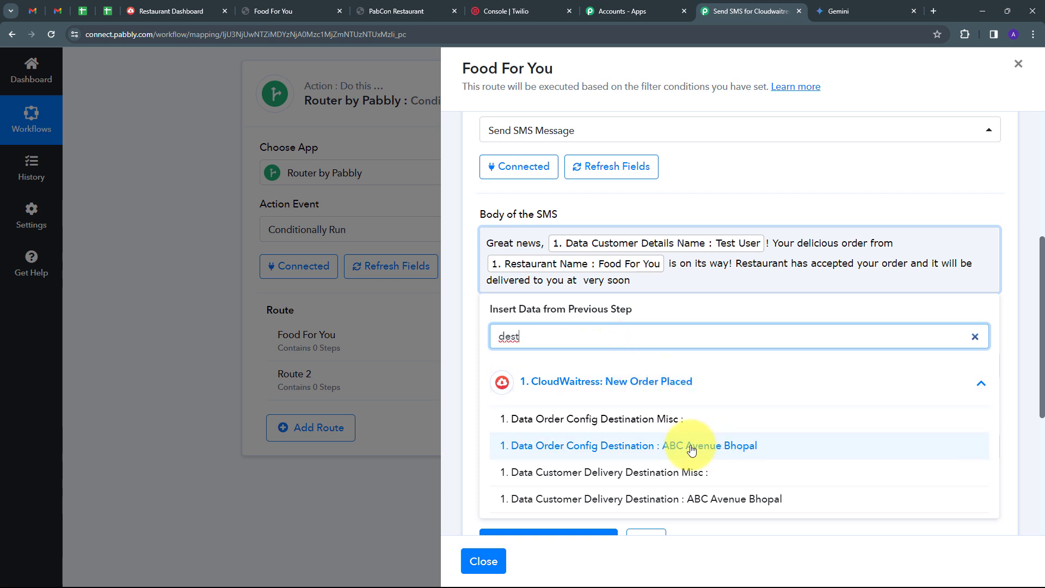
pyautogui.click(691, 447)
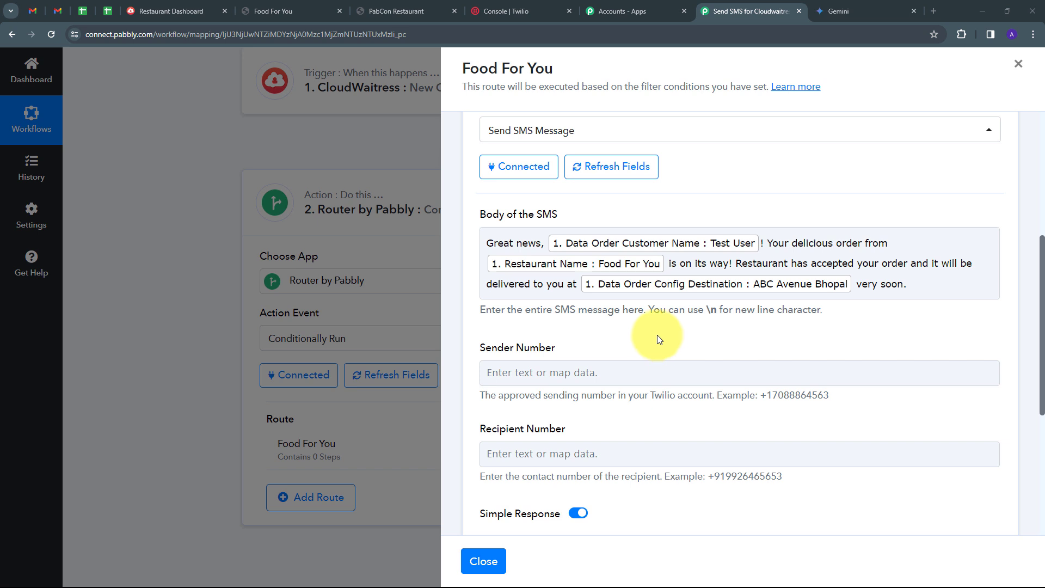
# Step: Copy the Twilio phone number from the console into Sender Number
pyautogui.scroll(-2, 651, 333)
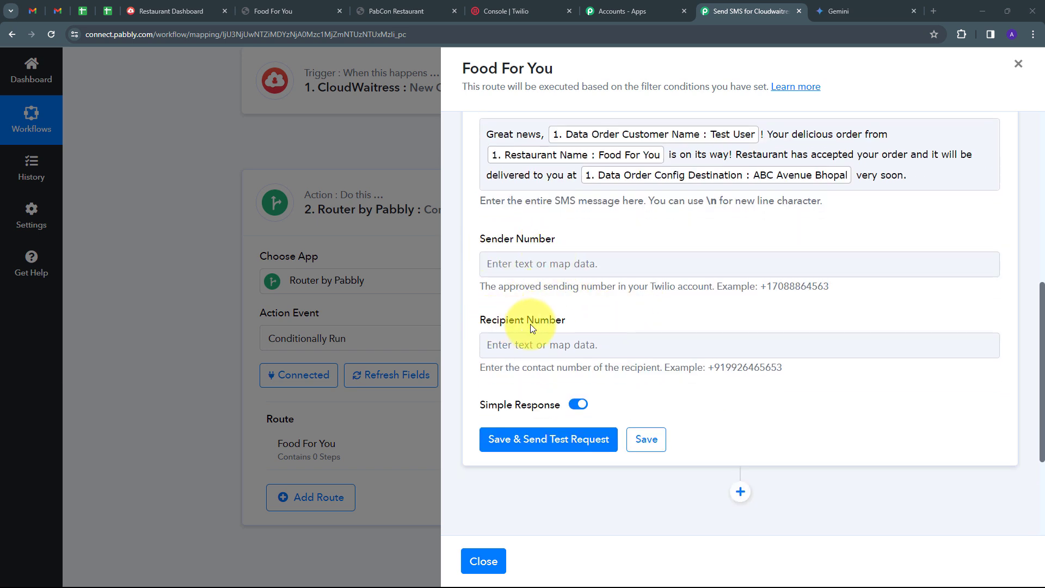
pyautogui.click(508, 254)
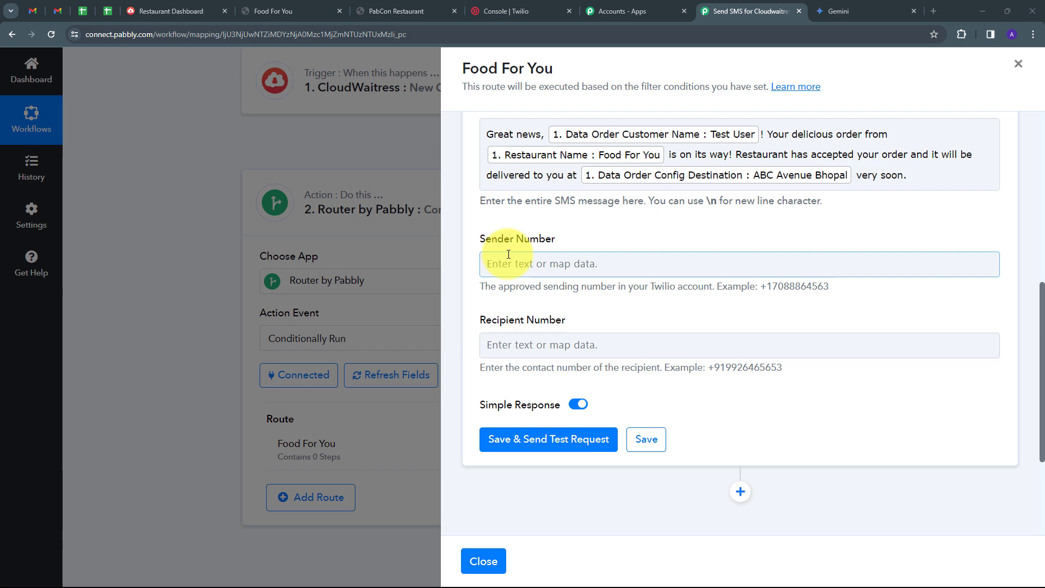
pyautogui.click(506, 11)
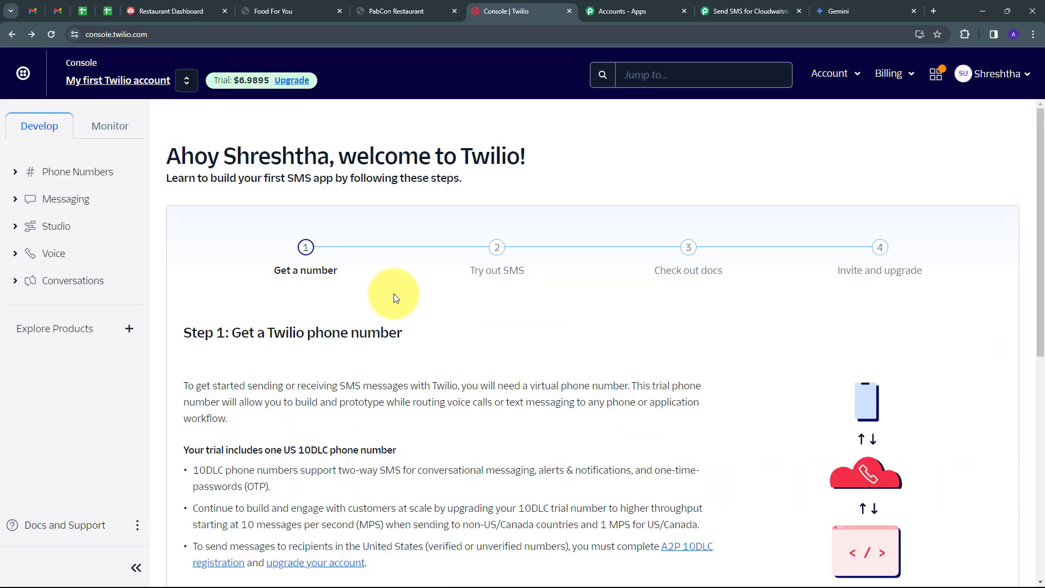
pyautogui.scroll(-5, 392, 291)
pyautogui.scroll(-1, 388, 290)
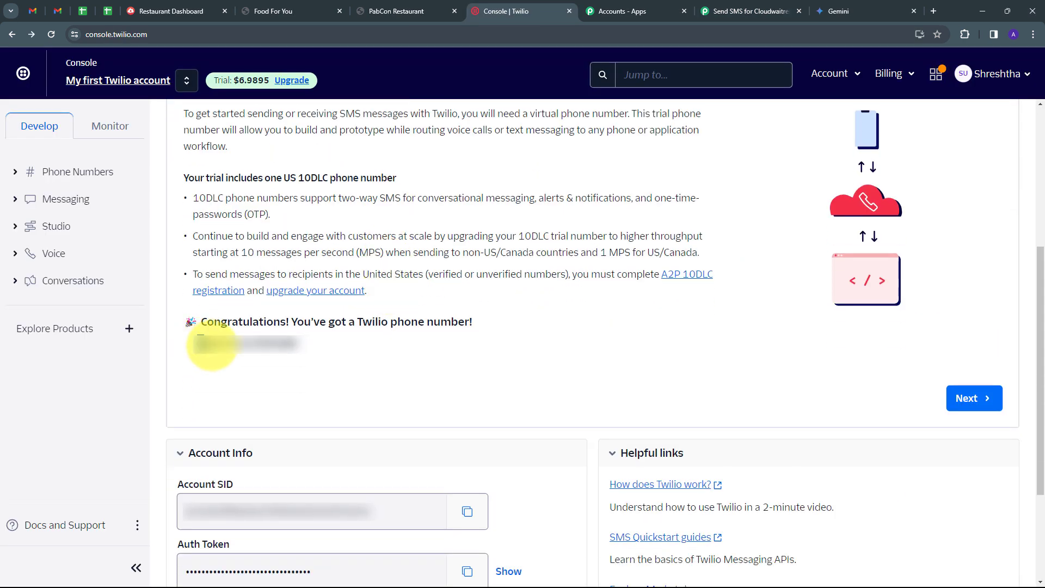
pyautogui.moveTo(205, 345); pyautogui.dragTo(305, 361)
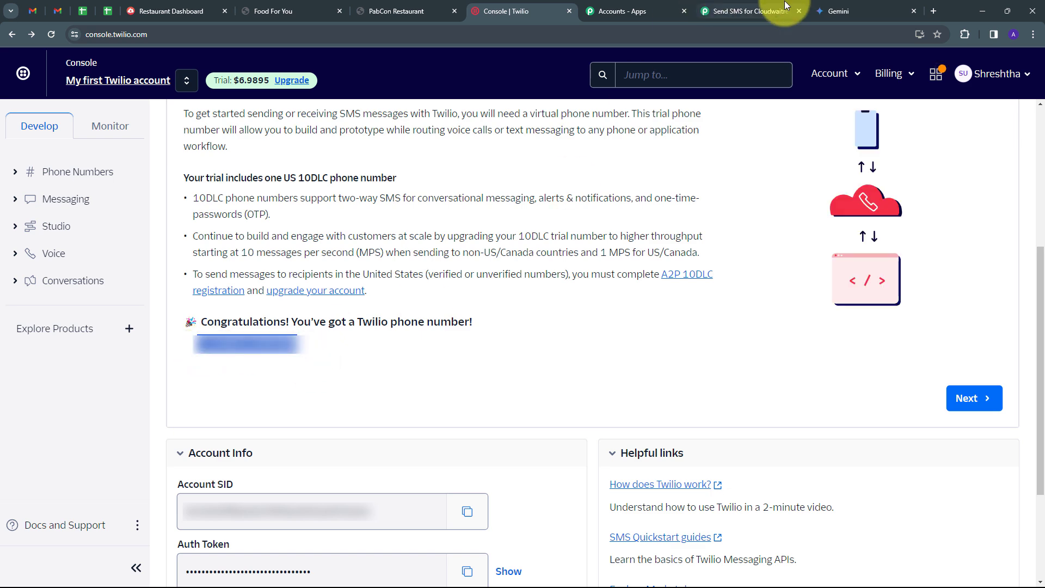
pyautogui.click(731, 10)
pyautogui.click(560, 266)
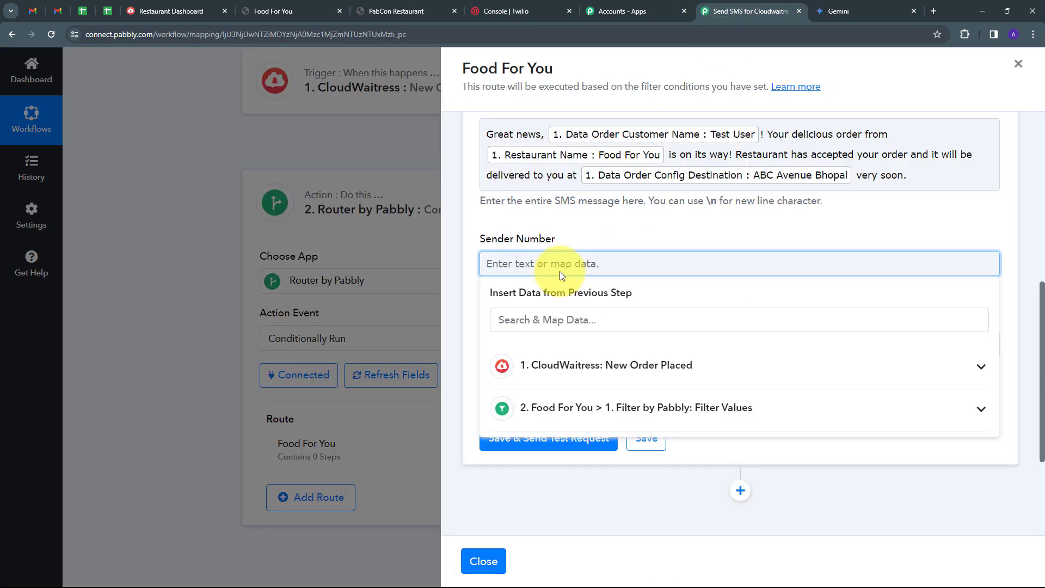
pyautogui.hotkey('ctrl', 'v')
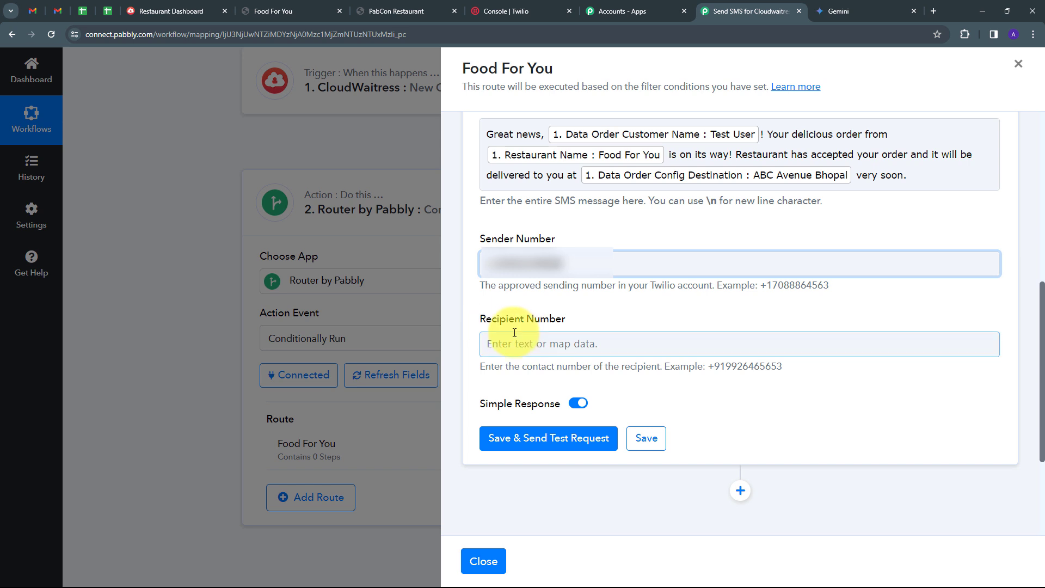
# Step: Fill Recipient Number, mapping the phone field from the CloudWaitress order data
pyautogui.click(514, 333)
pyautogui.hotkey('ctrl', 'v')
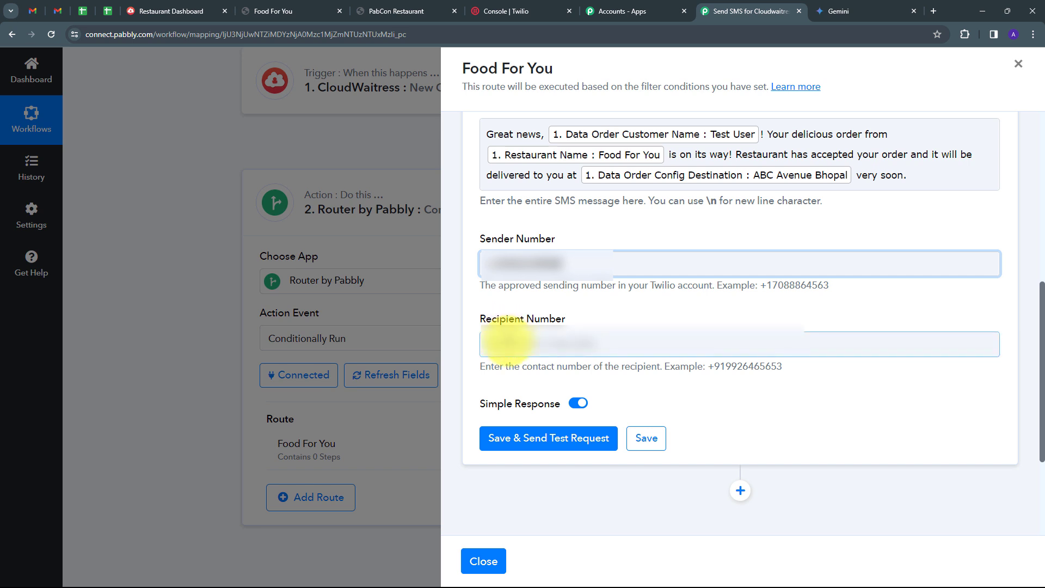
pyautogui.click(509, 341)
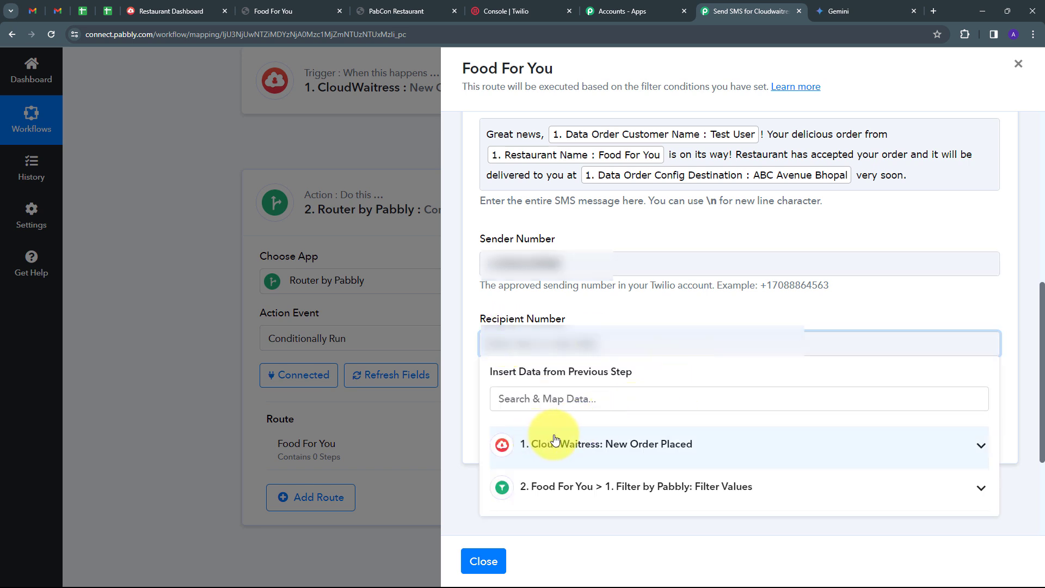
pyautogui.click(598, 443)
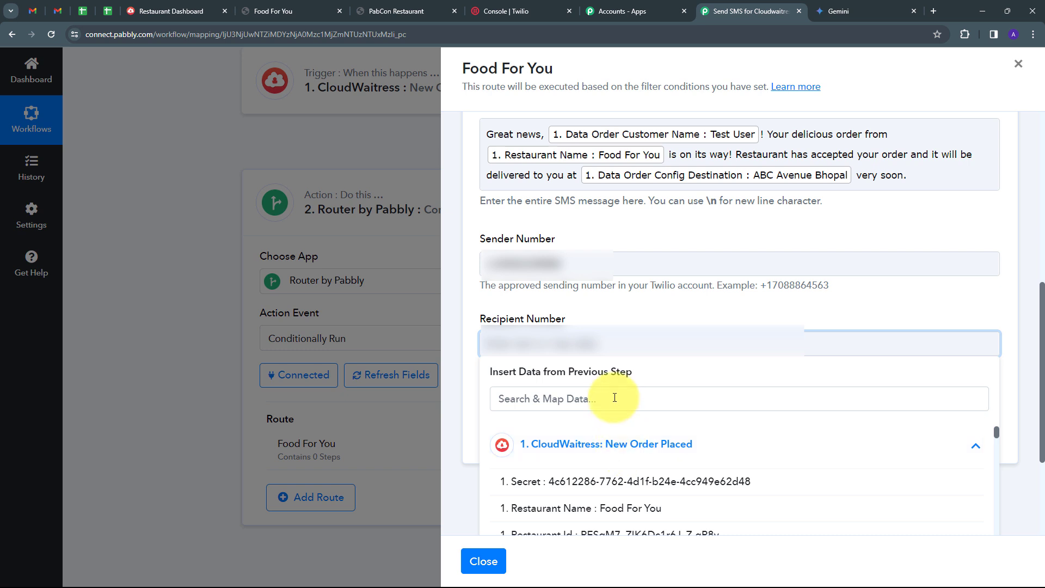
pyautogui.click(614, 398)
pyautogui.write('pj')
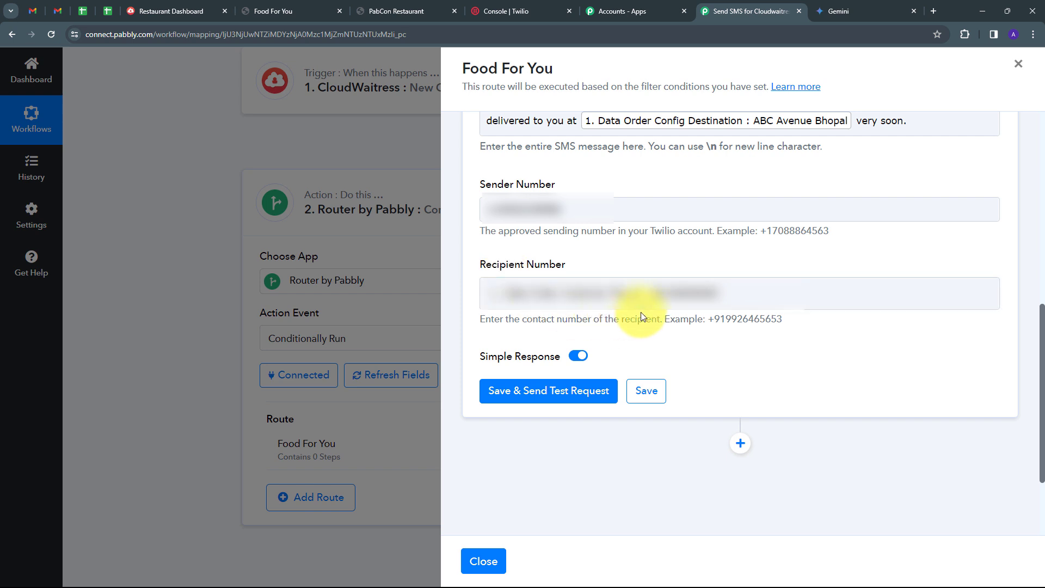
# Step: Save the SMS step, send a test request, and read the sent message Body
pyautogui.click(661, 297)
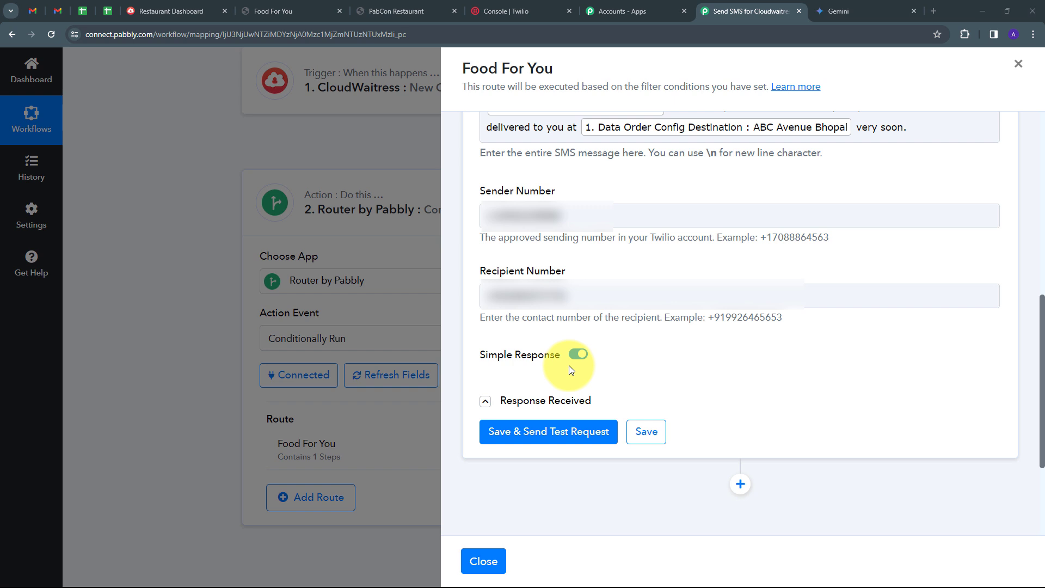
pyautogui.click(546, 440)
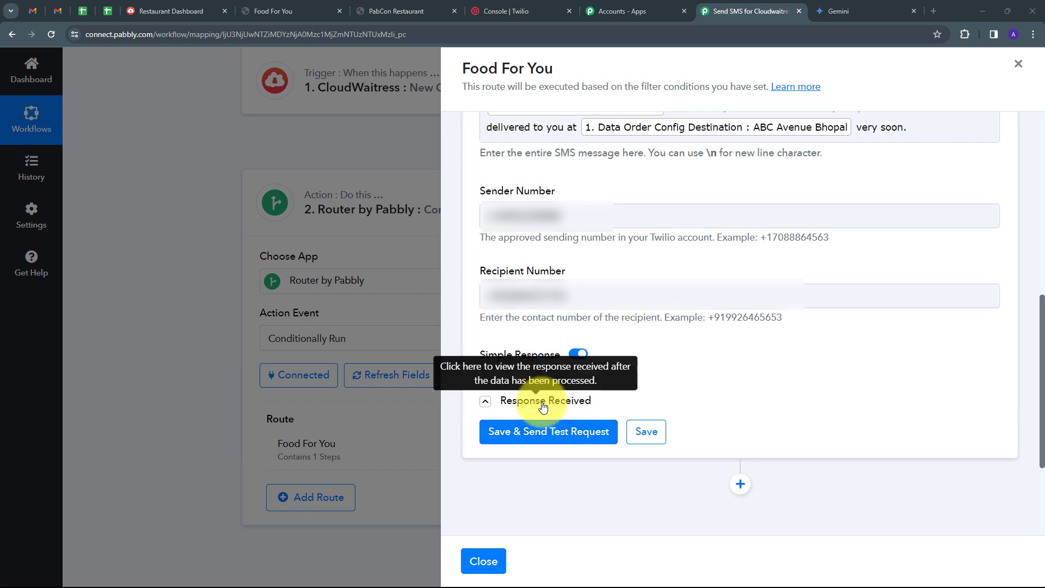
pyautogui.scroll(-2, 868, 337)
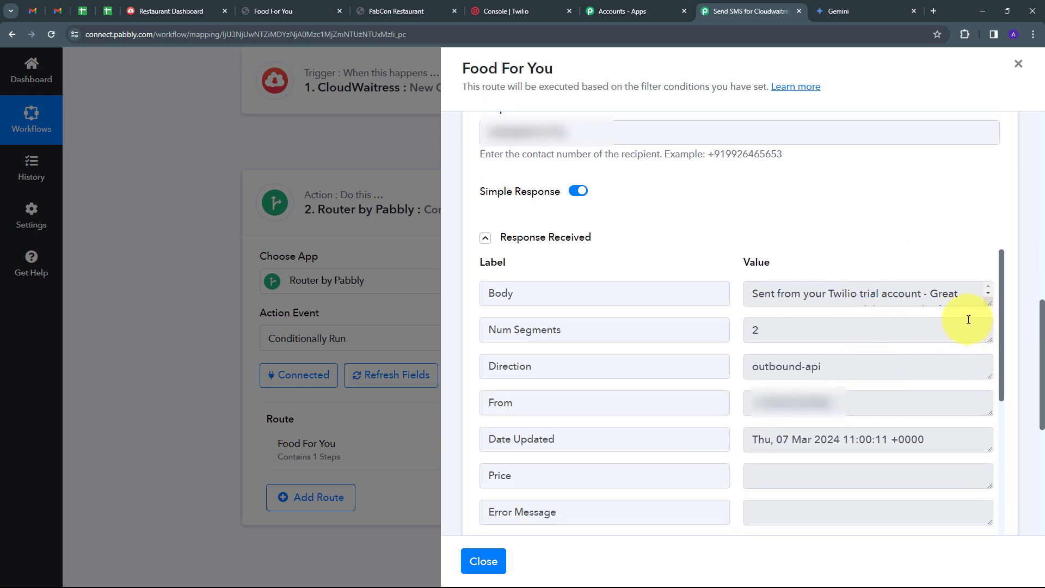
pyautogui.moveTo(990, 303); pyautogui.dragTo(985, 396)
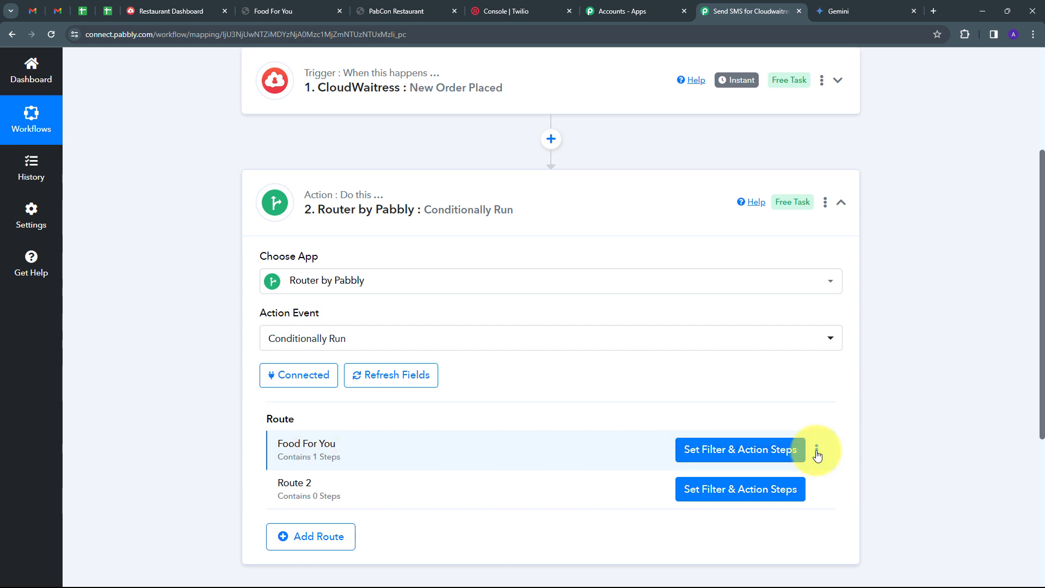
# Step: Clone the Food For You route and delete the empty Route 2
pyautogui.click(816, 452)
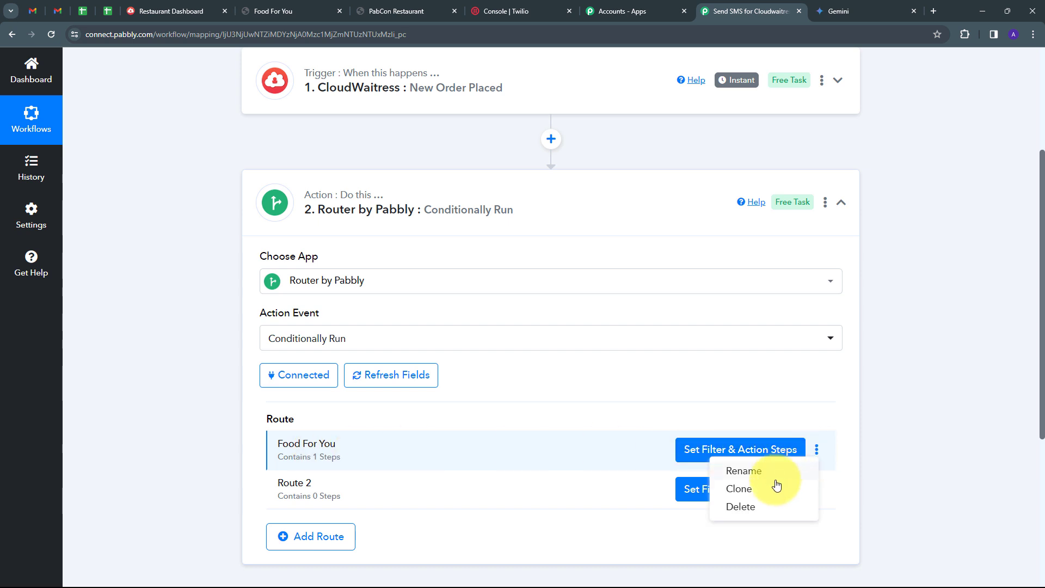
pyautogui.click(746, 493)
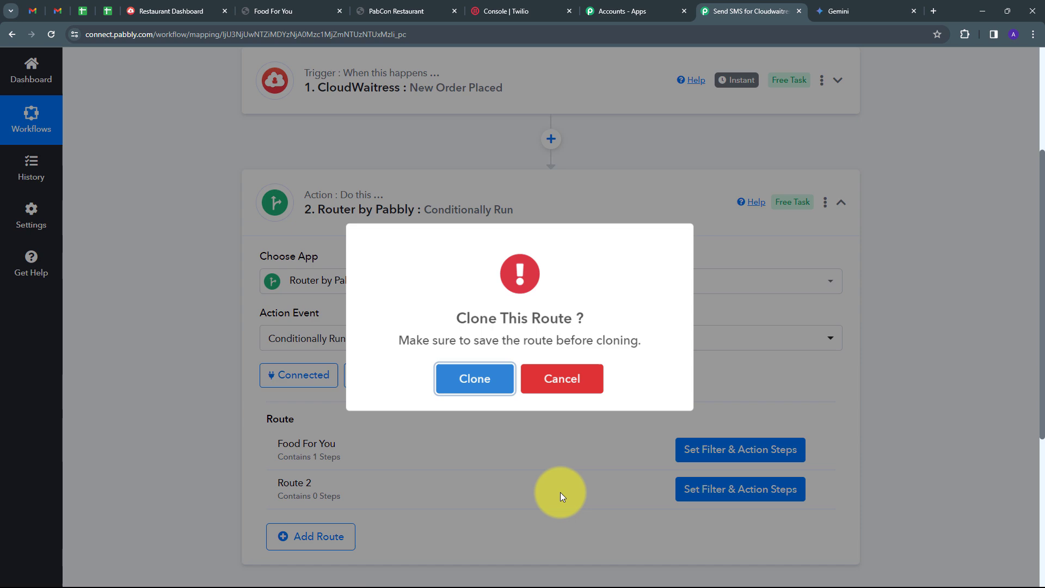
pyautogui.click(478, 383)
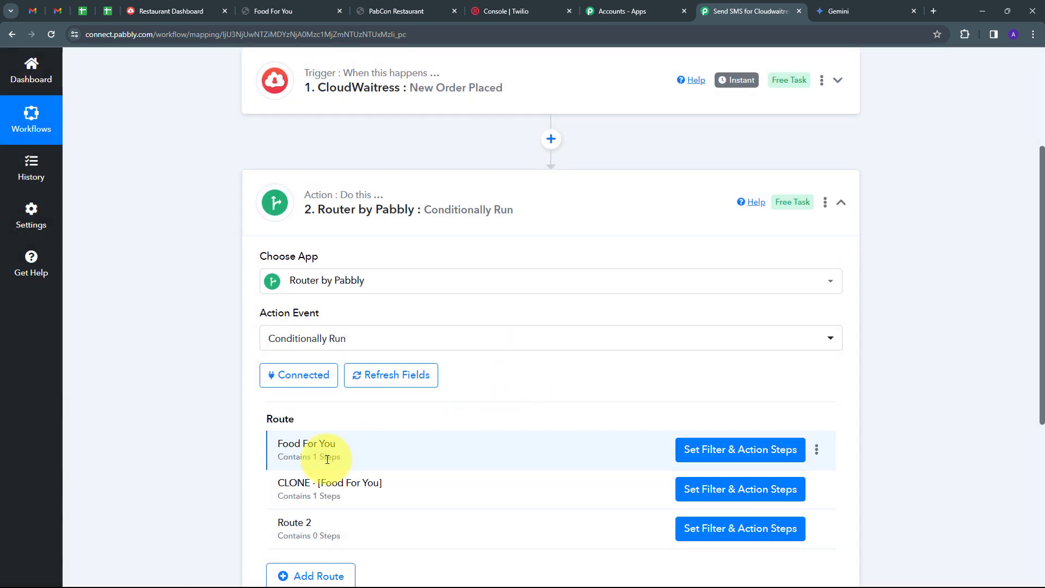
pyautogui.click(816, 529)
pyautogui.click(778, 511)
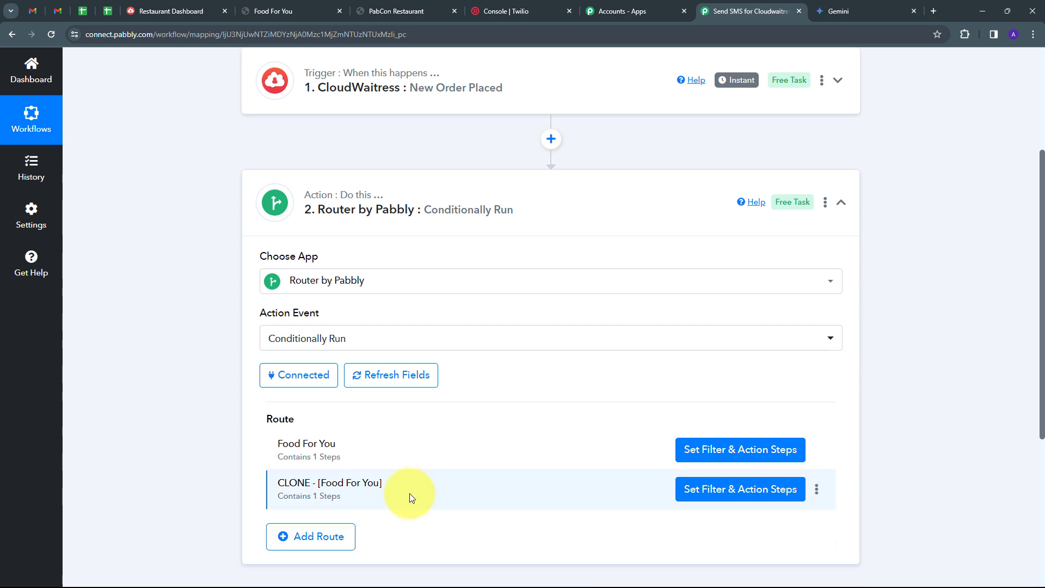
# Step: Rename the cloned route to 'PabCon Restaurant'
pyautogui.click(816, 490)
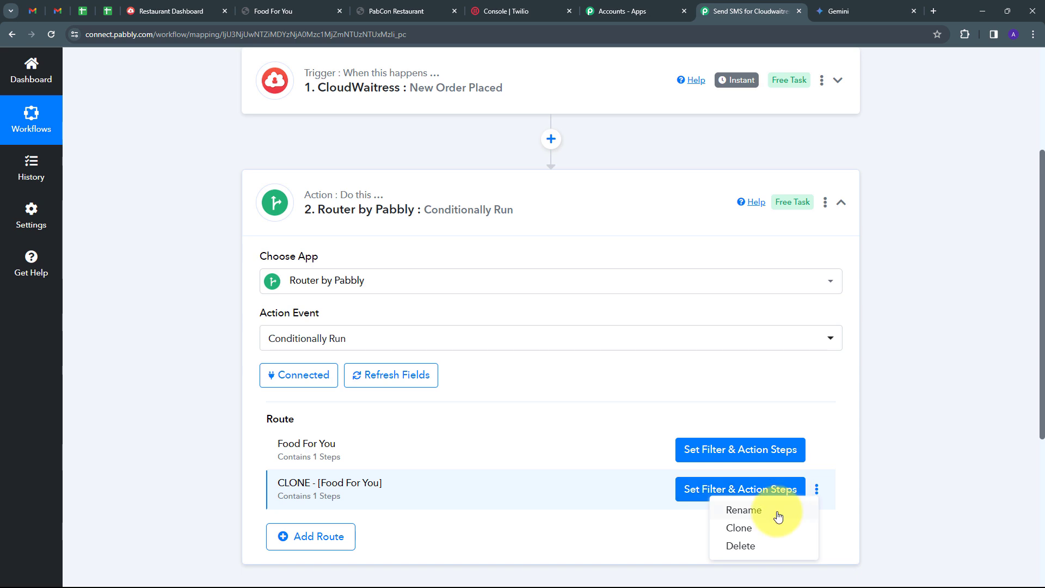
pyautogui.click(777, 512)
pyautogui.moveTo(501, 322); pyautogui.dragTo(311, 336)
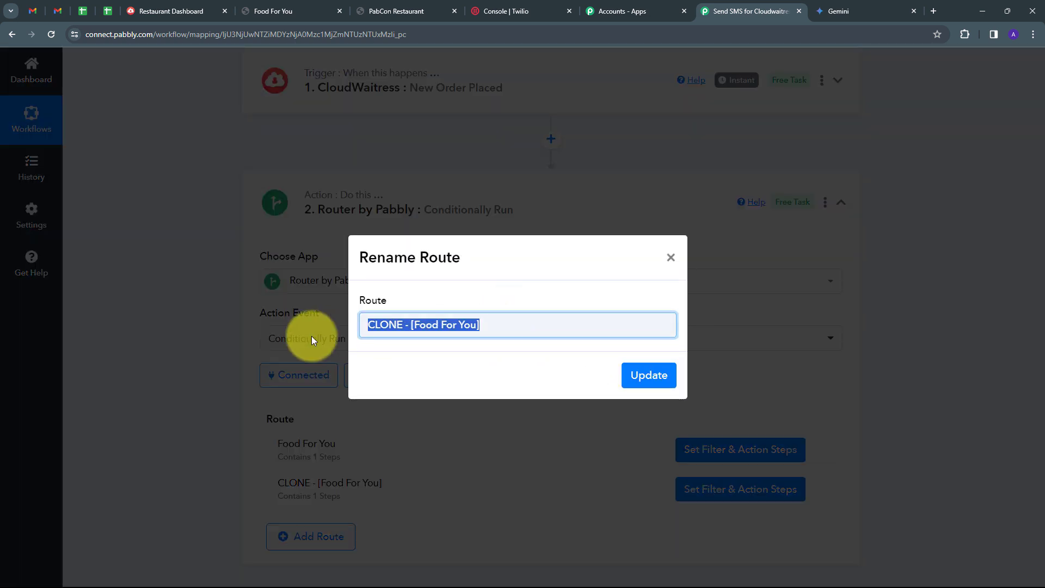
pyautogui.press('BackSpace')
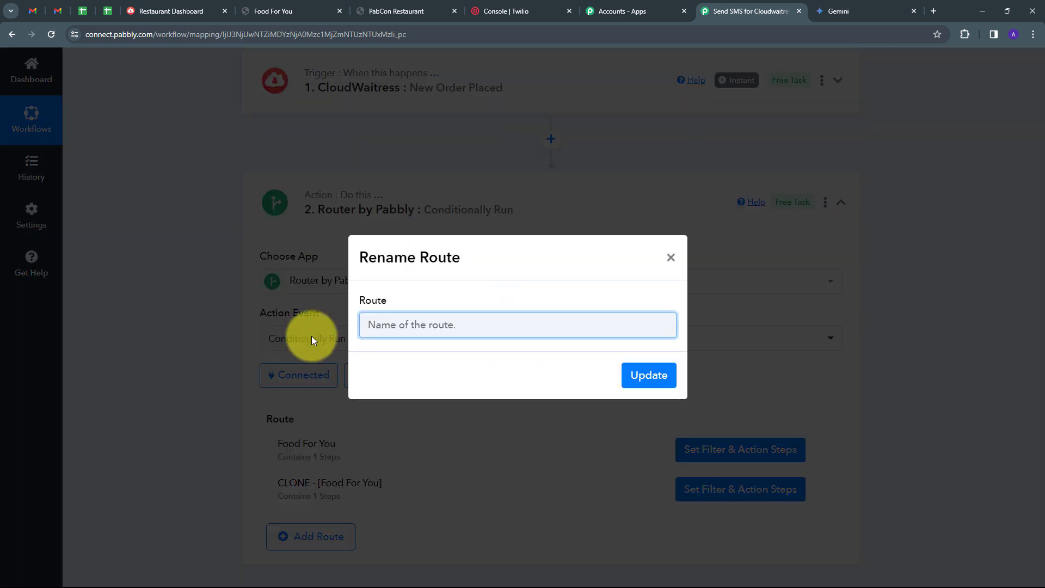
pyautogui.write('PabCon Restaurant')
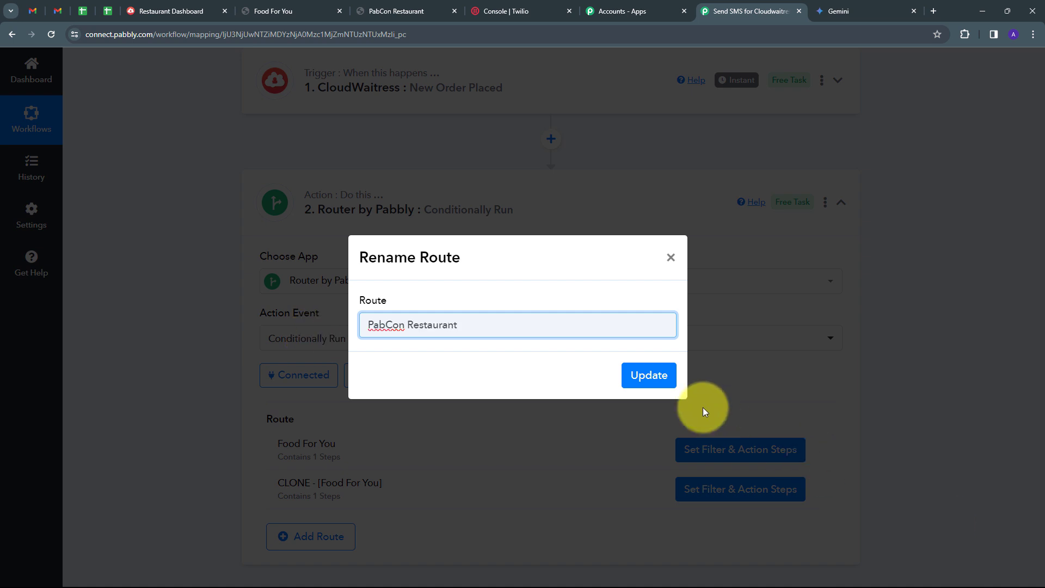
pyautogui.click(649, 375)
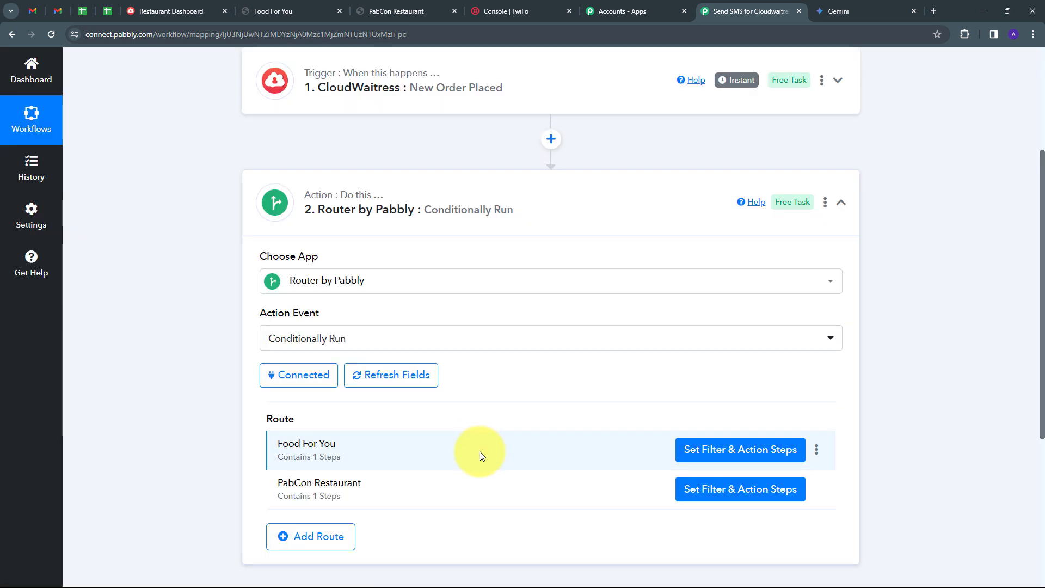
# Step: Set the PabCon Restaurant route's filter to Restaurant Name equals 'PabCon Restaurant' and save it
pyautogui.click(723, 486)
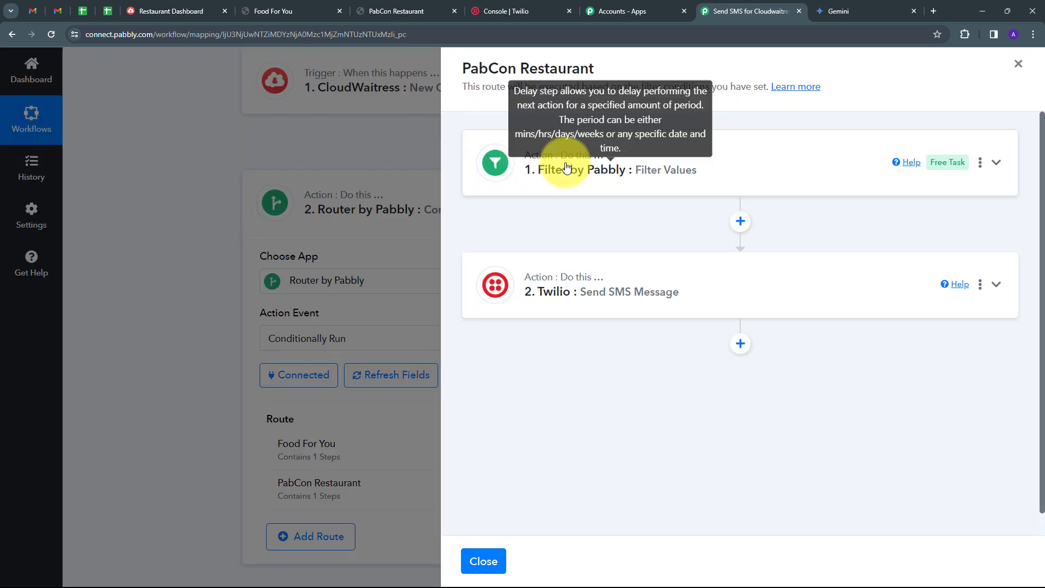
pyautogui.click(795, 171)
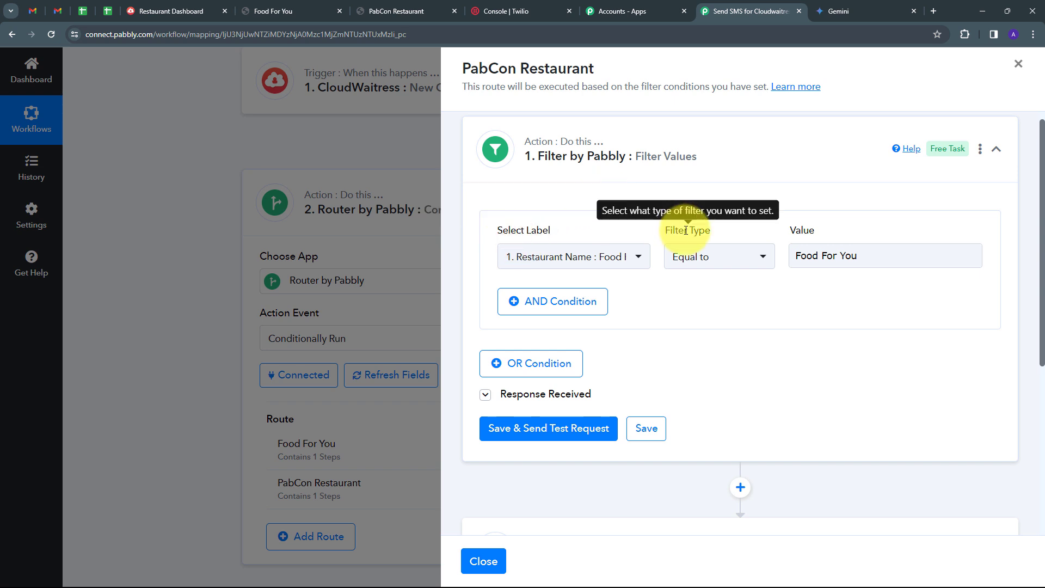
pyautogui.click(619, 257)
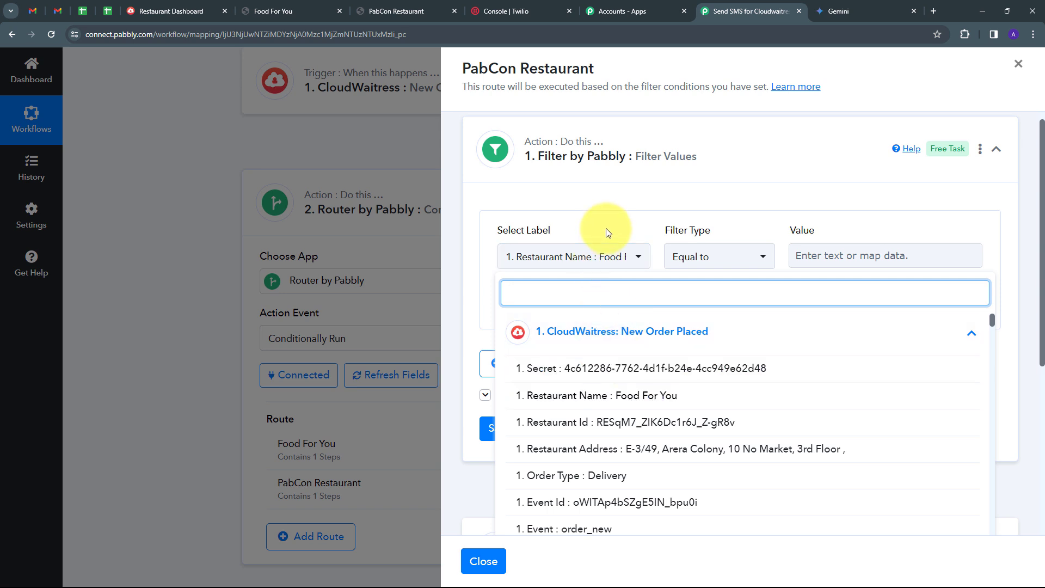
pyautogui.click(818, 253)
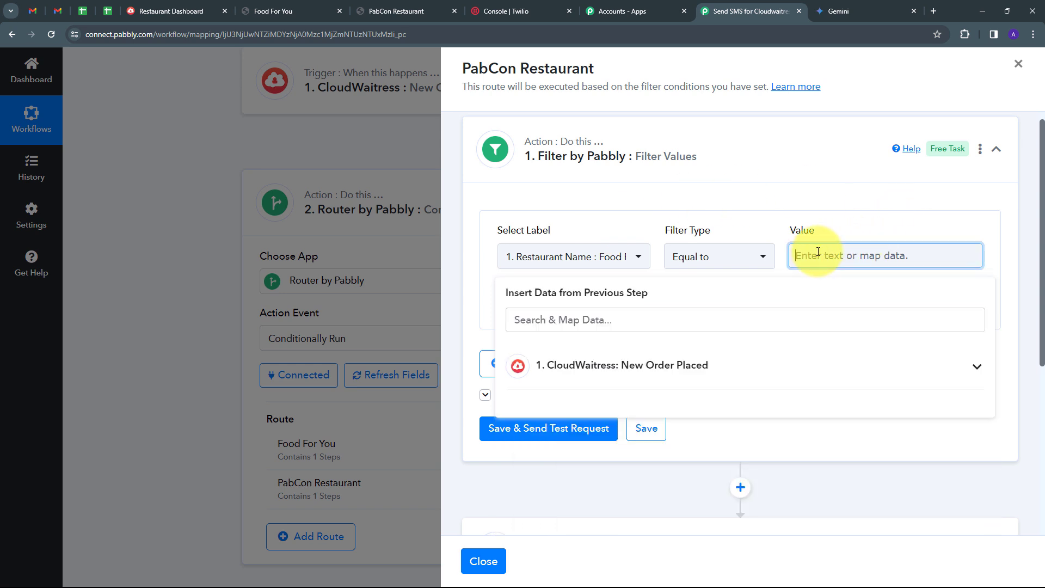
pyautogui.write('PabCon Restaurant')
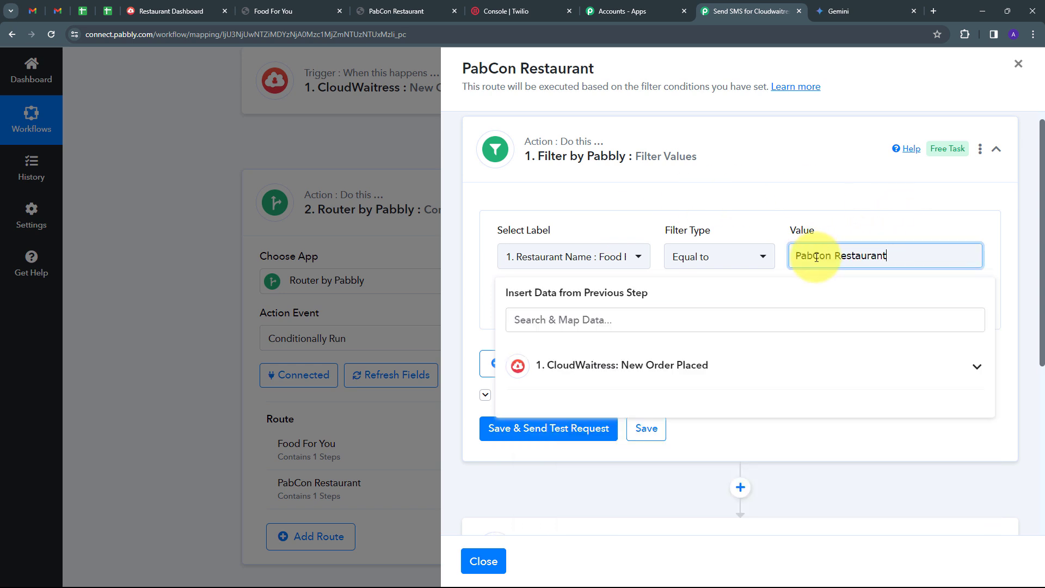
pyautogui.click(584, 235)
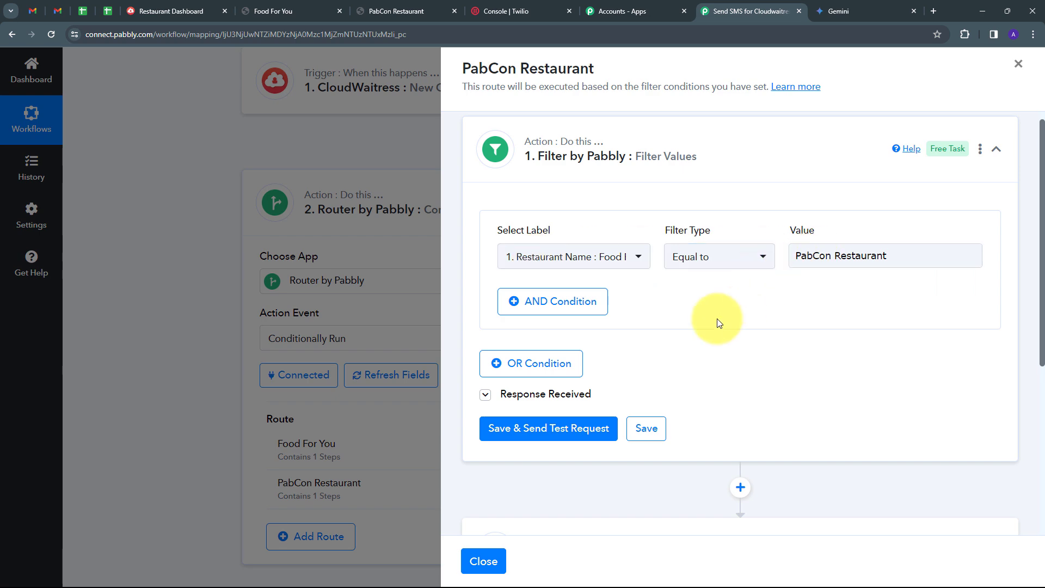
pyautogui.scroll(-1, 689, 325)
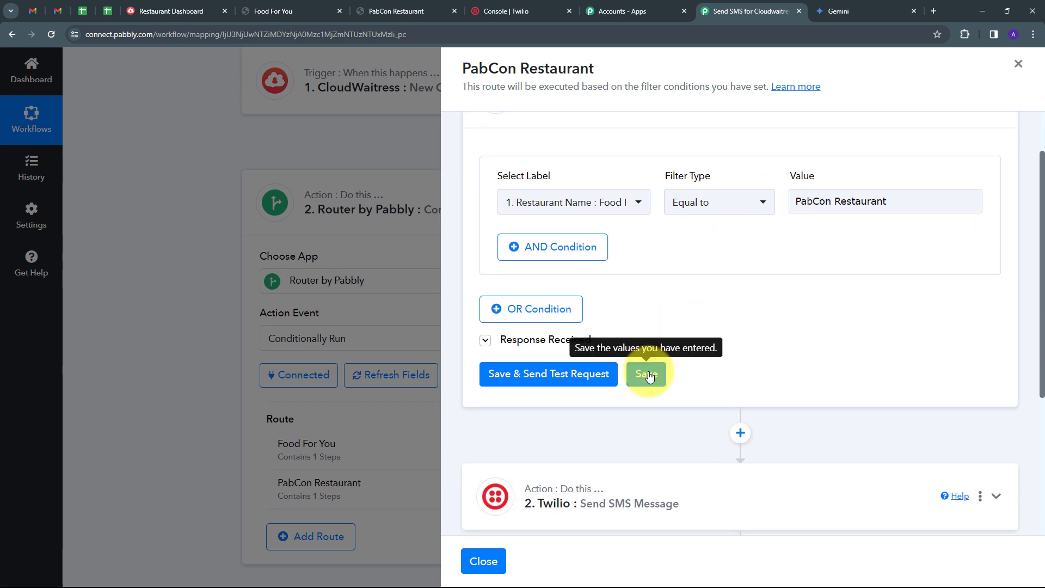
pyautogui.click(647, 375)
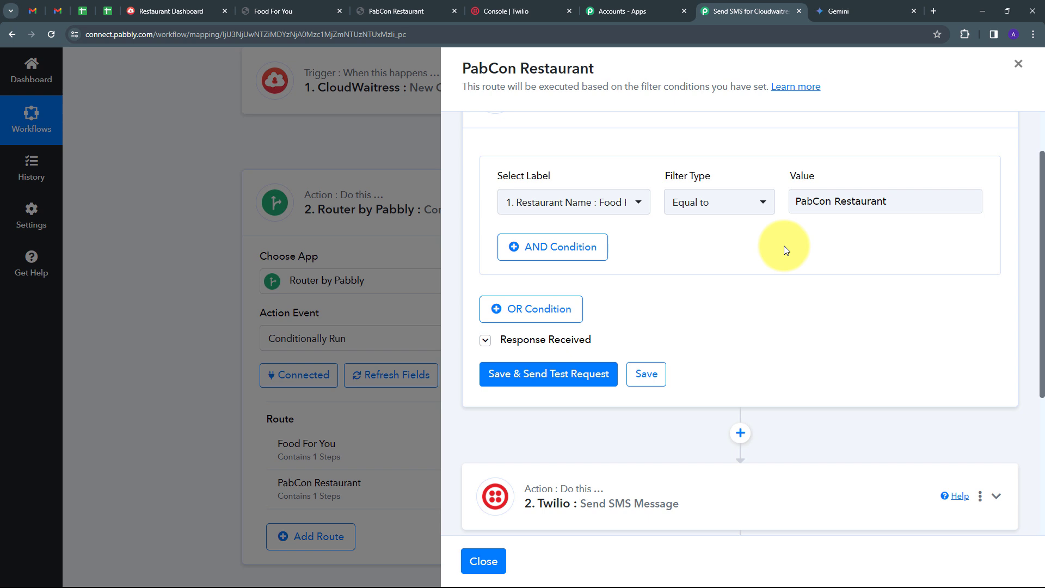
pyautogui.scroll(-2, 783, 246)
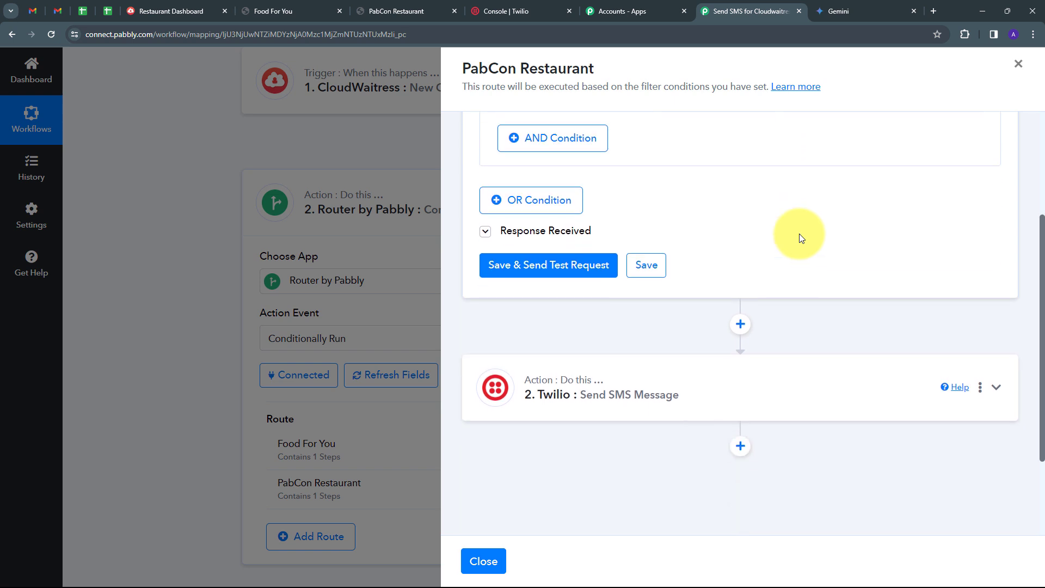
# Step: Check the route's cloned Twilio SMS step, then close the PabCon Restaurant route settings
pyautogui.click(749, 394)
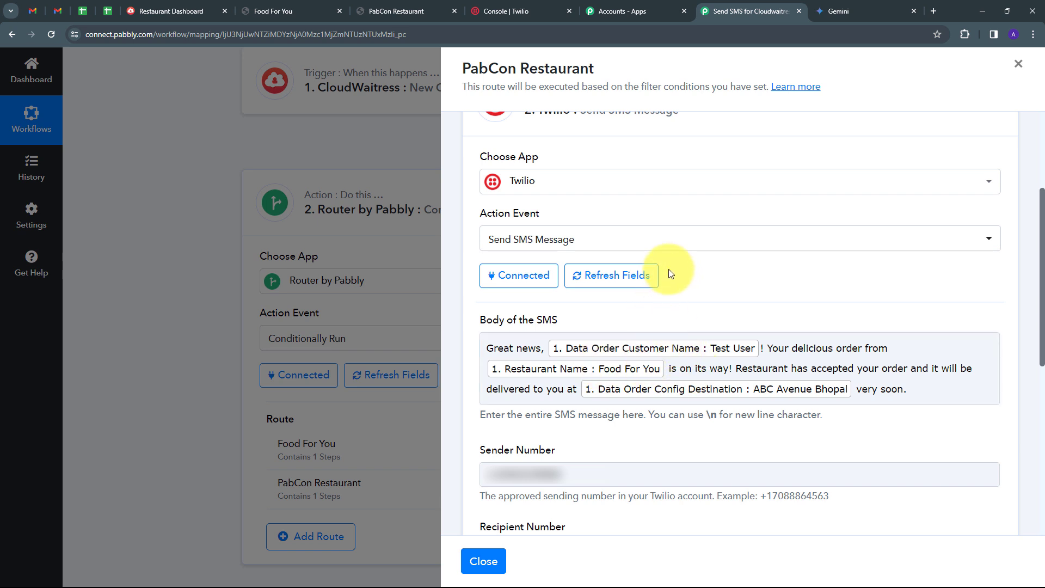
pyautogui.click(481, 559)
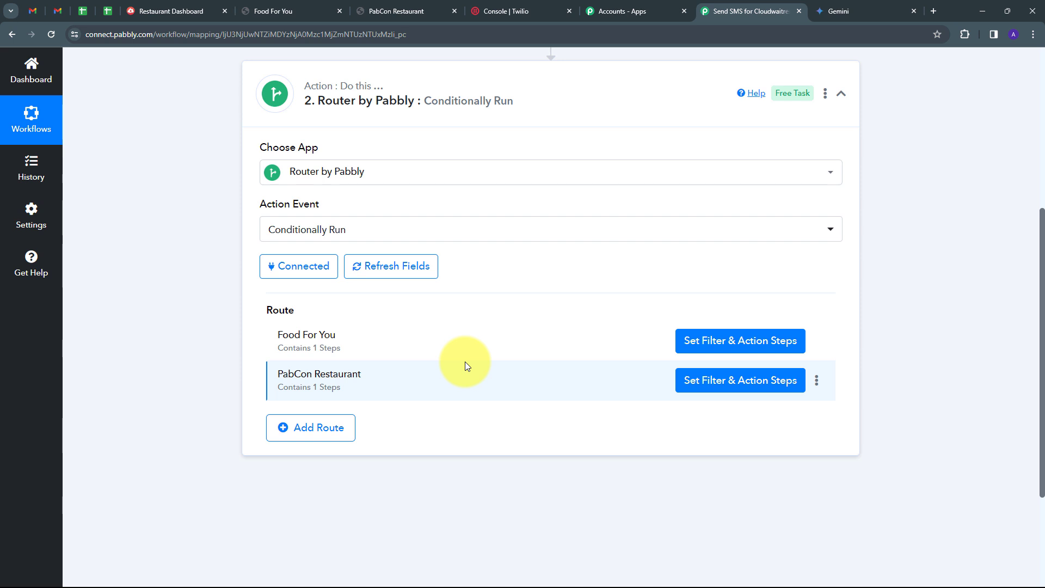
# Step: On the PabCon Restaurant site, start a delivery order to 'XYZ Street Indore' for now
pyautogui.click(410, 7)
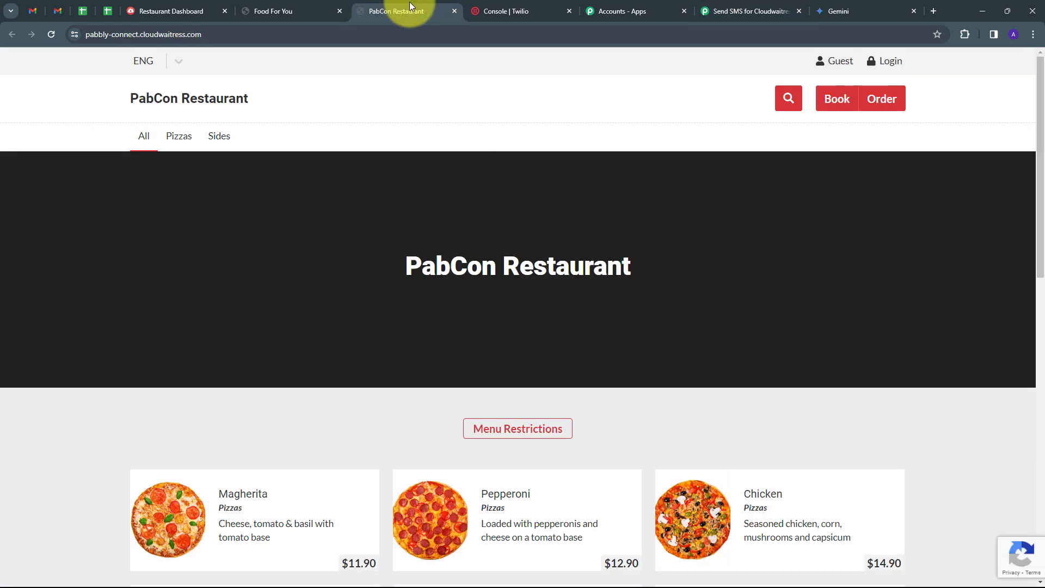
pyautogui.scroll(-4, 375, 233)
pyautogui.scroll(-1, 376, 237)
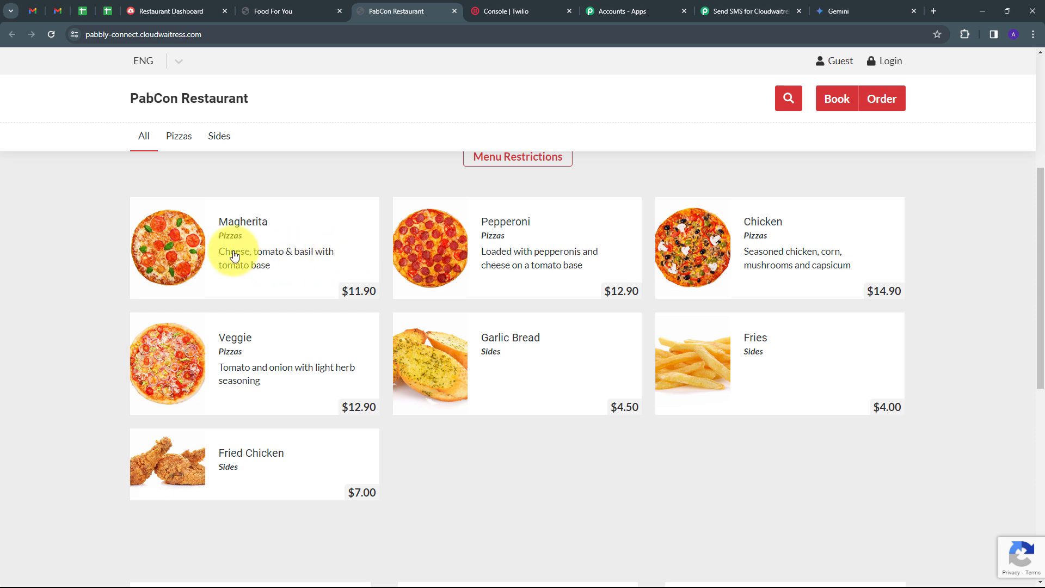
pyautogui.click(324, 234)
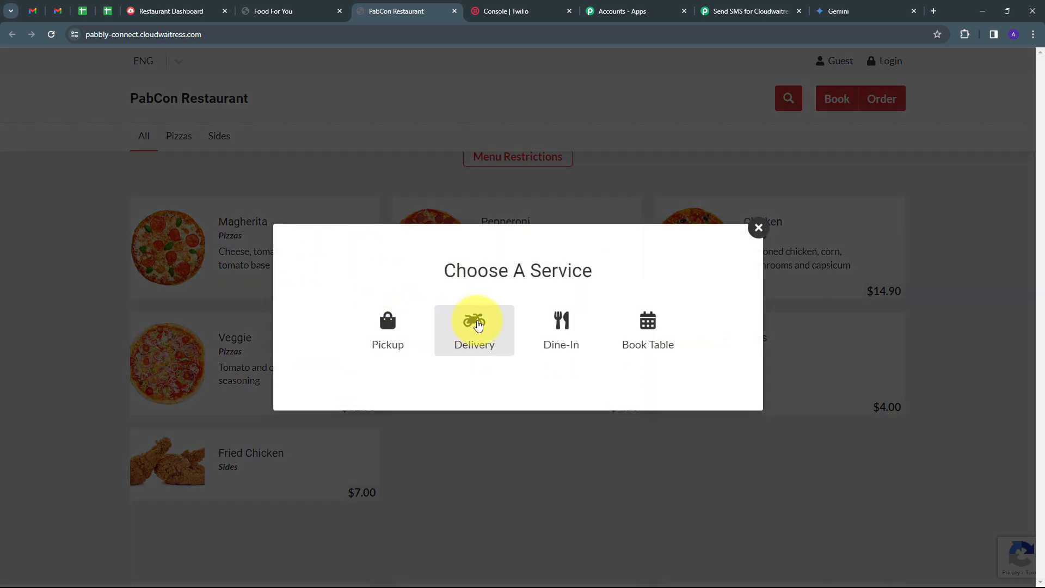
pyautogui.click(478, 325)
pyautogui.click(513, 377)
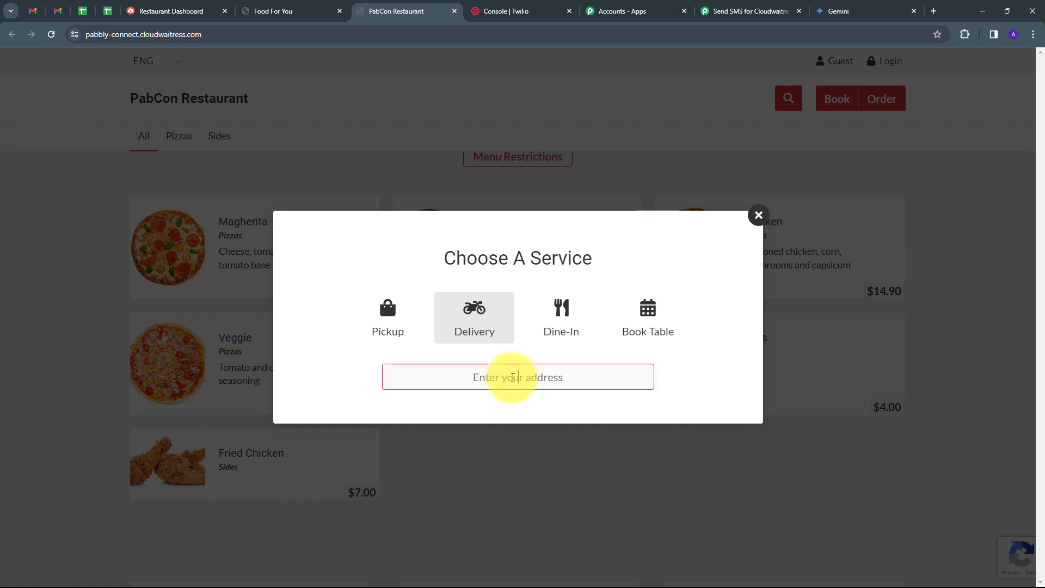
pyautogui.write('XYZ Street Indore')
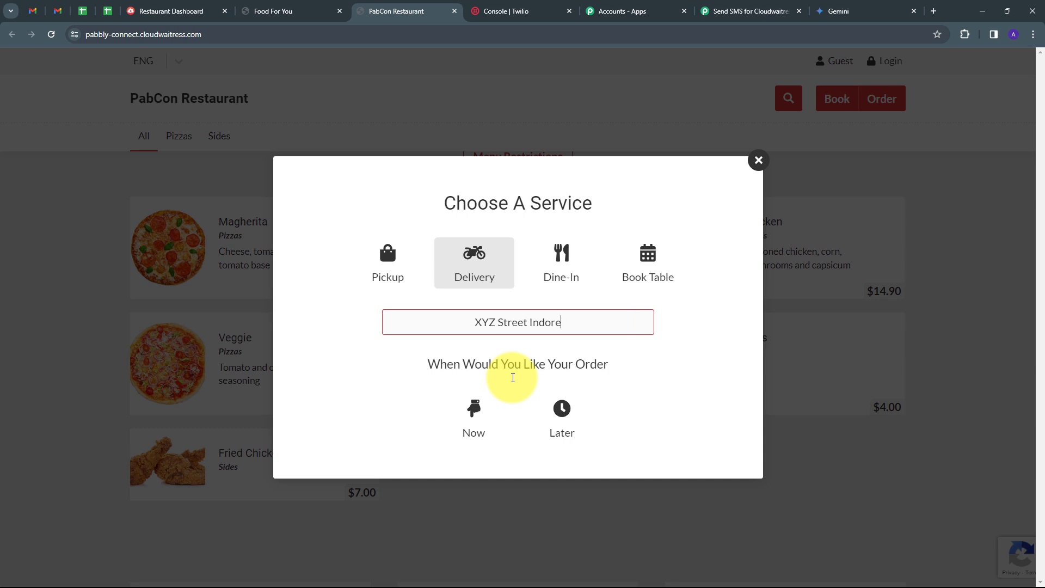
pyautogui.click(476, 409)
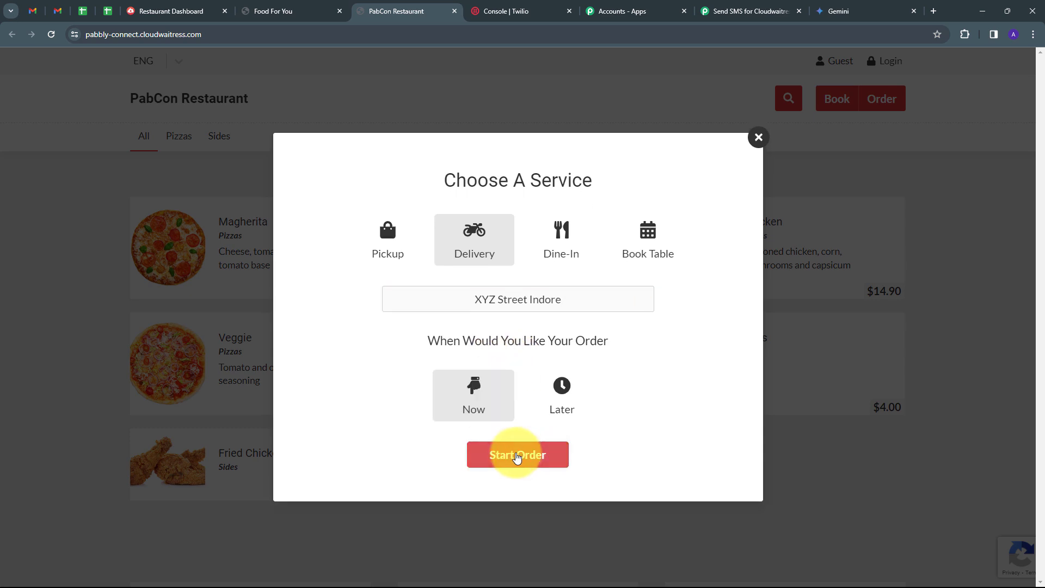
pyautogui.click(516, 456)
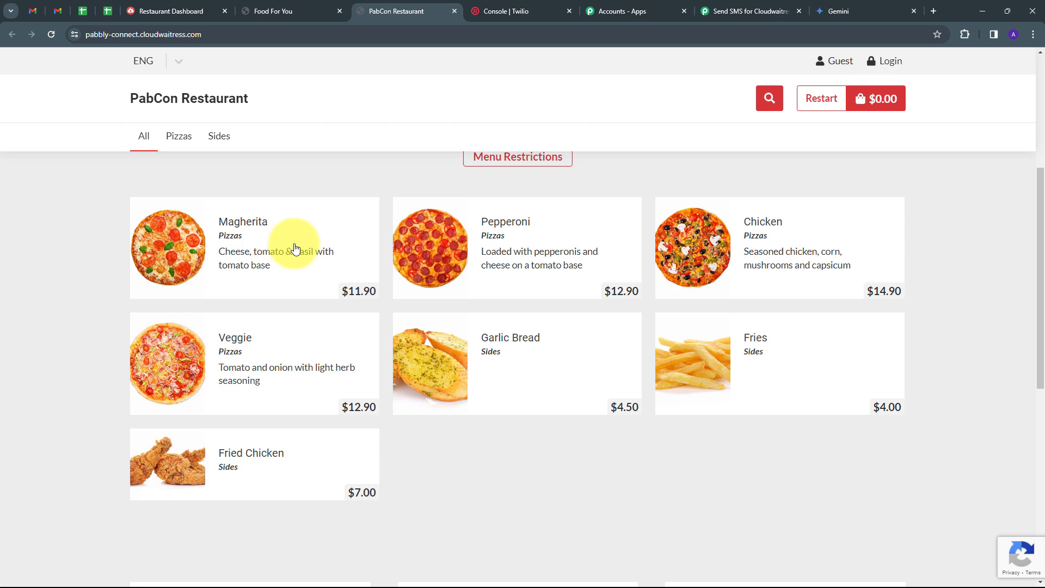
# Step: Add a Classic-base Magherita pizza ($11.90) to the cart and review the cart
pyautogui.click(295, 249)
pyautogui.click(670, 363)
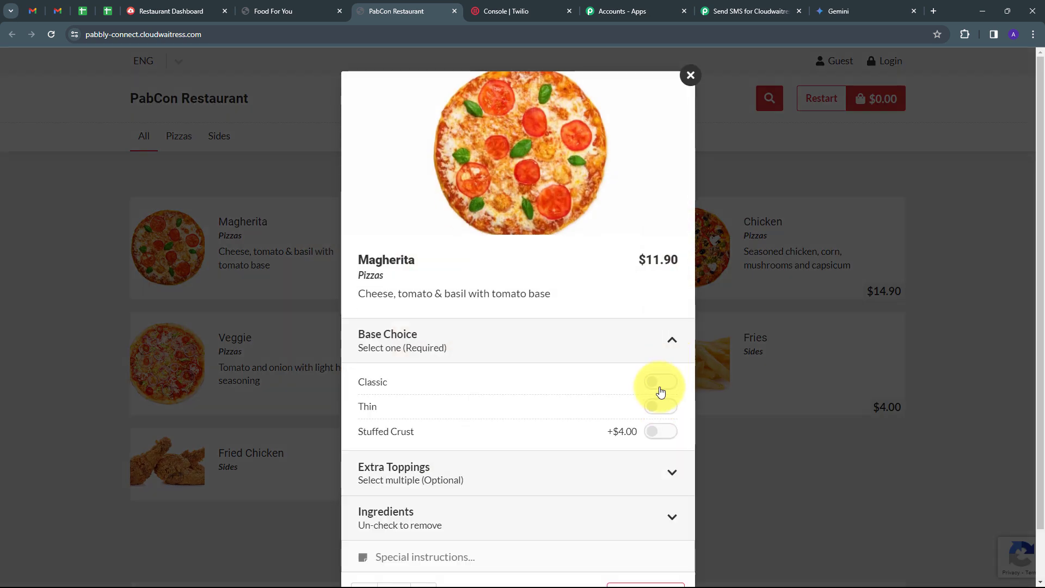
pyautogui.click(660, 381)
pyautogui.scroll(-1, 653, 414)
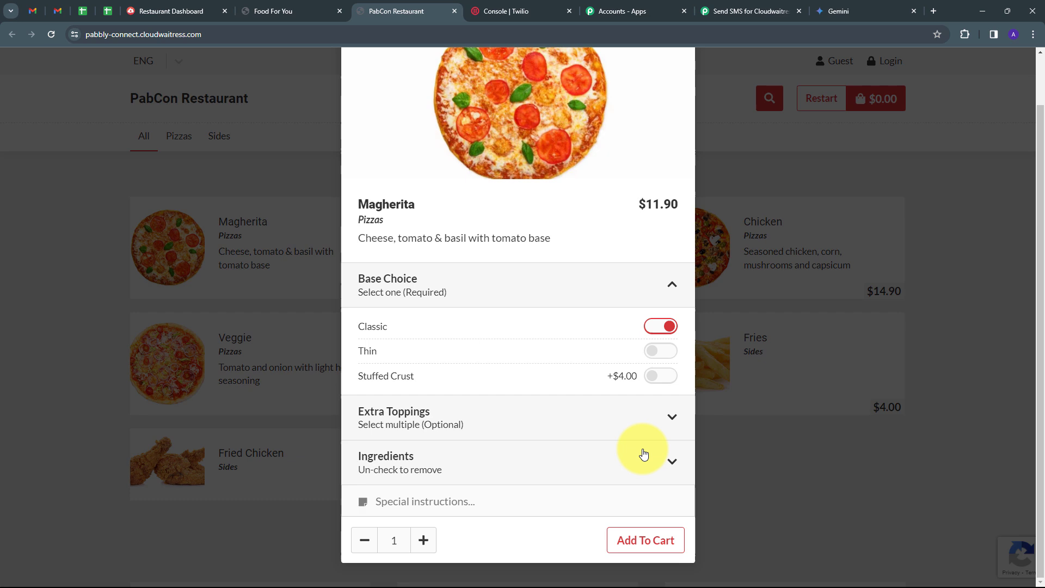
pyautogui.click(637, 540)
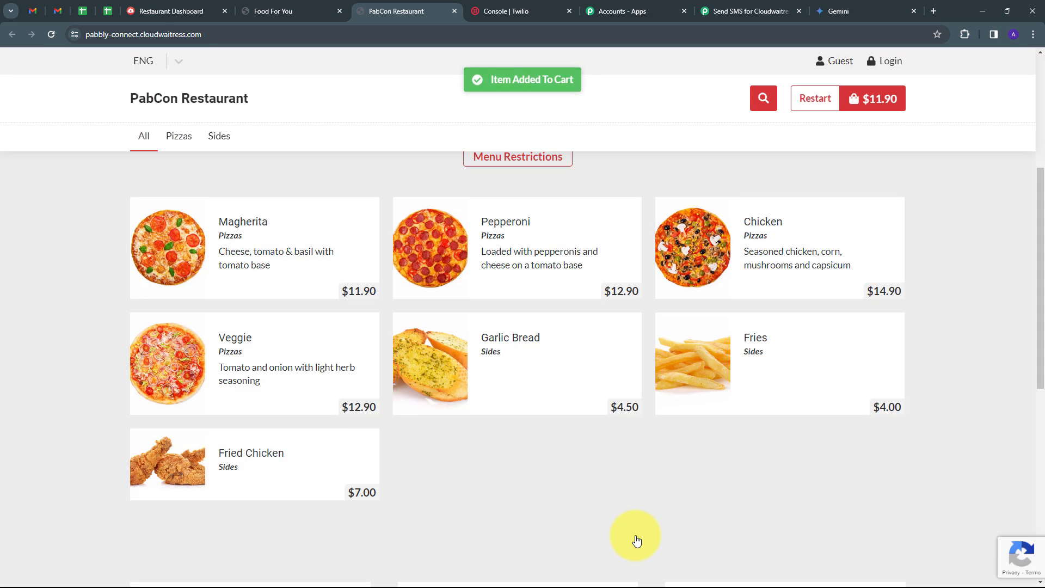
pyautogui.click(863, 102)
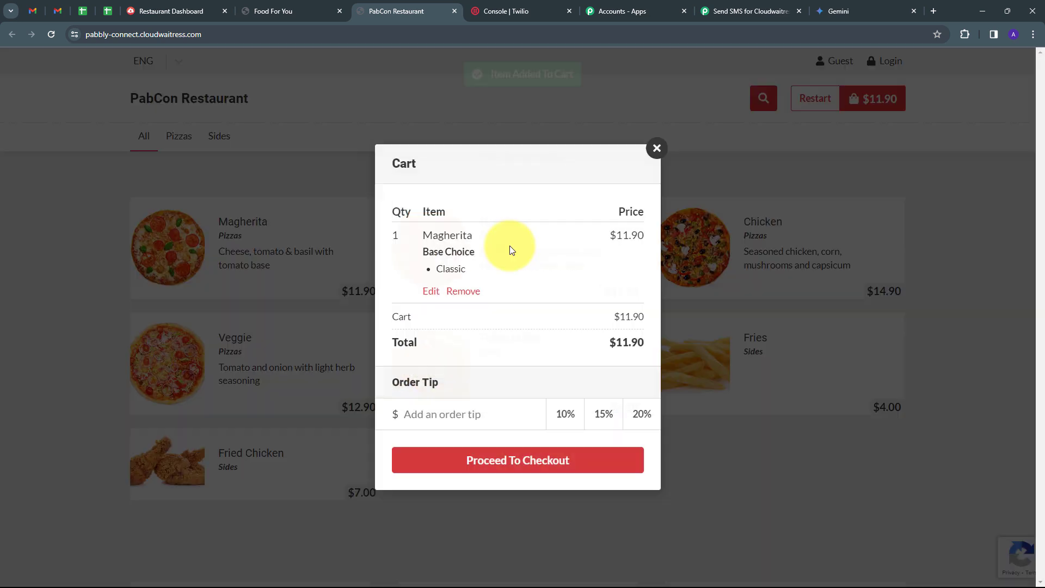
# Step: At checkout, enter the customer's full name, e-mail and Indian phone number
pyautogui.click(505, 464)
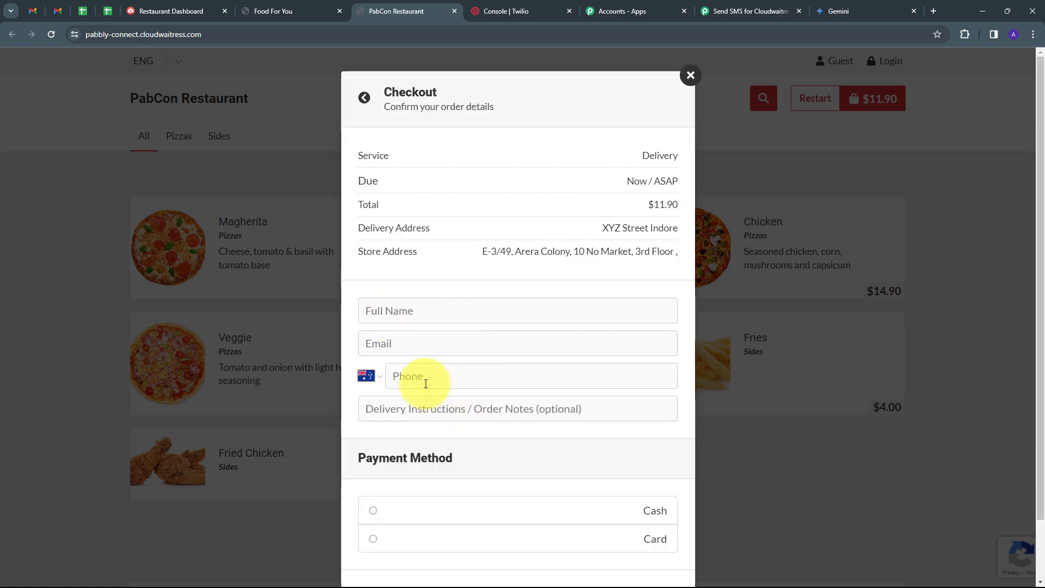
pyautogui.click(422, 312)
pyautogui.write('D')
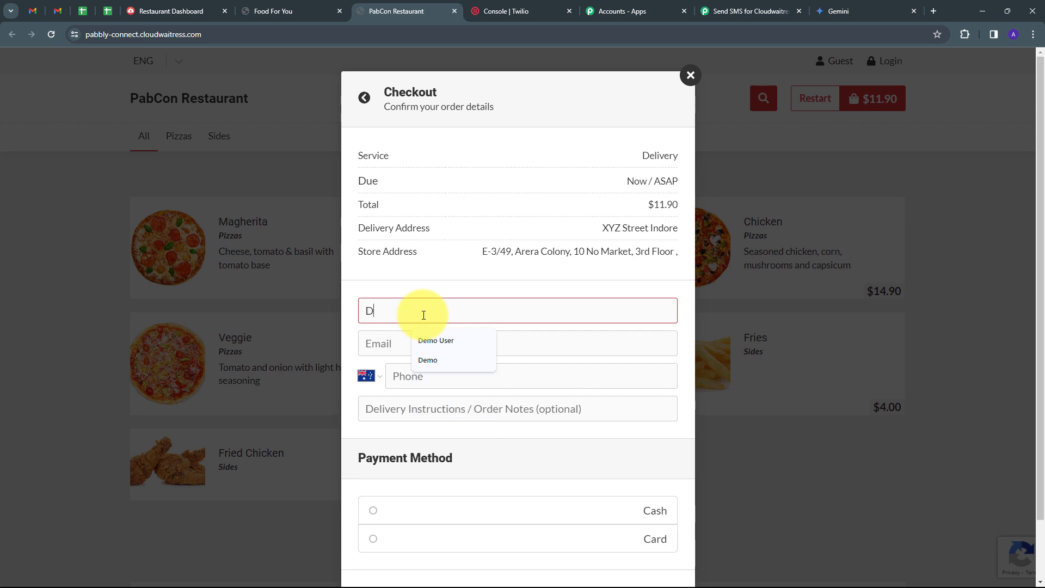
pyautogui.write('emo User')
pyautogui.press('Tab')
pyautogui.hotkey('ctrl', 'v')
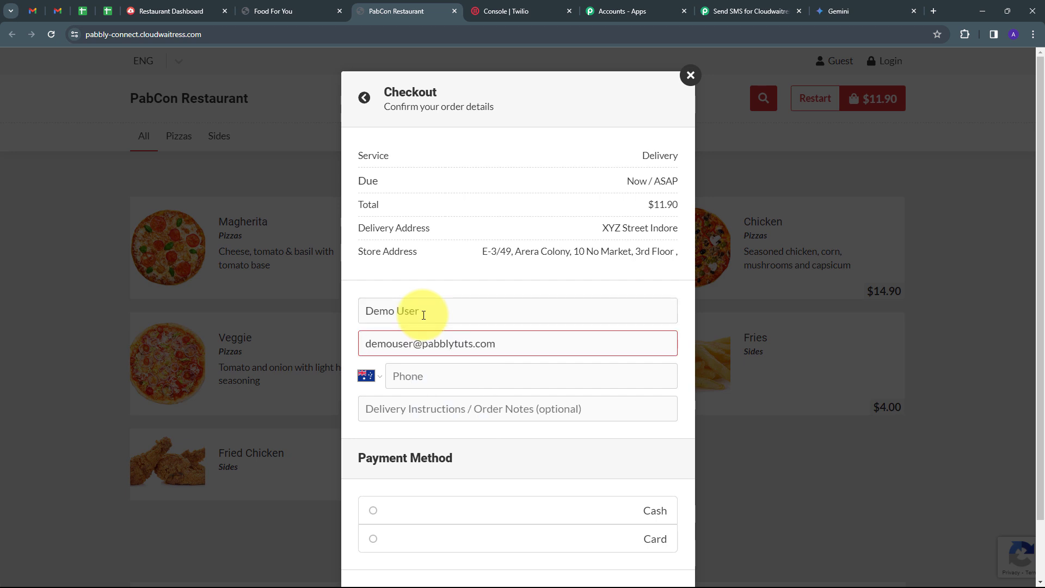
pyautogui.click(376, 379)
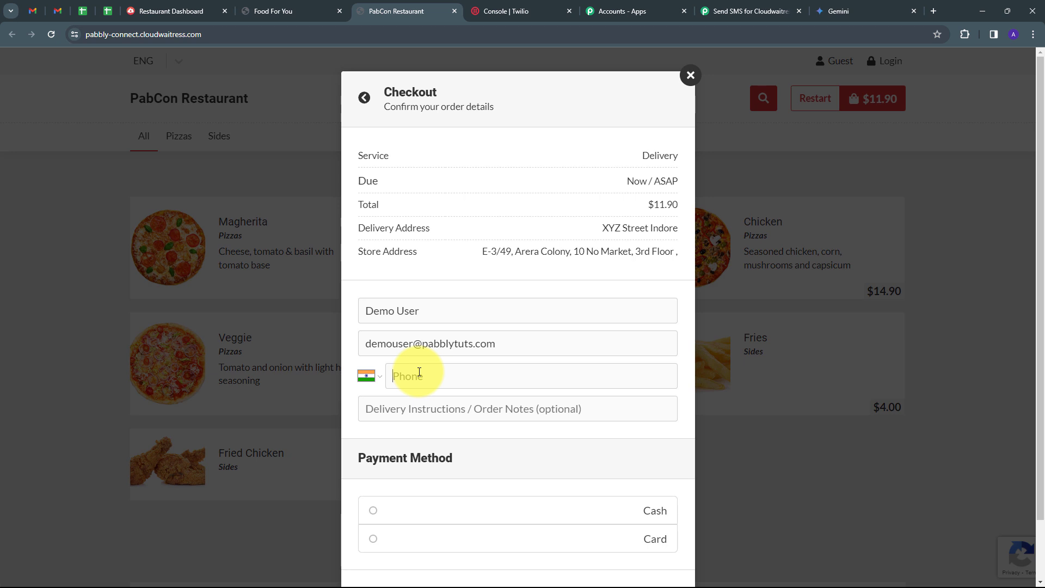
pyautogui.hotkey('ctrl', 'v')
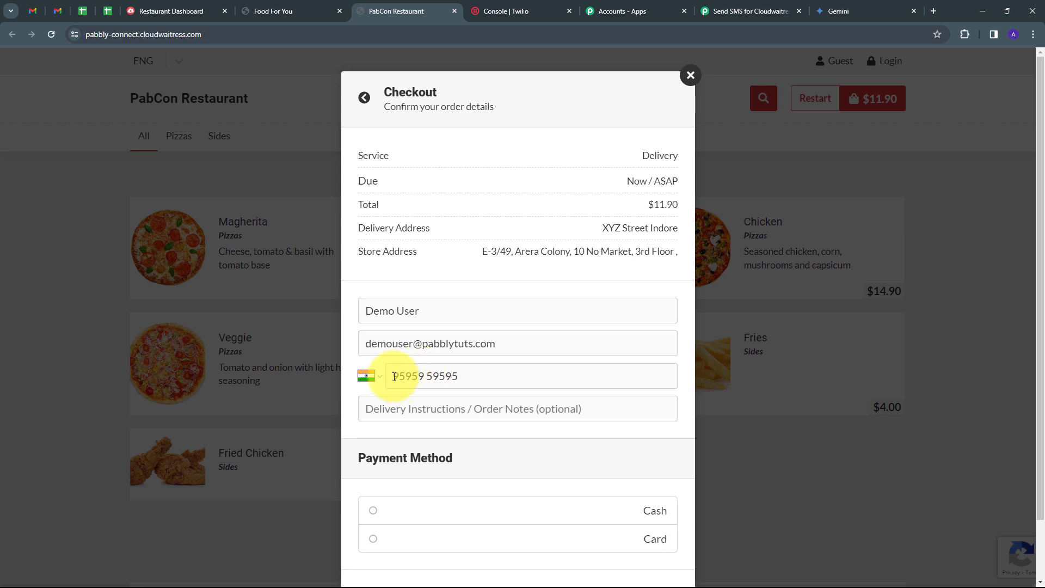
pyautogui.moveTo(393, 376); pyautogui.dragTo(463, 377)
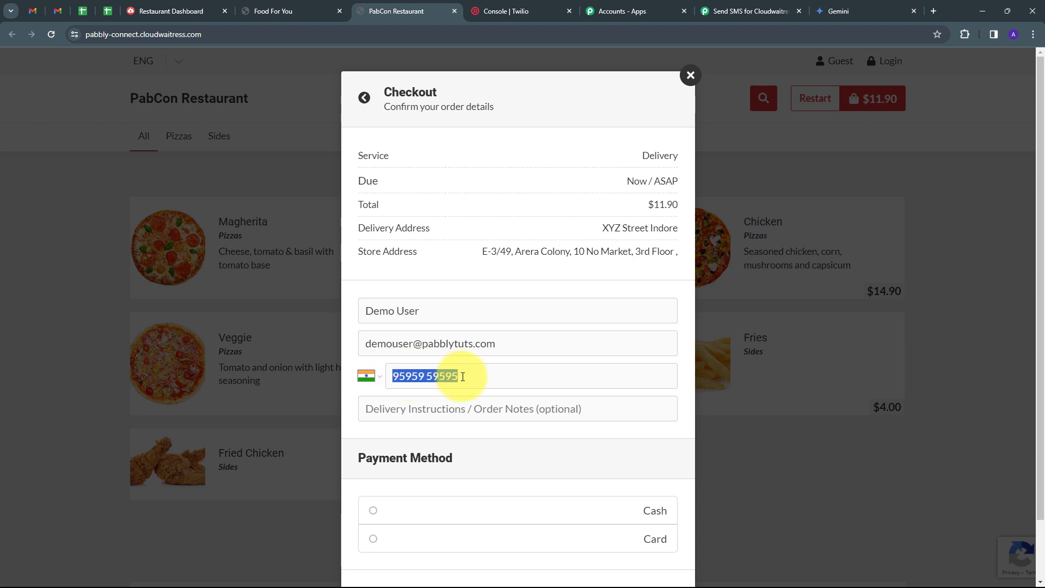
# Step: Choose cash payment and place the test order
pyautogui.scroll(-1, 502, 361)
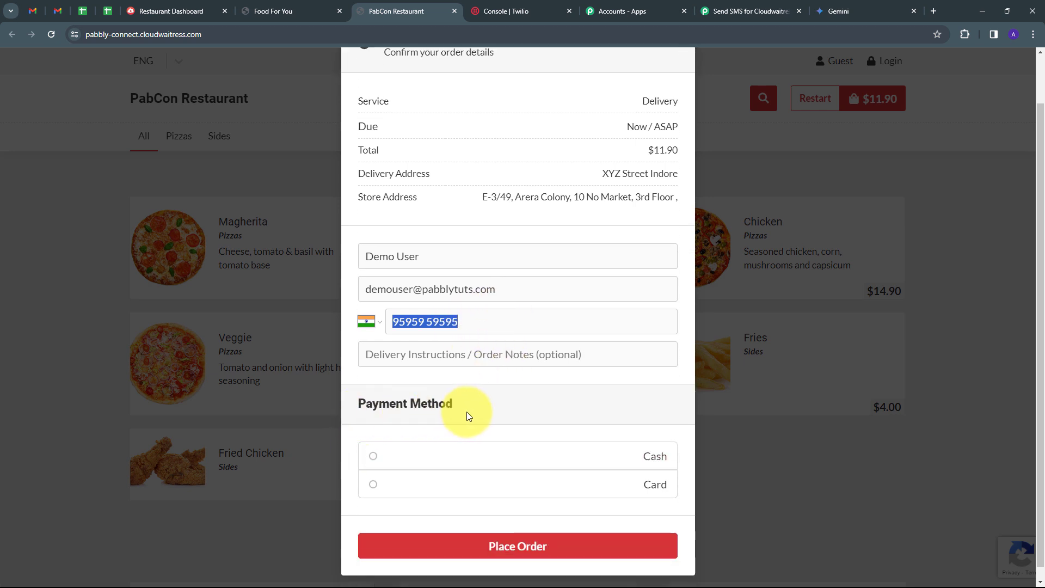
pyautogui.click(372, 457)
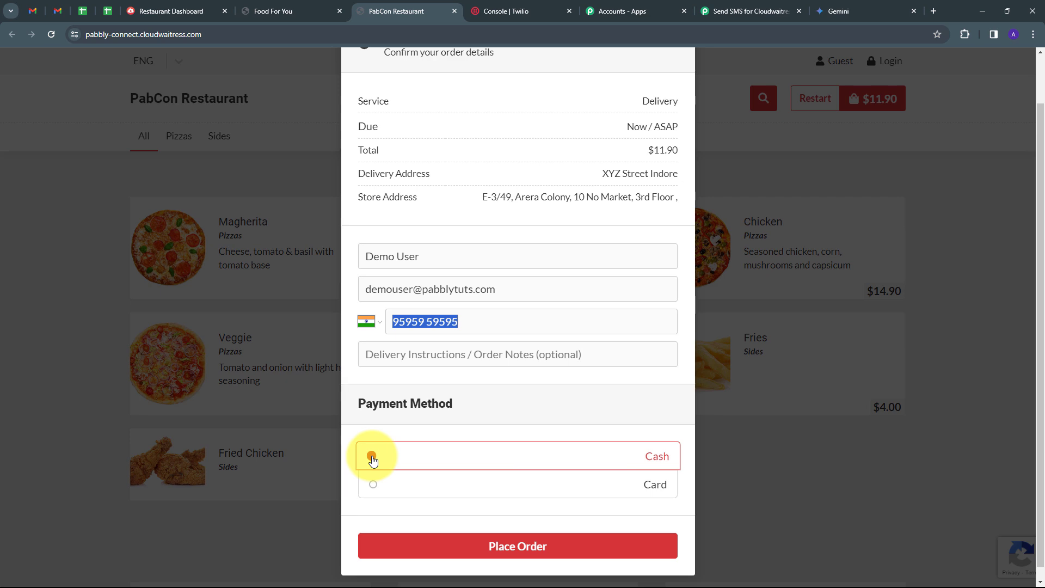
pyautogui.click(504, 546)
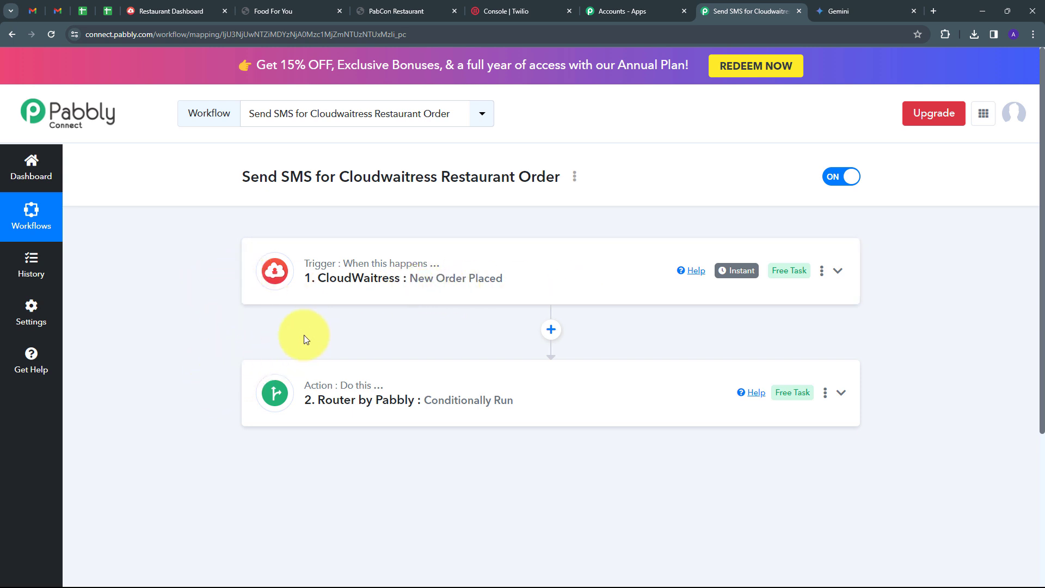
# Step: Expand the Router by Pabbly step to show both restaurant routes, and mark the support e-mail line
pyautogui.click(384, 394)
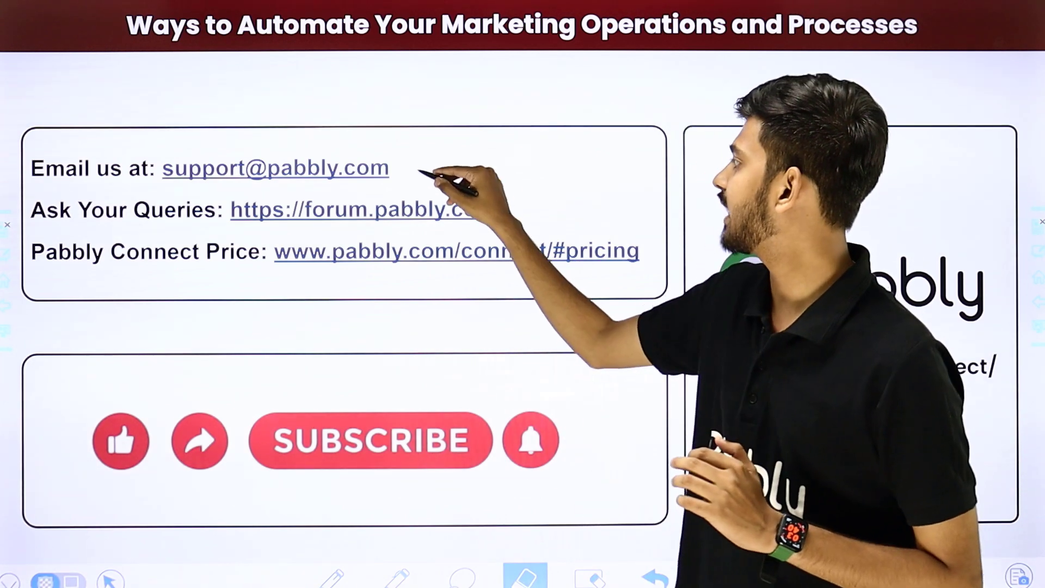
pyautogui.moveTo(419, 170); pyautogui.dragTo(501, 108)
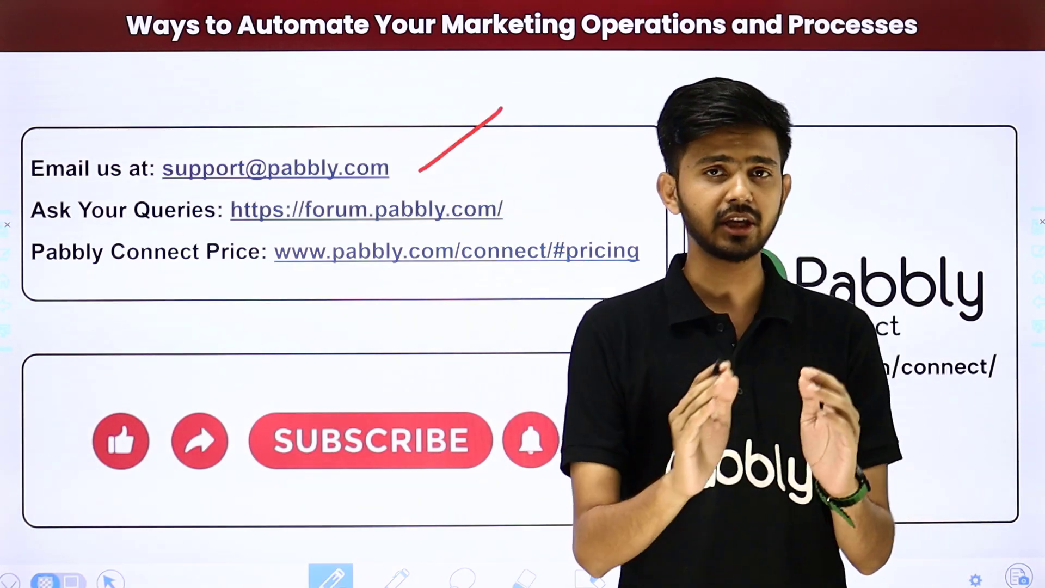